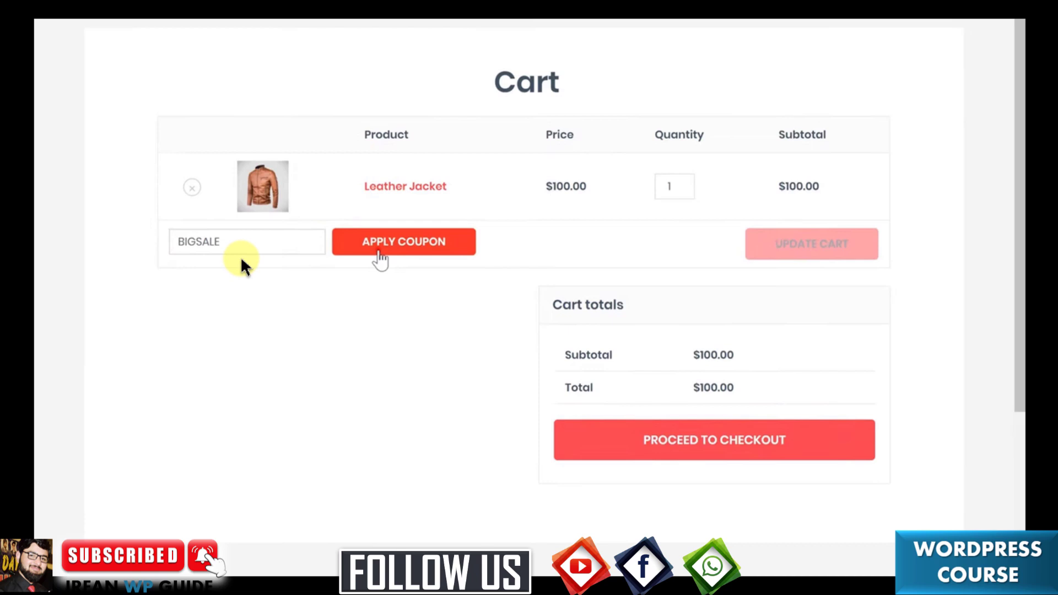
Apply the BIGSALE coupon to take $20 off the cart.
left_click(379, 253)
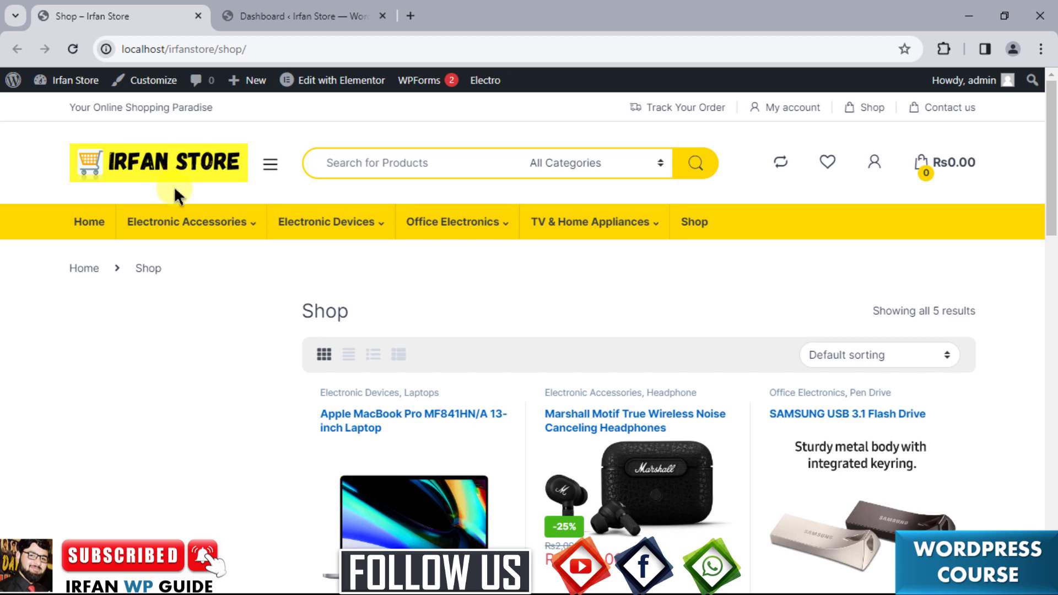
Switch to the admin dashboard and open WooCommerce > Settings on the General tab.
scroll(279, 375, "down", 10)
scroll(277, 373, "up", 10)
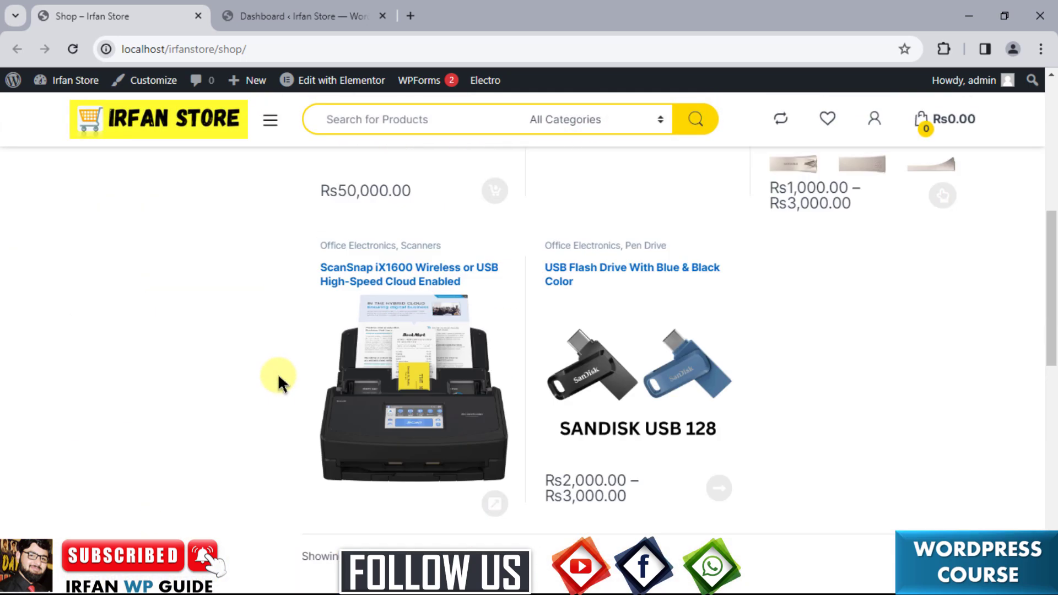
left_click(298, 7)
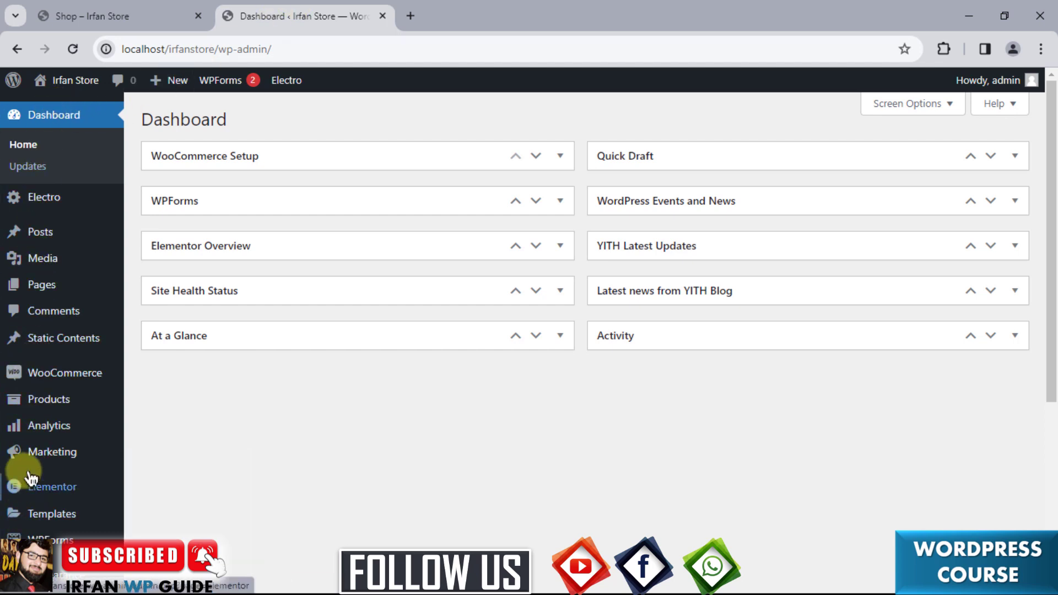
mouse_move(32, 379)
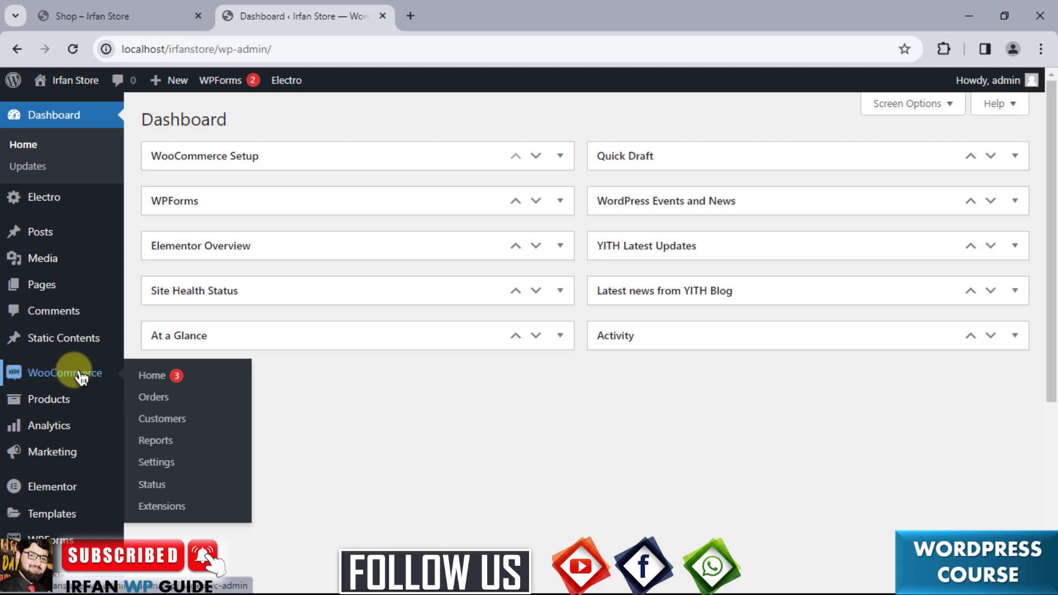
left_click(177, 467)
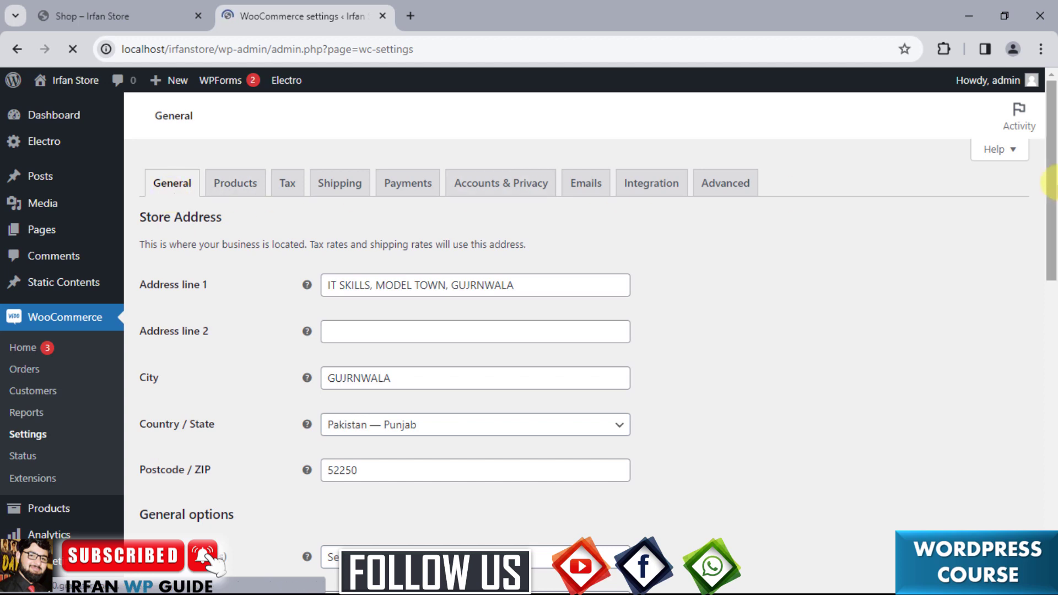
Turn on Enable the use of coupon codes and save the general settings.
left_click_drag(1053, 180, 1054, 395)
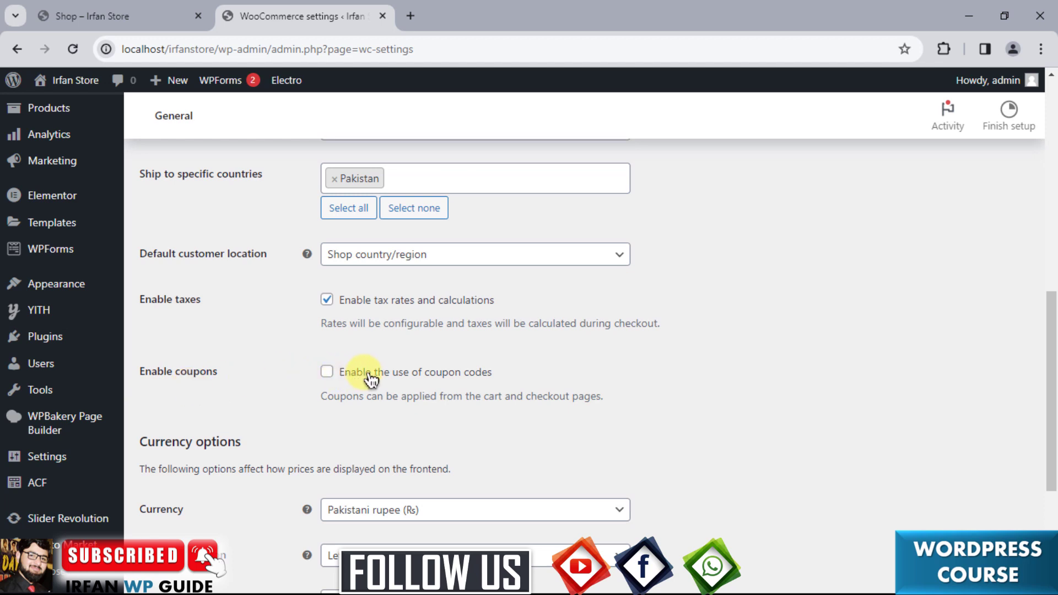
left_click(327, 375)
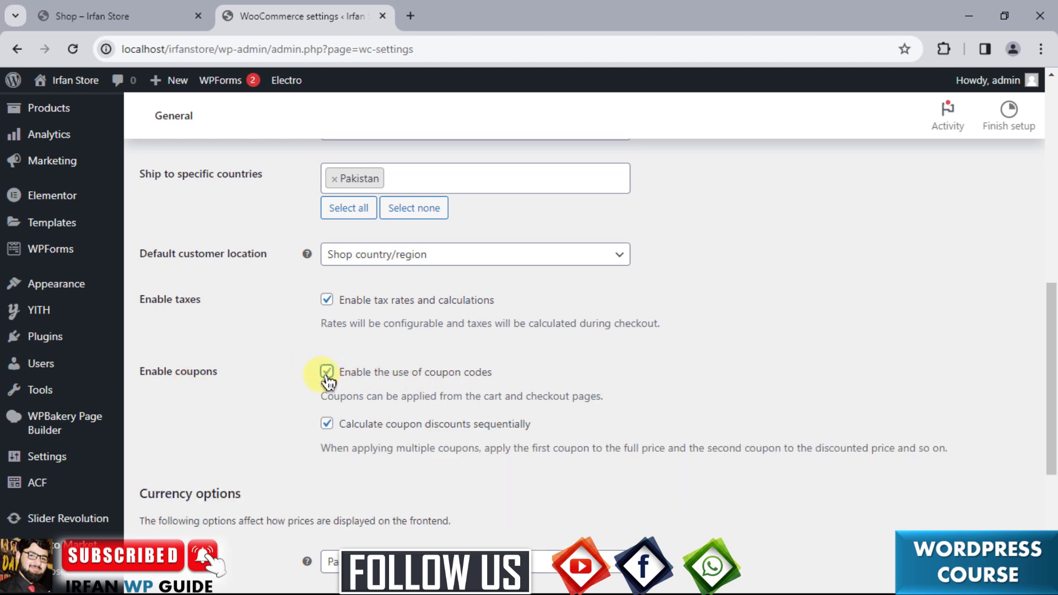
left_click_drag(1052, 380, 1052, 485)
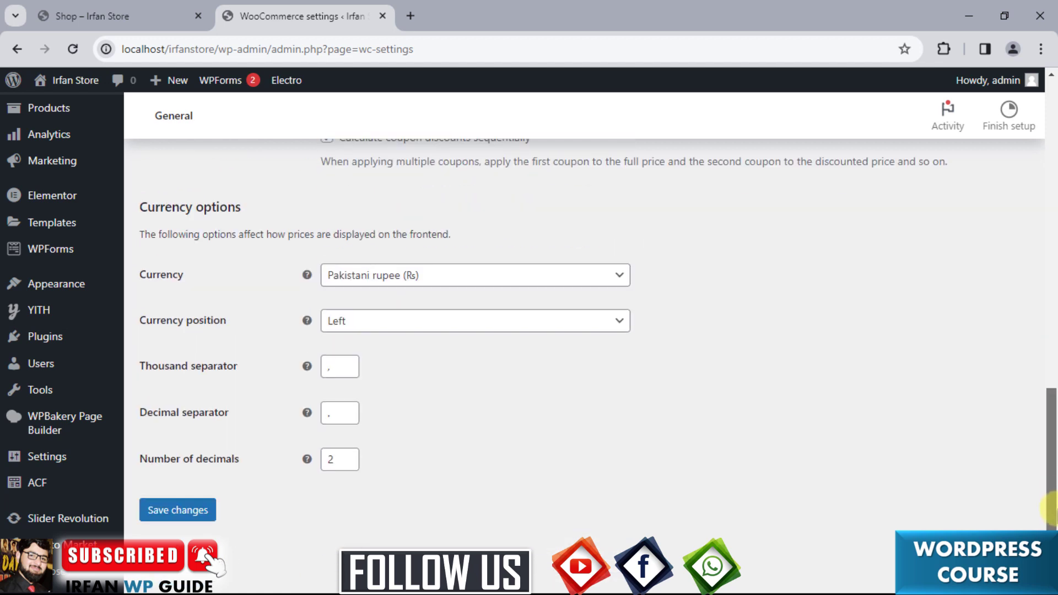
left_click(189, 511)
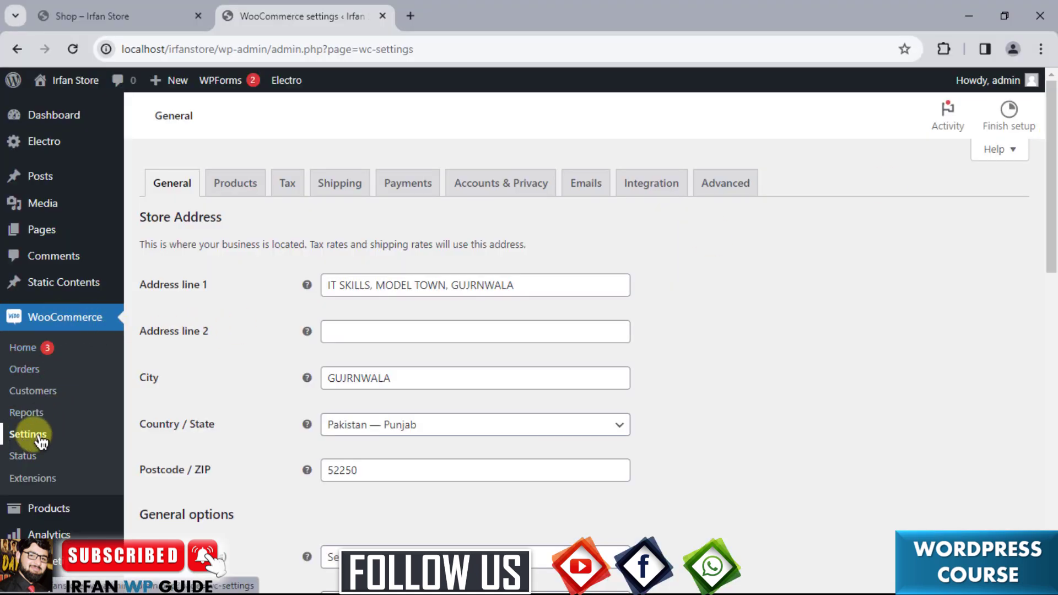
Reload the WooCommerce settings page and scroll down to confirm the coupon settings stuck.
left_click_drag(1051, 189, 1051, 489)
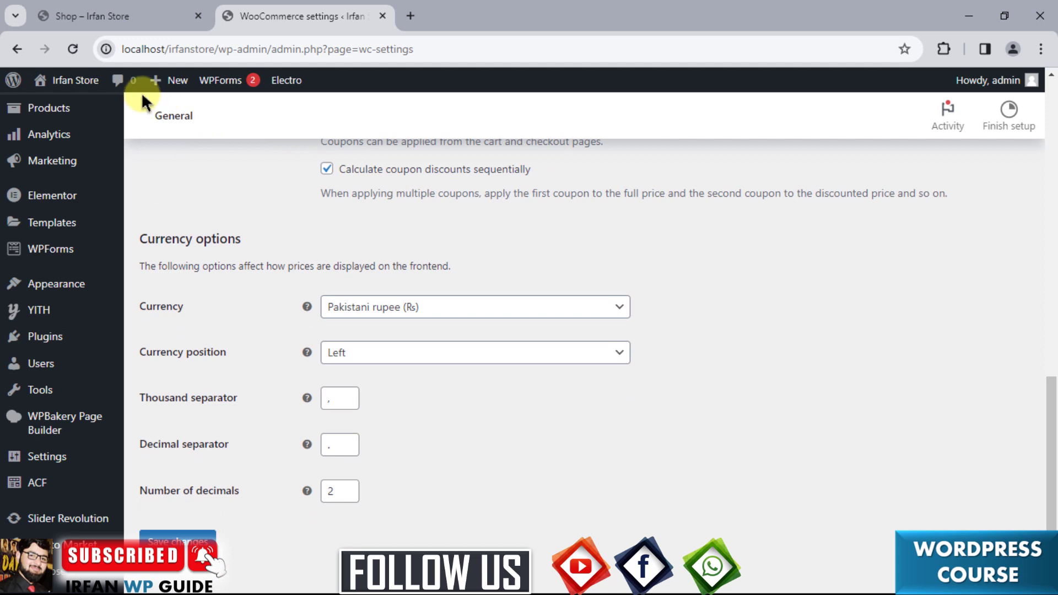
left_click(70, 51)
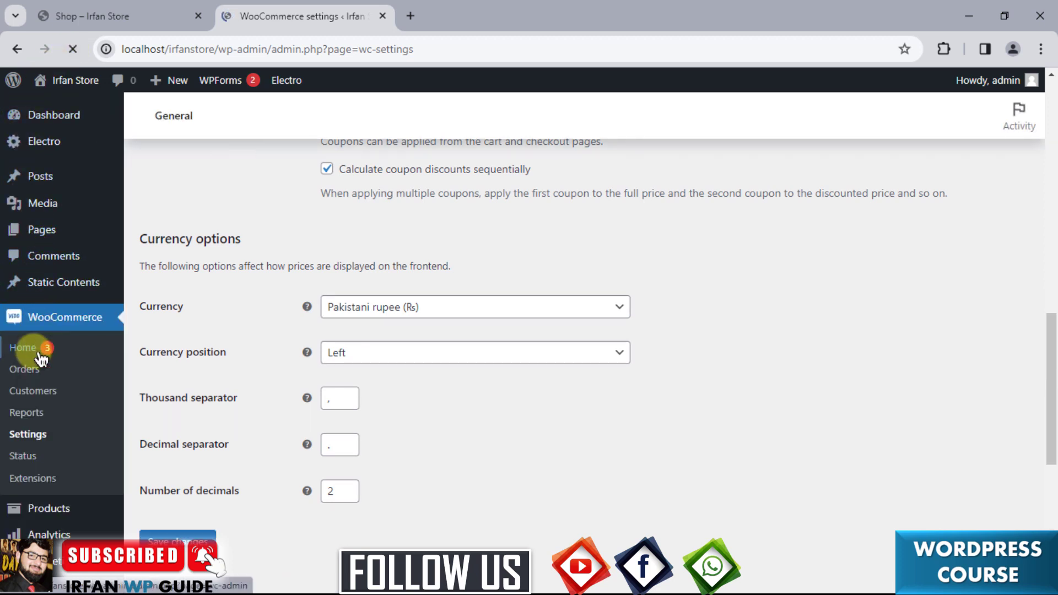
scroll(36, 364, "down", 3)
scroll(39, 370, "down", 2)
mouse_move(36, 260)
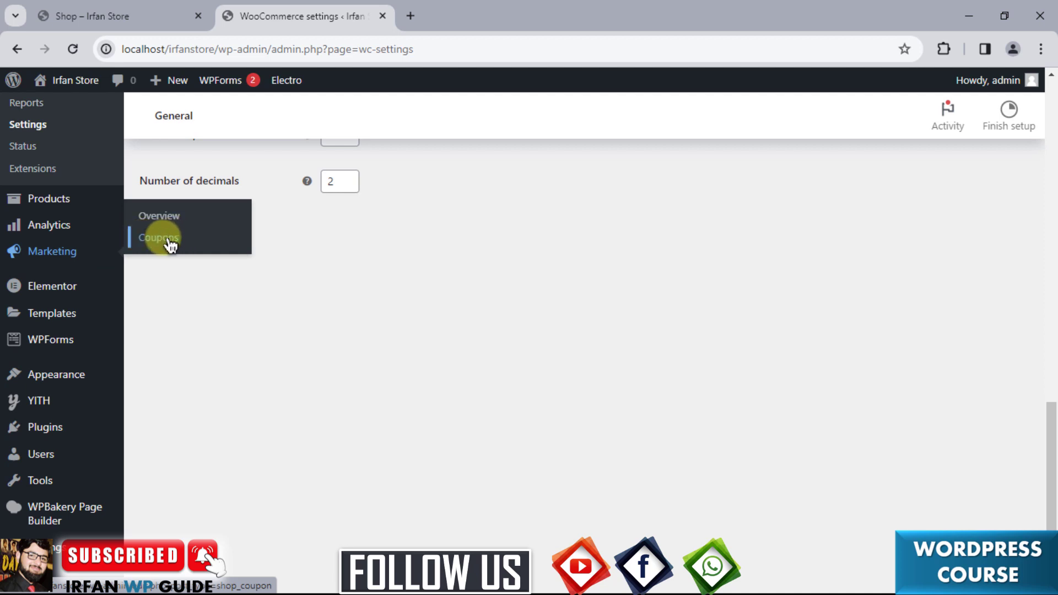
Go to Marketing > Coupons and choose Create your first coupon.
left_click(163, 245)
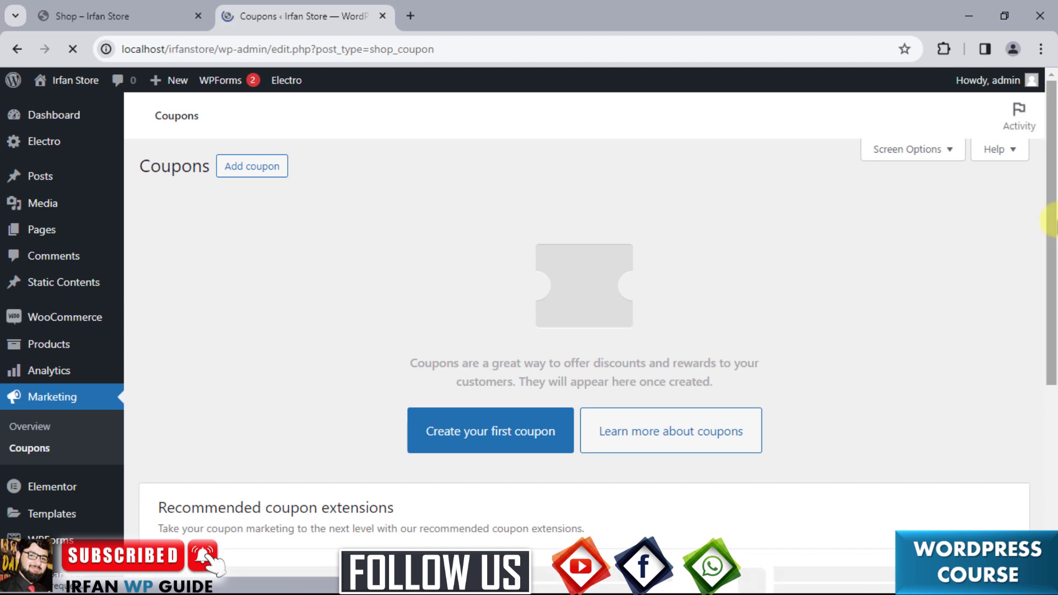
left_click_drag(1051, 224, 1053, 196)
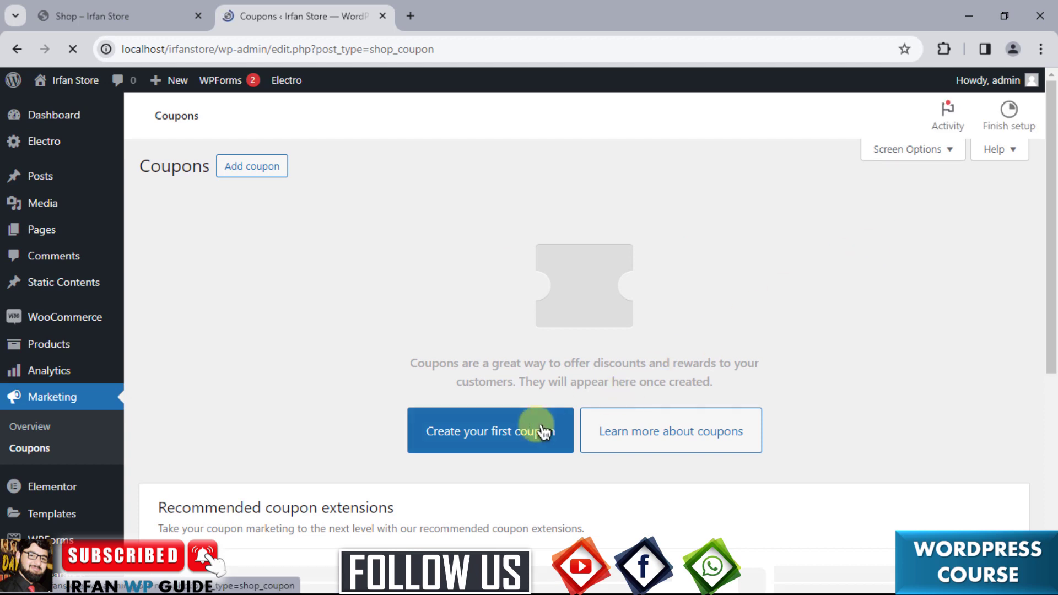
left_click(502, 445)
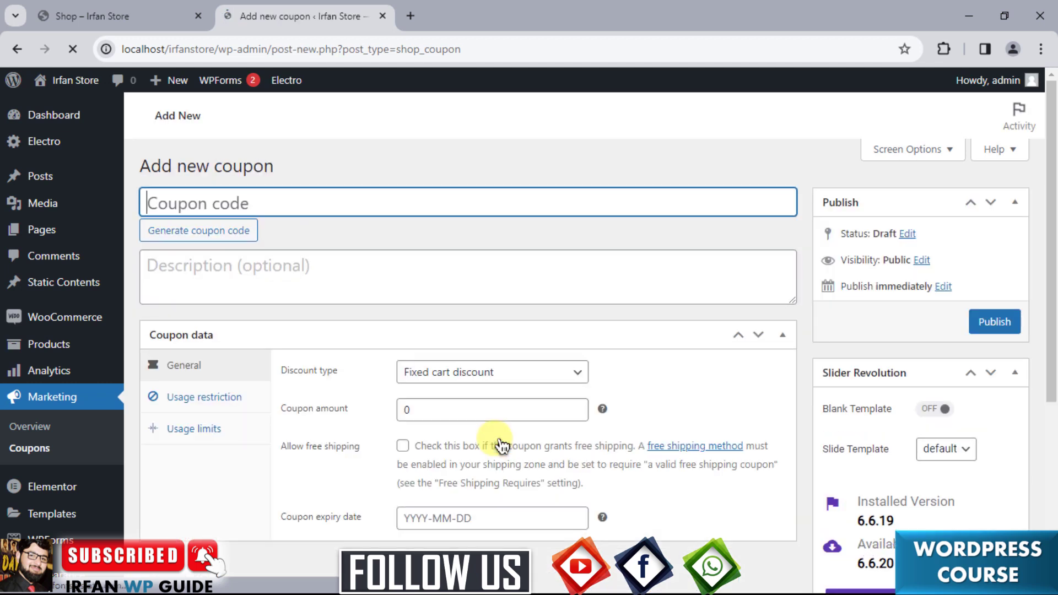
left_click_drag(1050, 242, 1050, 185)
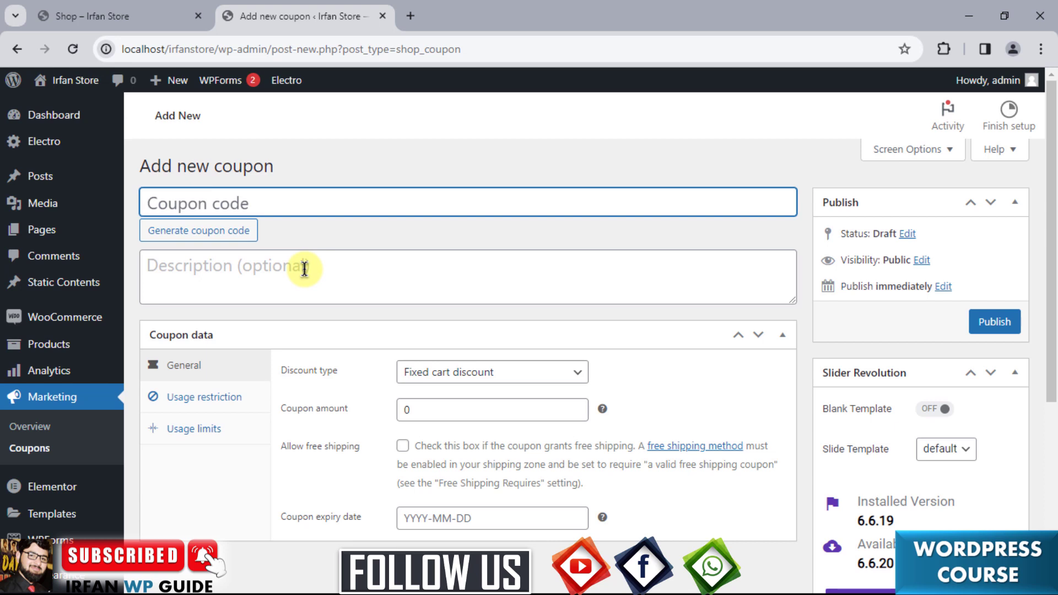
left_click(784, 339)
left_click(783, 339)
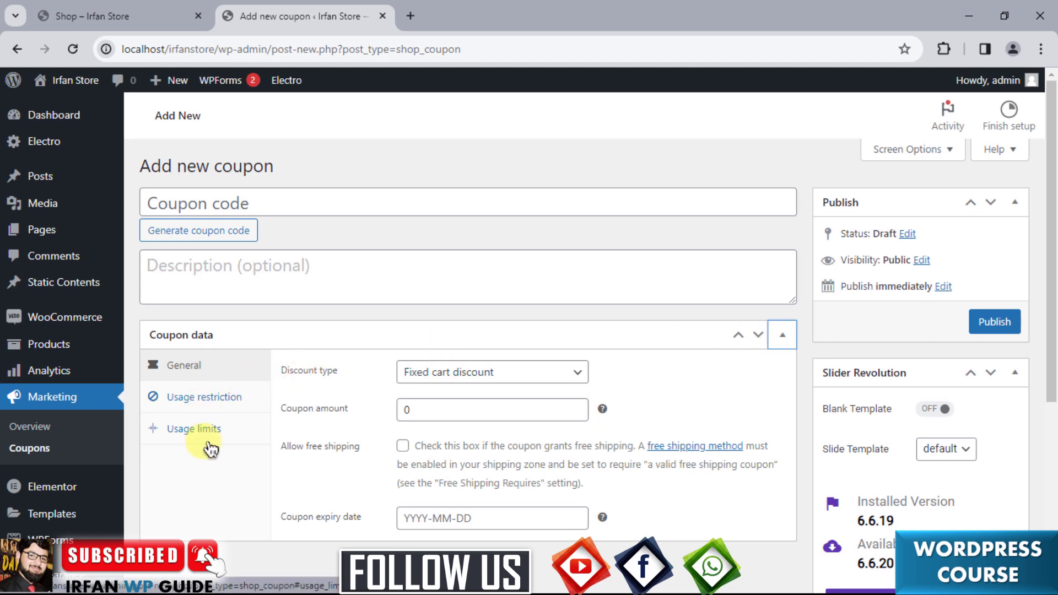
left_click(210, 408)
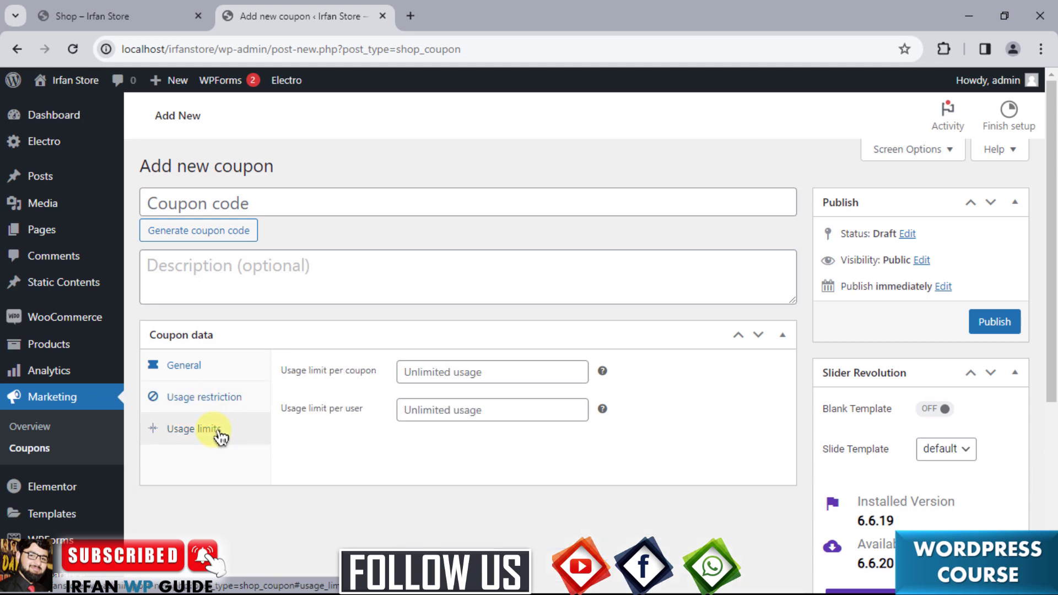
left_click(190, 373)
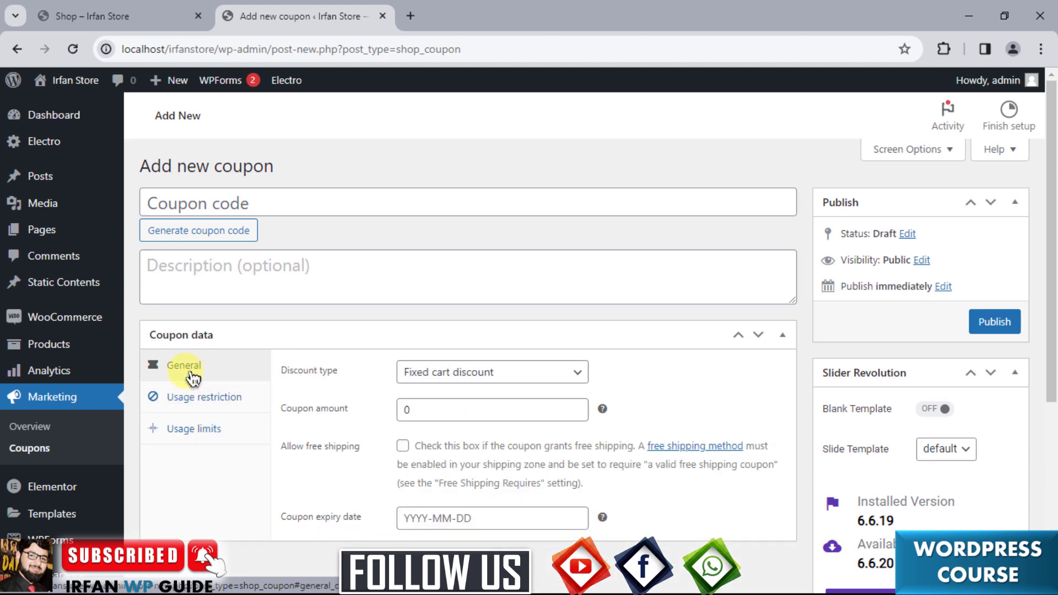
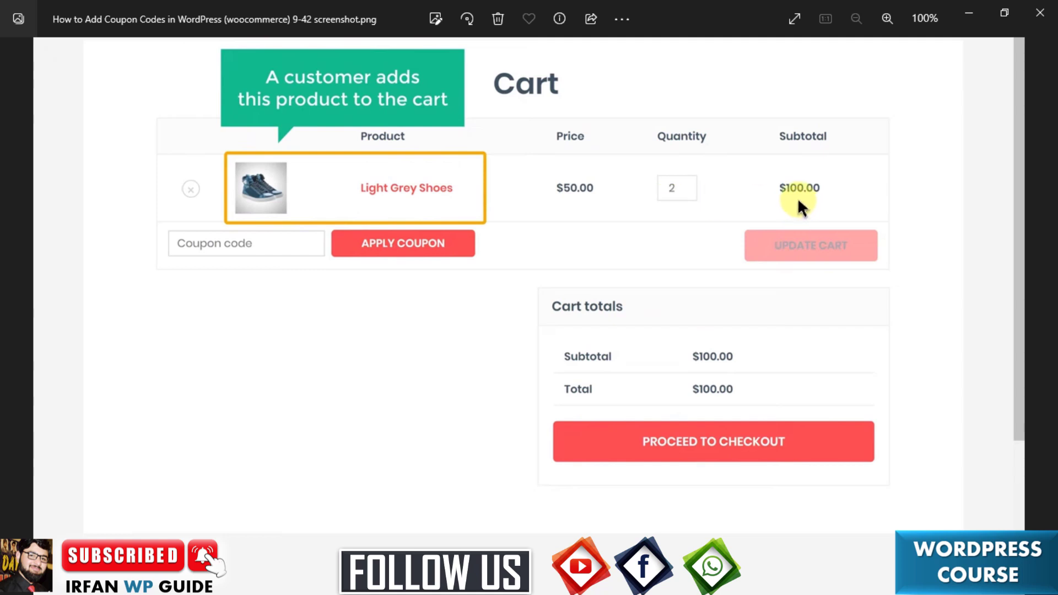
Step through the BIGSALE coupon-applied cart screenshots to the $100.00 Leather Jacket product page.
key("Right")
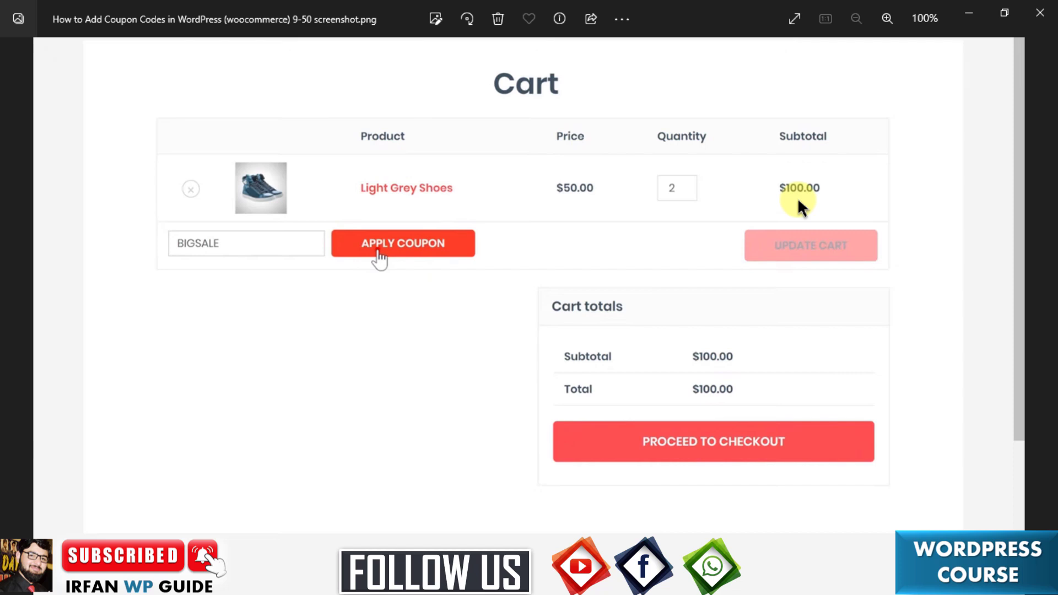
key("Right")
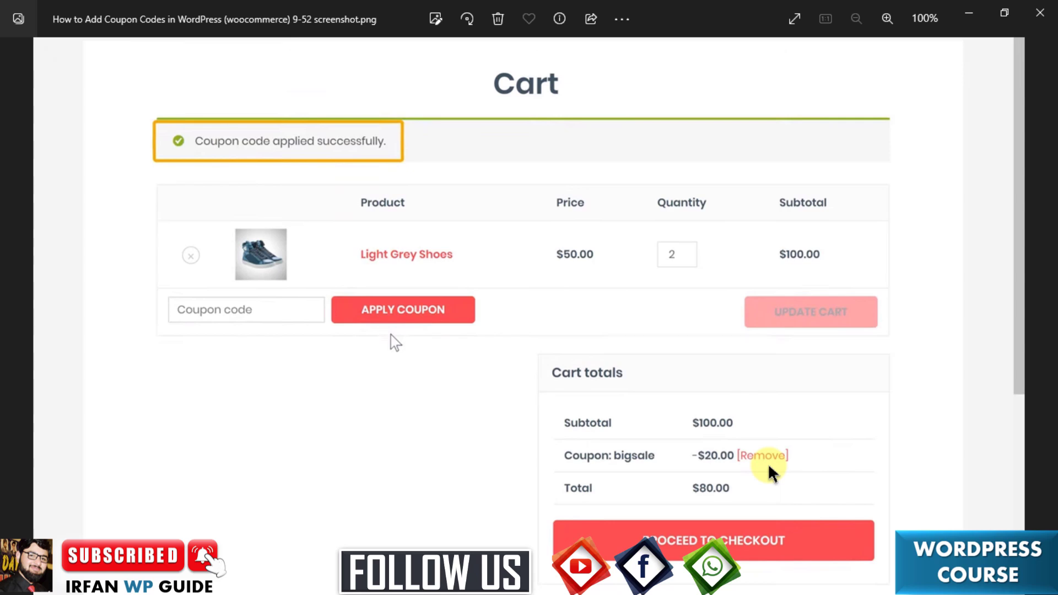
key("Right")
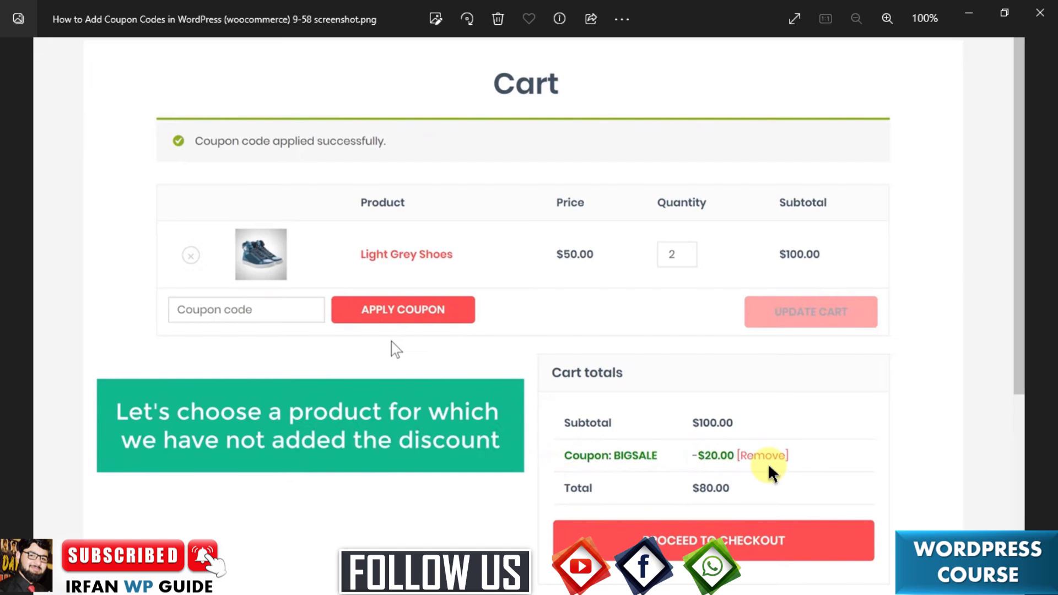
key("Right")
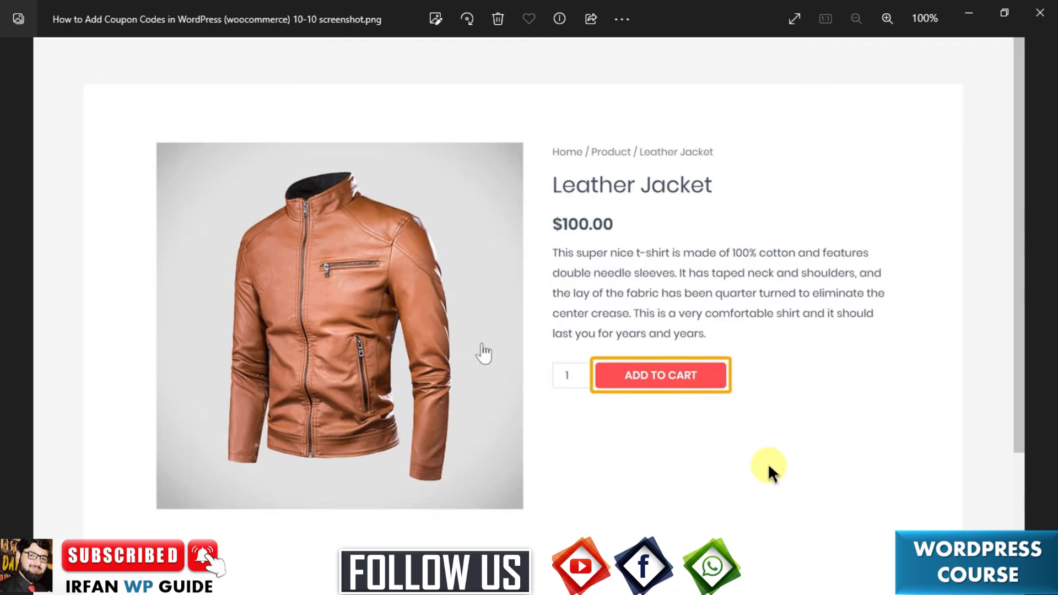
View the Leather Jacket cart screenshot and the following BIGSALE coupon error screenshot.
key("Right")
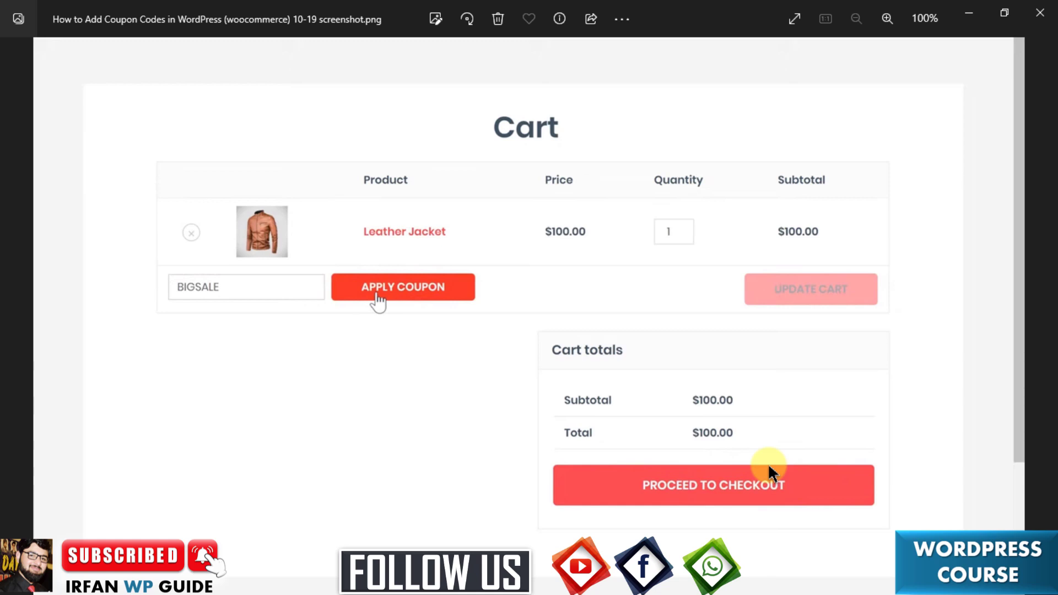
key("Right")
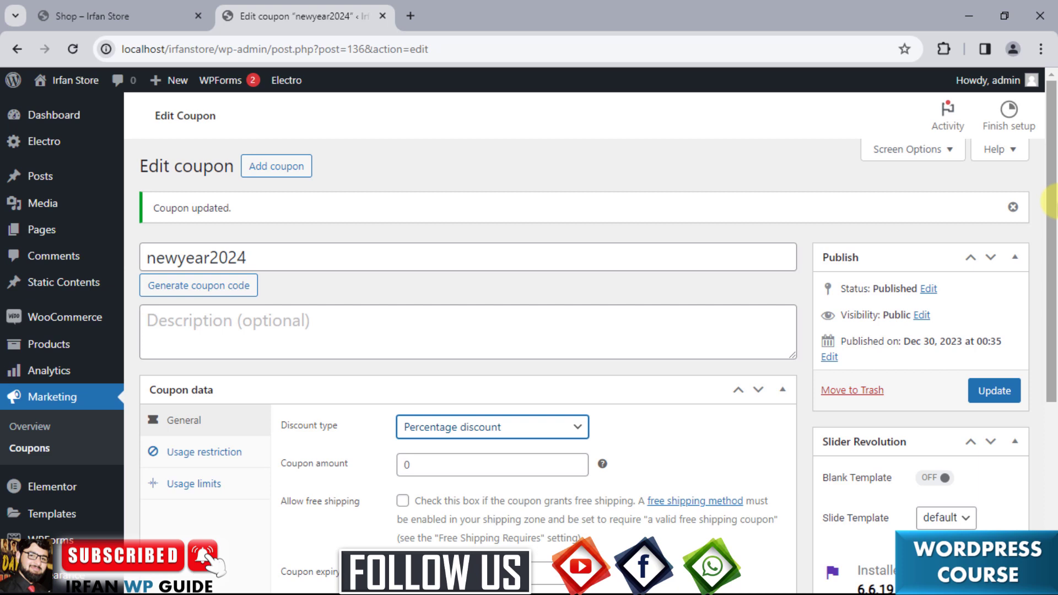
Keep newyear2024's discount type as Percentage discount and show its Usage restriction settings.
left_click_drag(1052, 201, 1052, 249)
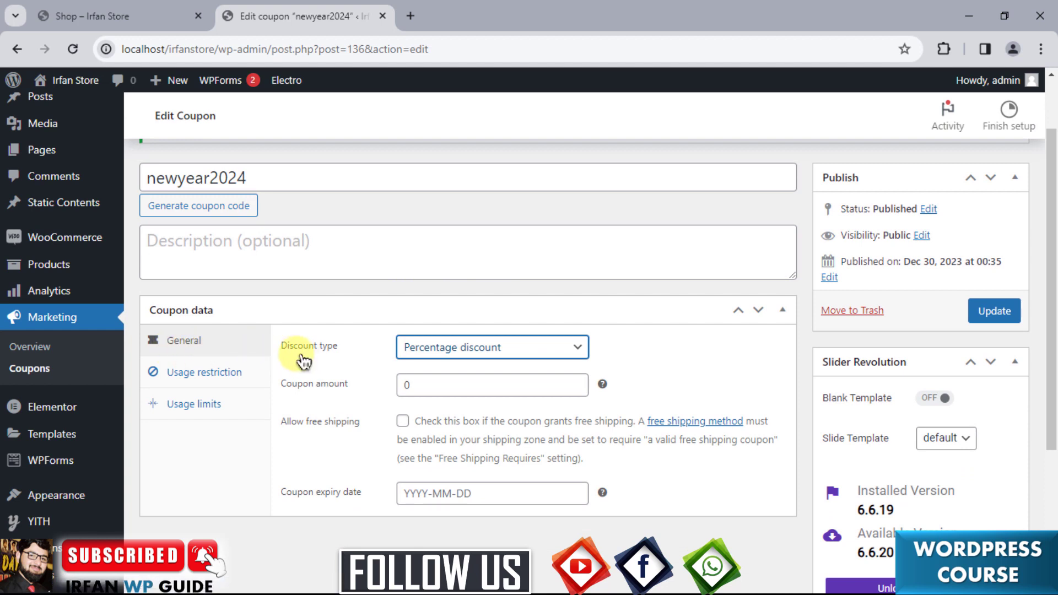
left_click(520, 348)
left_click(527, 350)
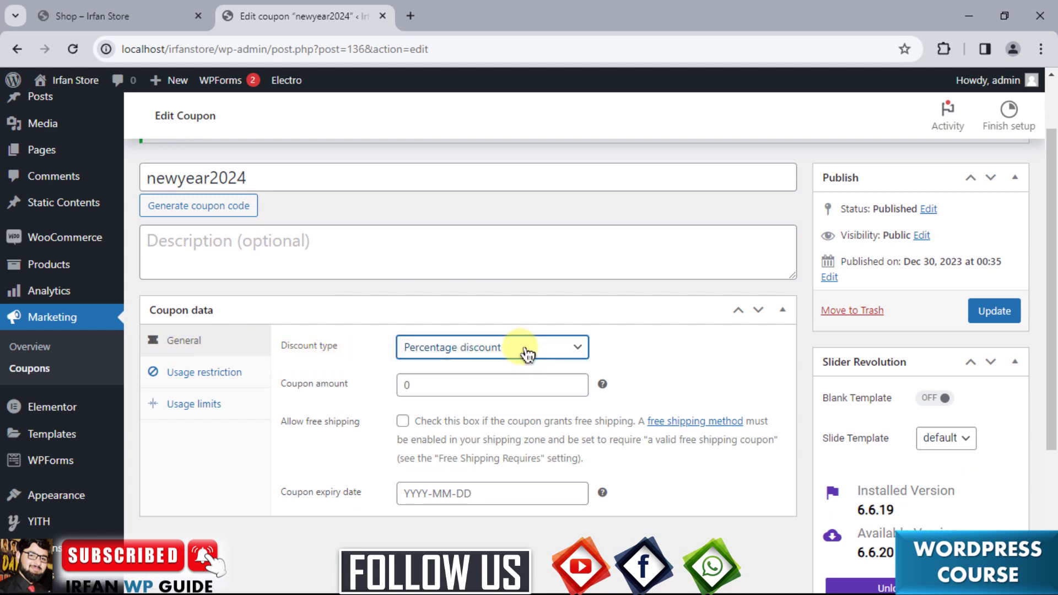
left_click(527, 354)
left_click(527, 350)
left_click(211, 382)
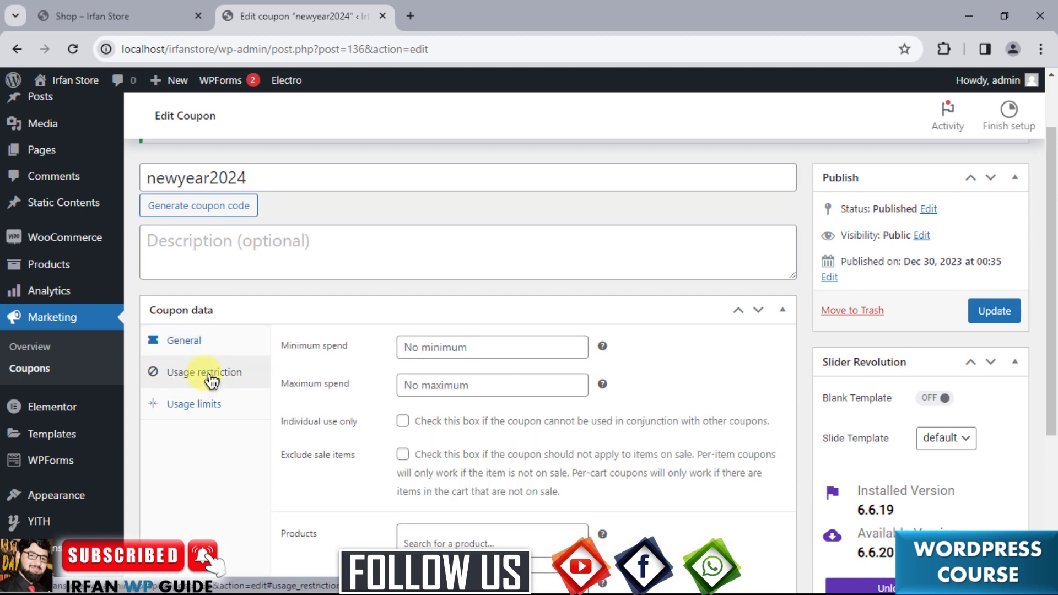
left_click_drag(1052, 246, 1055, 356)
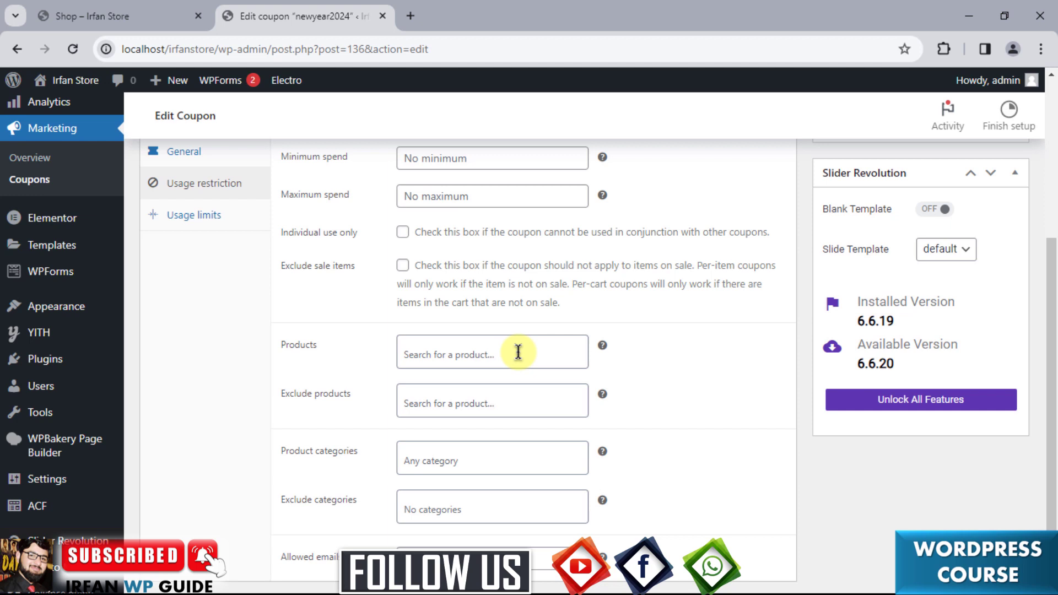
Restrict newyear2024 to the Apple MacBook Pro MF841HN/A 13-inch Laptop, checking its name on the Shop page.
left_click(137, 7)
left_click_drag(1051, 295, 1050, 192)
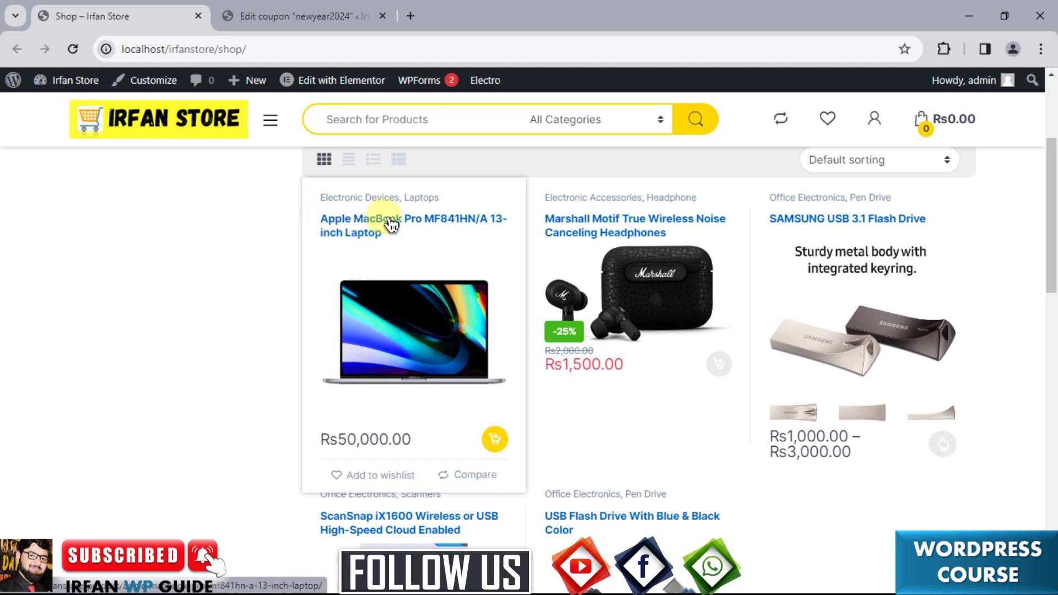
left_click(308, 17)
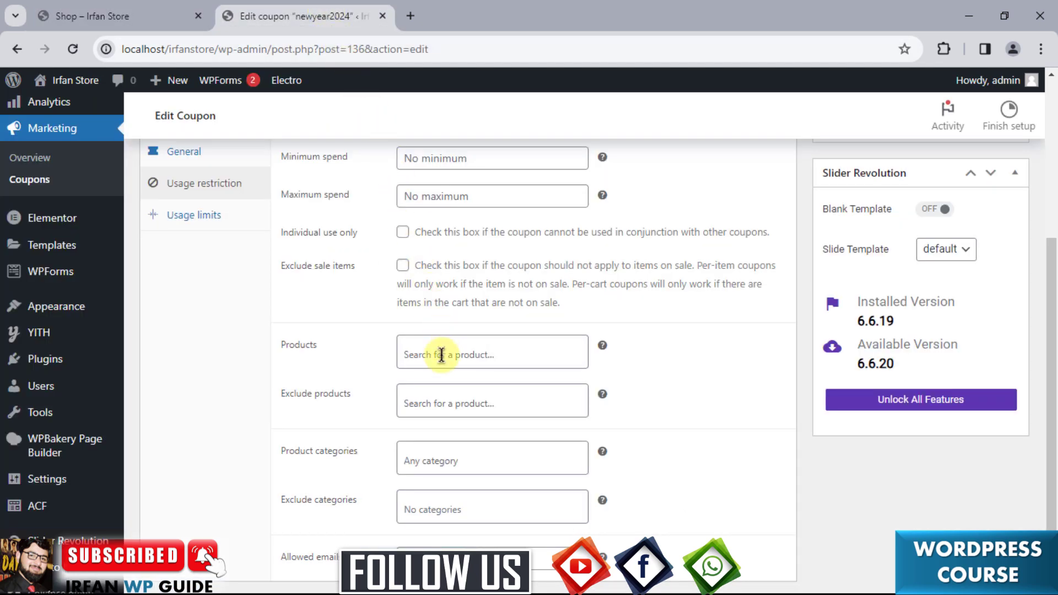
left_click(518, 351)
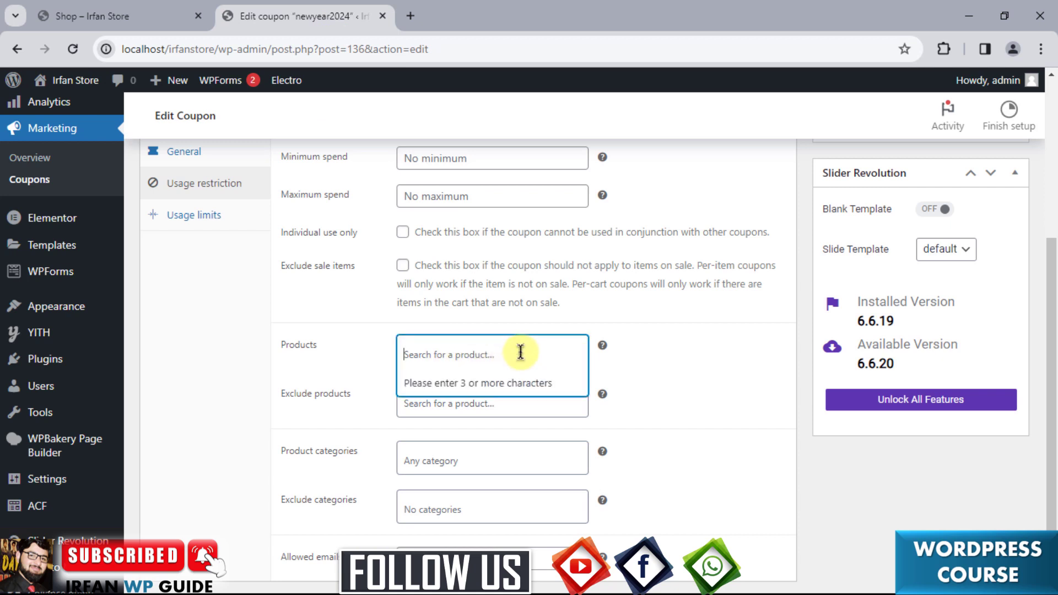
type("Apple")
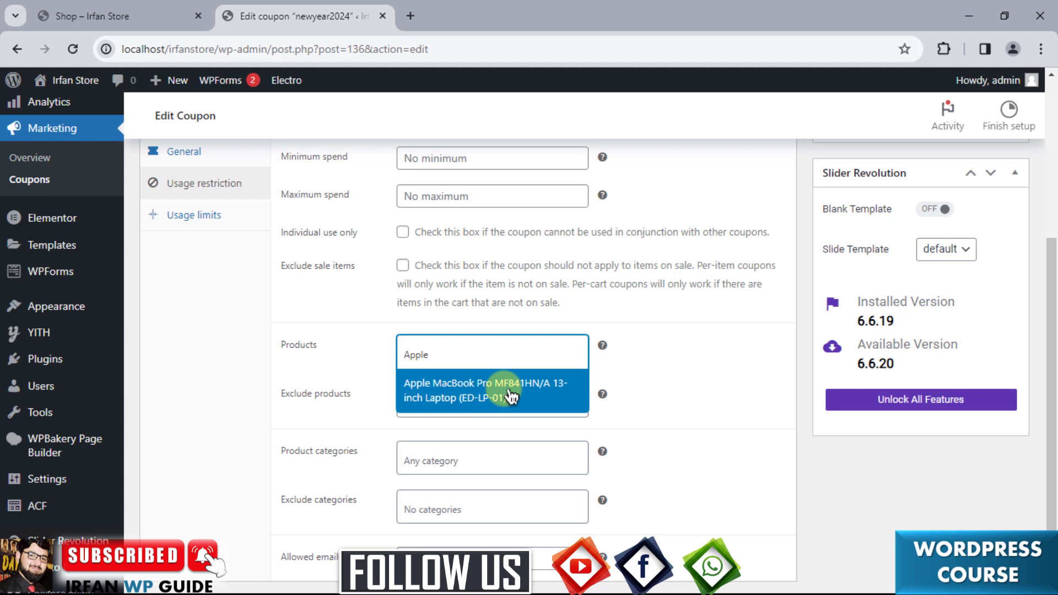
left_click(511, 396)
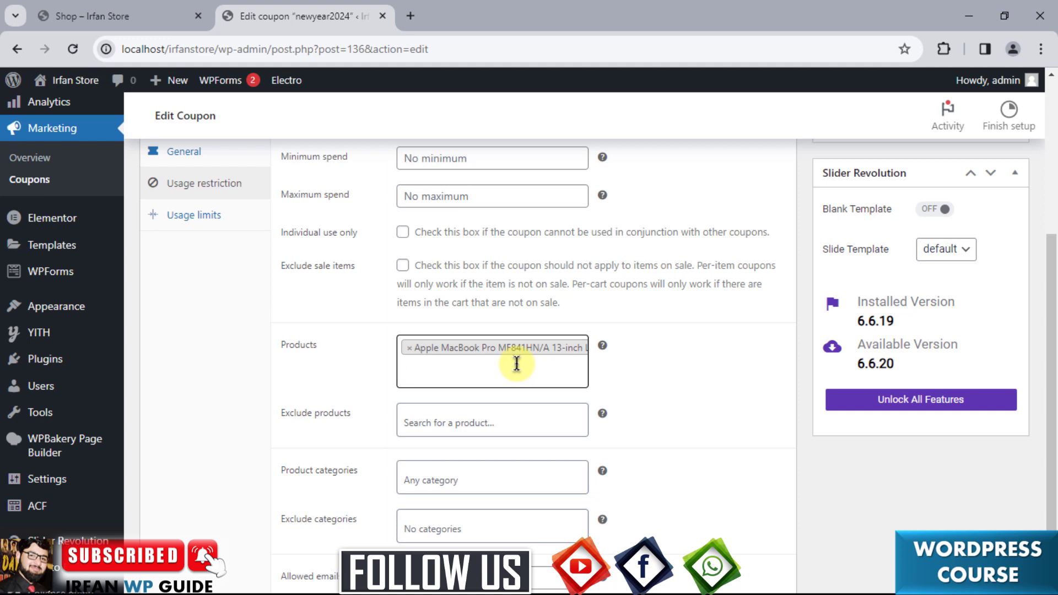
left_click_drag(1053, 386, 1053, 317)
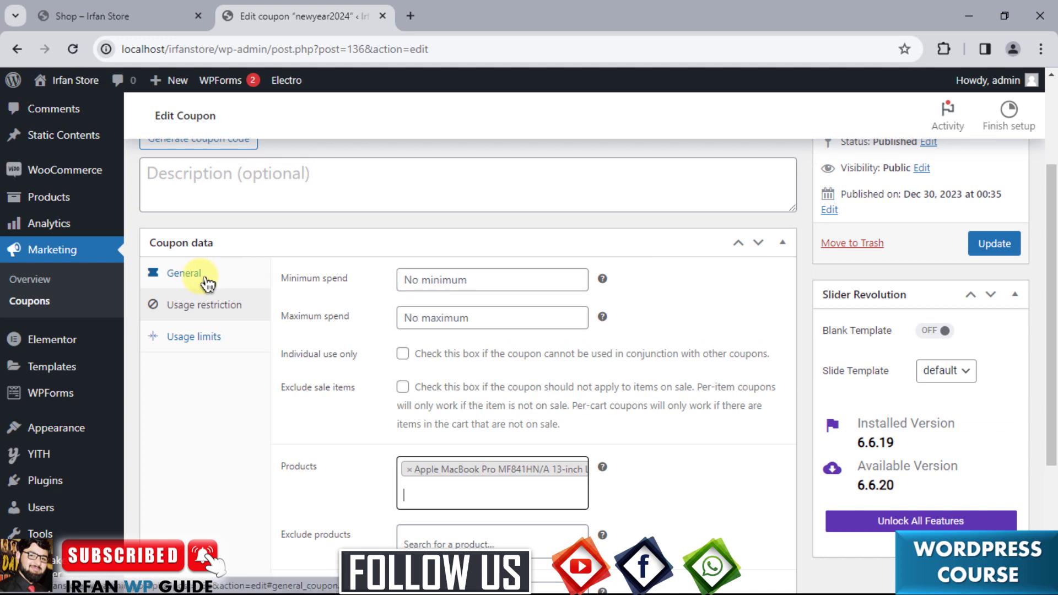
Set the newyear2024 coupon amount to 50, update the coupon, and go to the incognito Shop page.
left_click(206, 281)
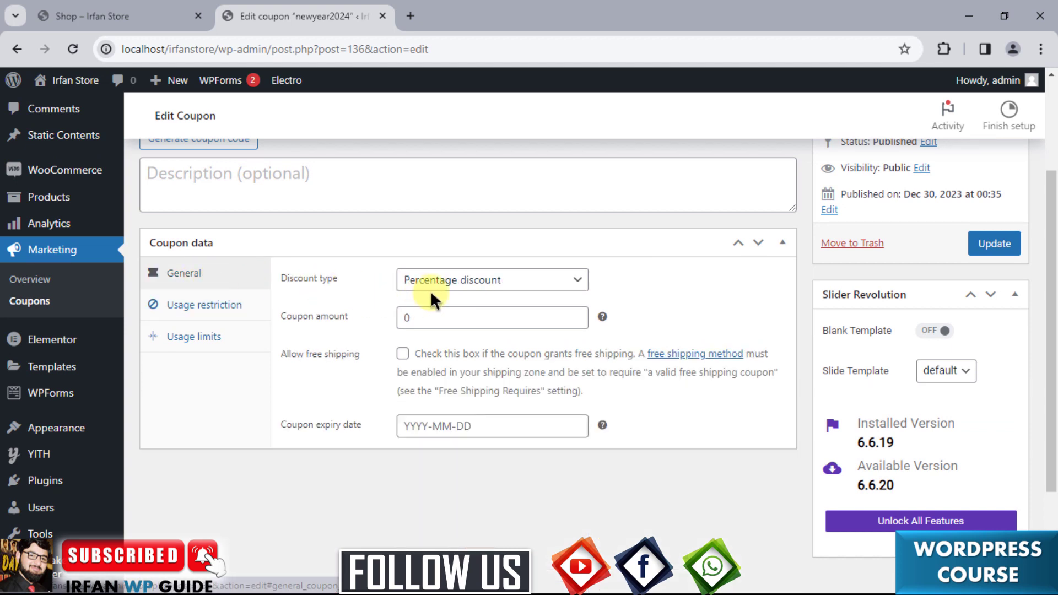
left_click(408, 318)
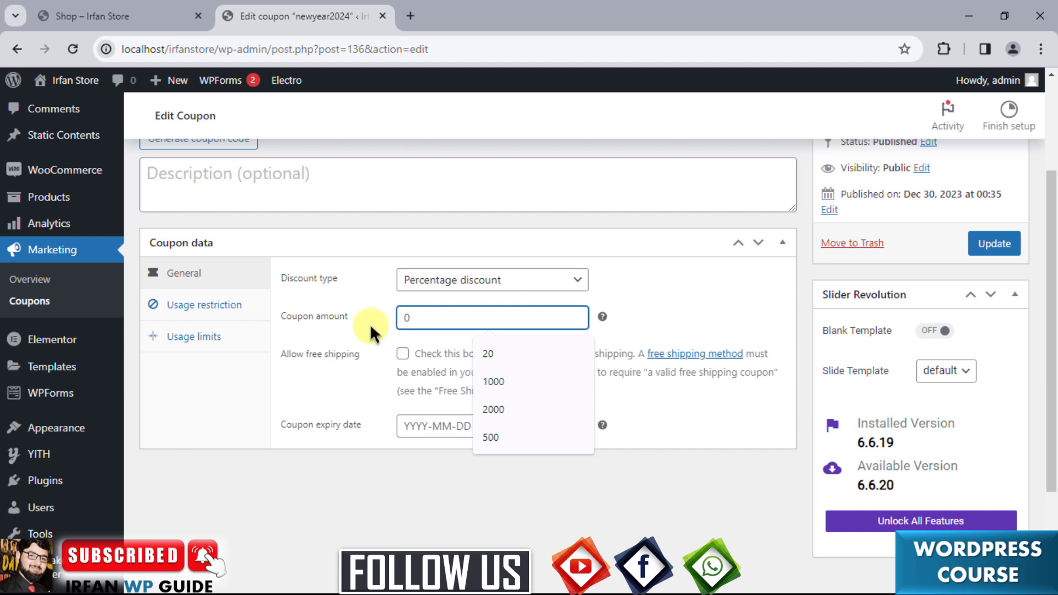
type("50")
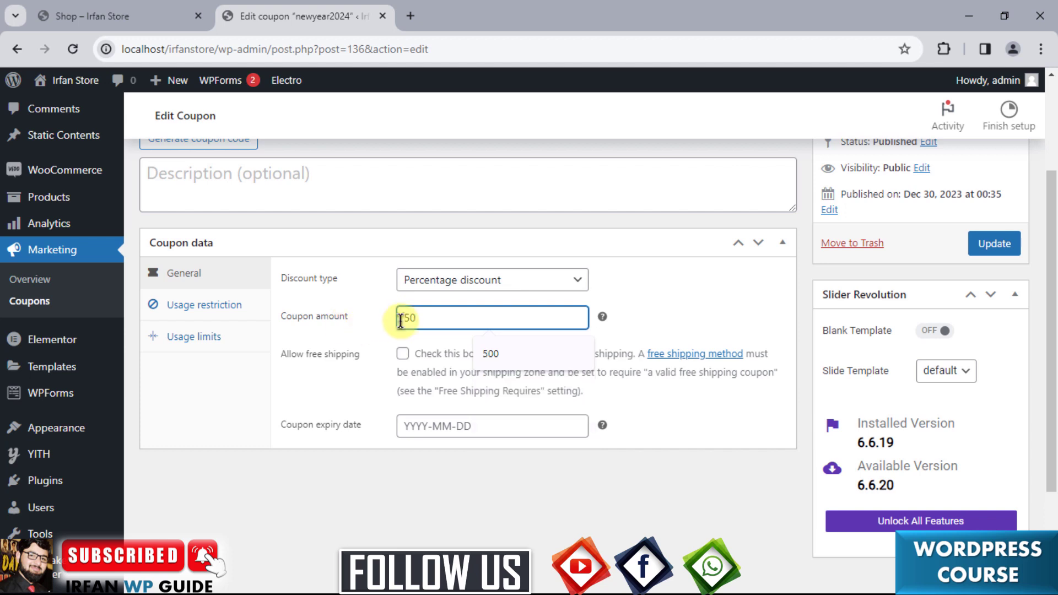
left_click(389, 315)
left_click(407, 313)
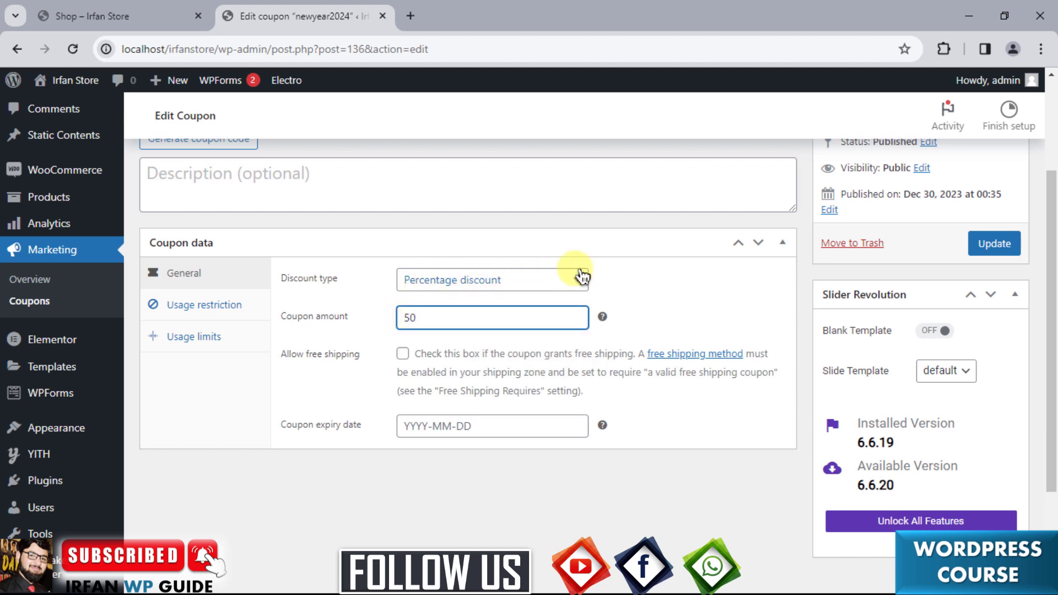
left_click(983, 244)
left_click_drag(1051, 248, 1053, 218)
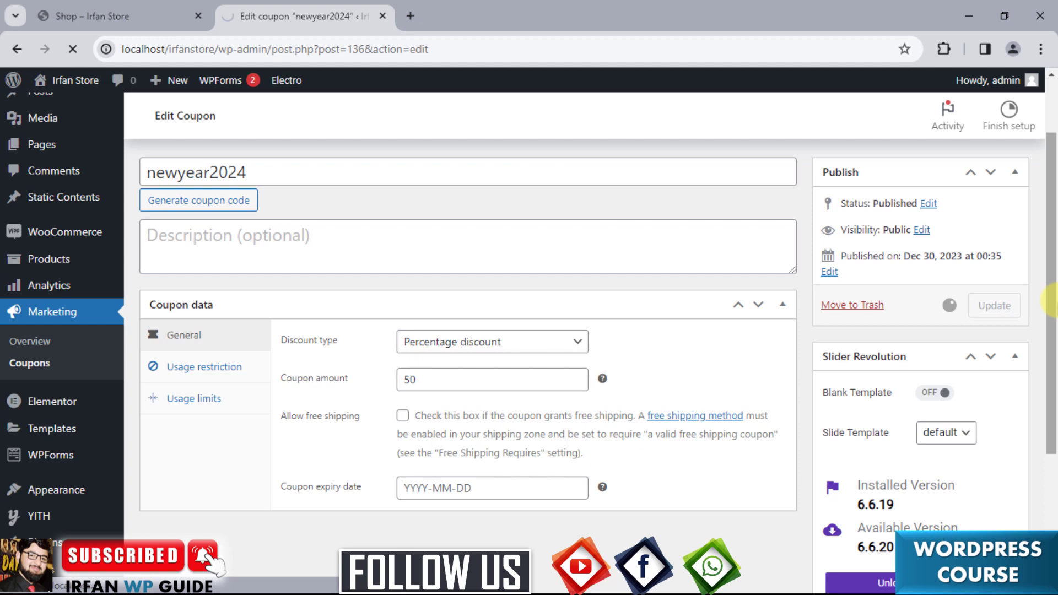
key("alt+Tab")
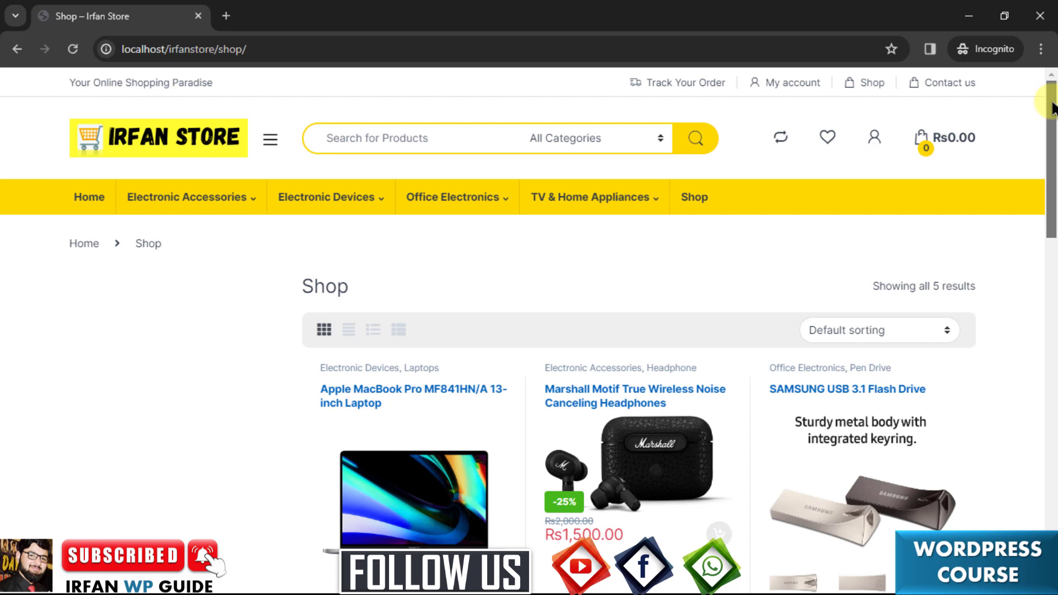
Add the Rs50,000.00 Apple MacBook Pro MF841HN/A 13-inch Laptop to the cart from its product page.
left_click_drag(1053, 105, 1053, 168)
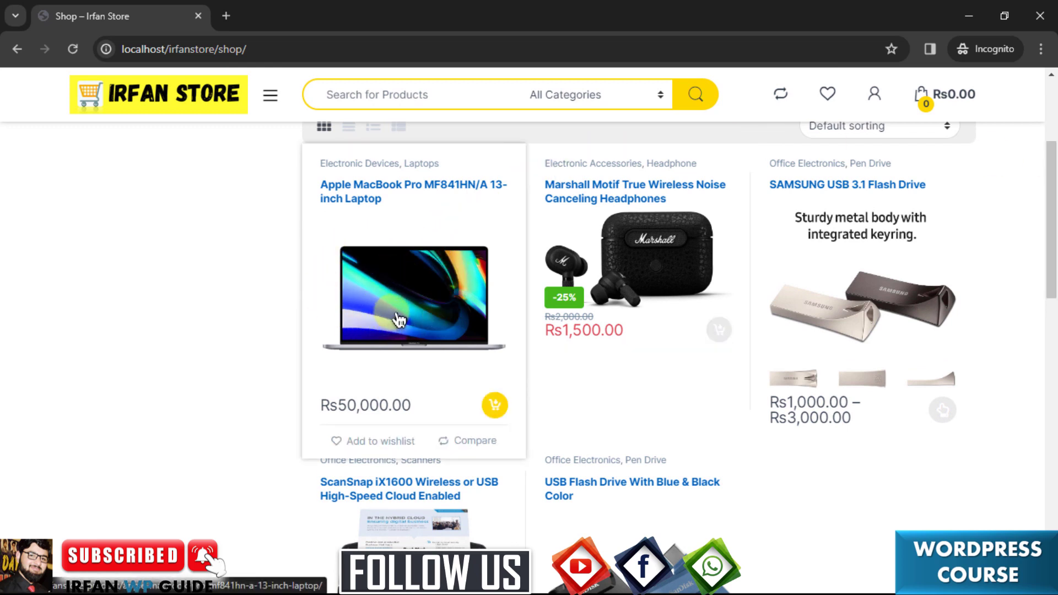
mouse_move(1053, 174)
left_mouse_down()
mouse_move(1053, 215)
mouse_move(1051, 174)
left_mouse_up()
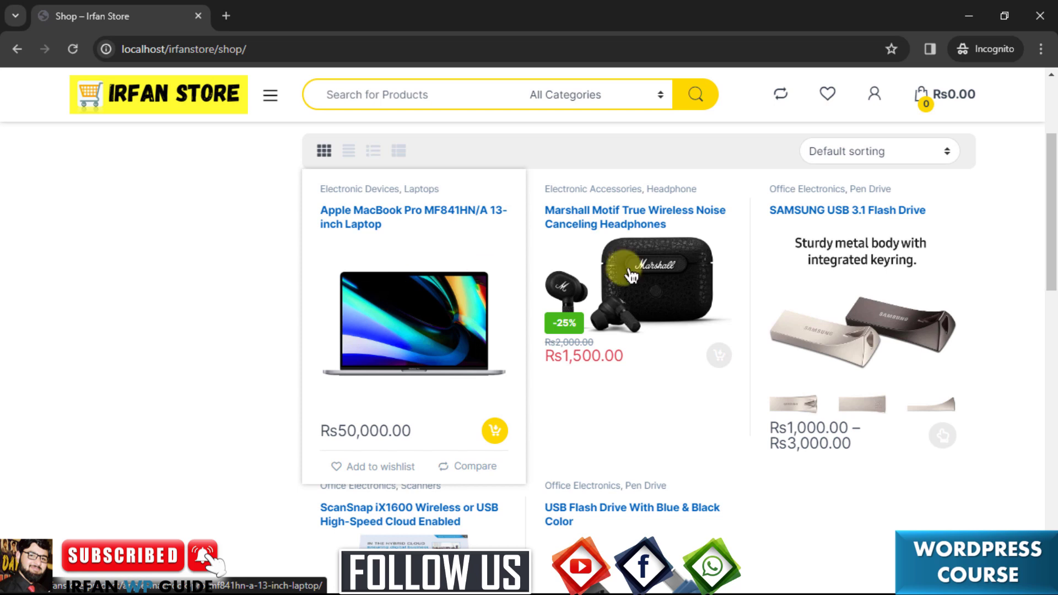
left_click_drag(1052, 192, 1053, 221)
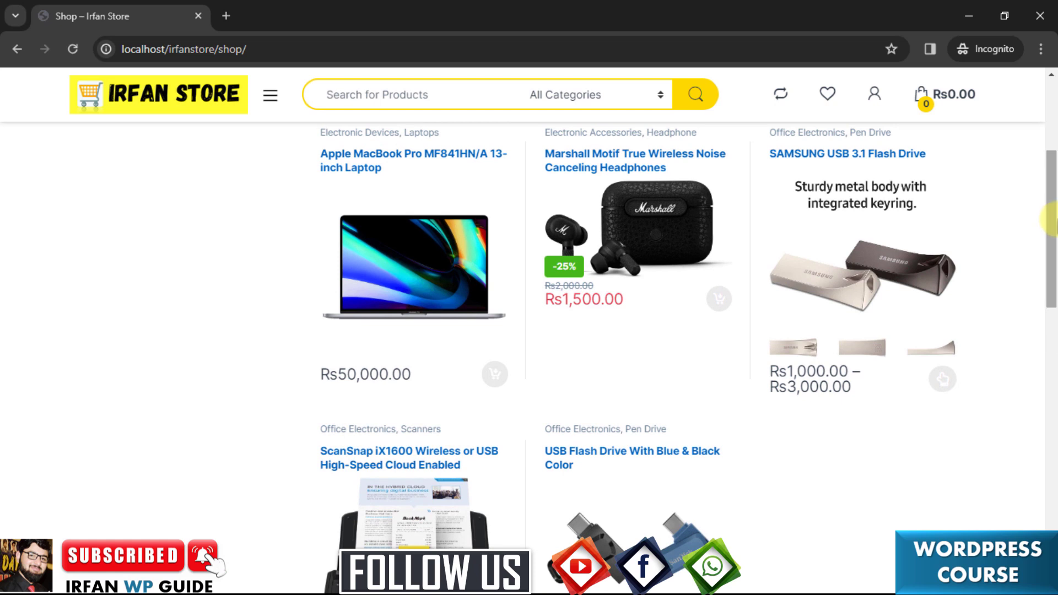
left_click(380, 267)
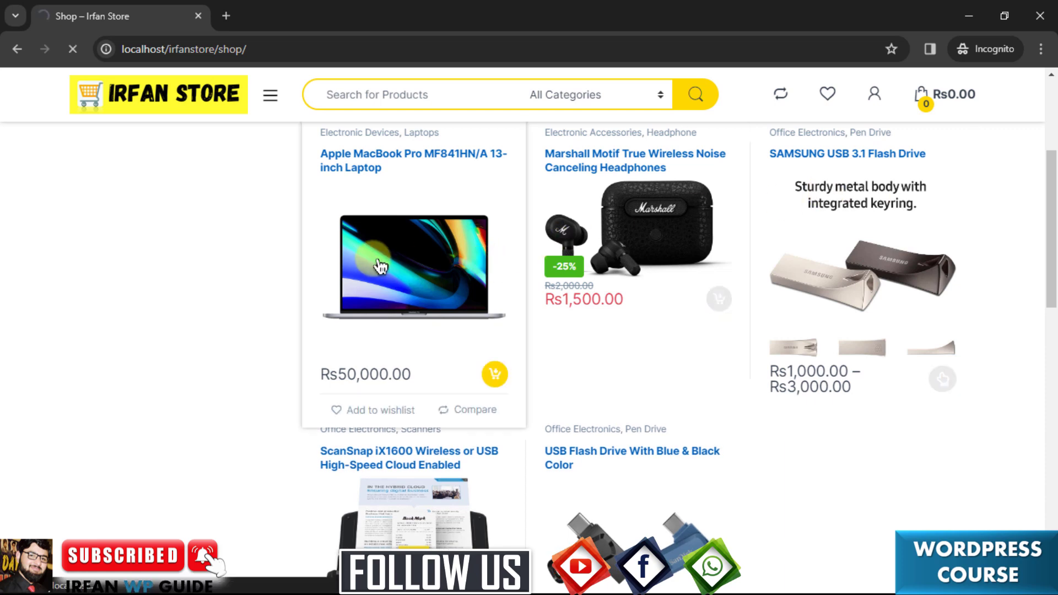
left_click(796, 371)
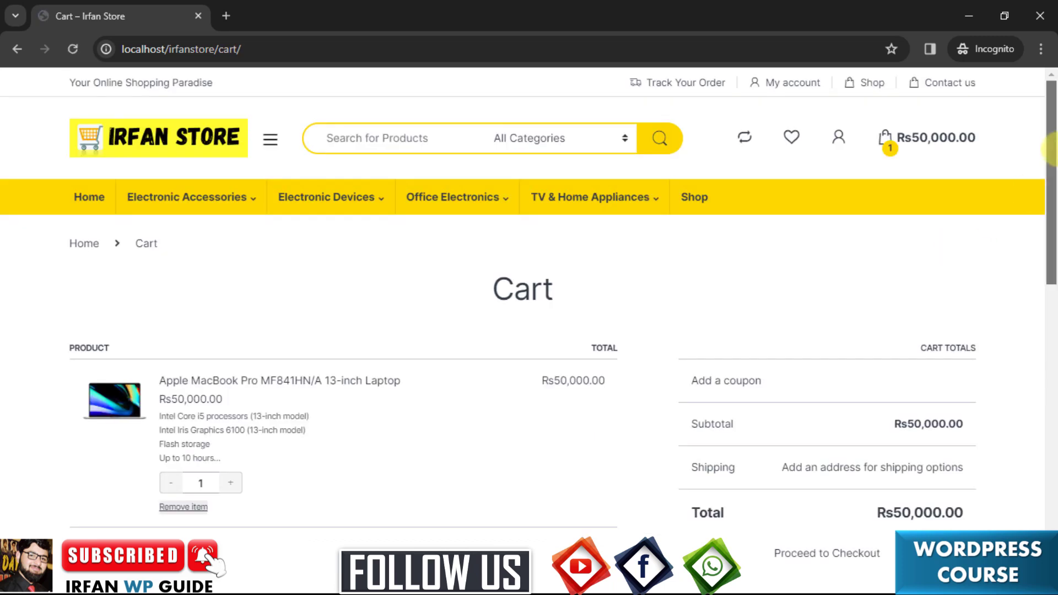
Apply newyear2024 to the MacBook cart for a Rs25,000.00 discount, then return to the Shop listing.
scroll(1052, 149, "down", 1)
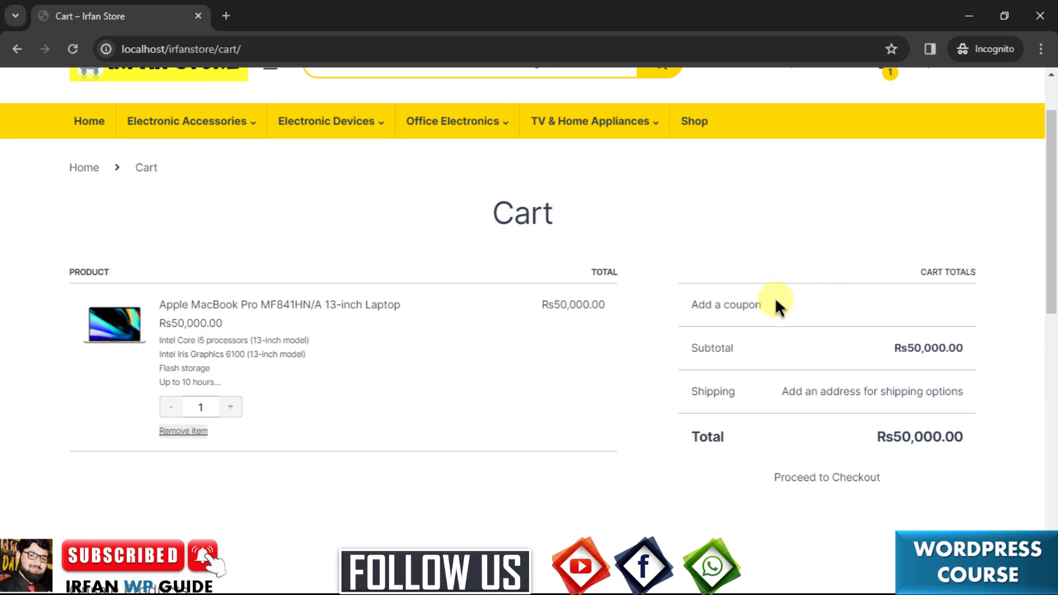
left_click(747, 309)
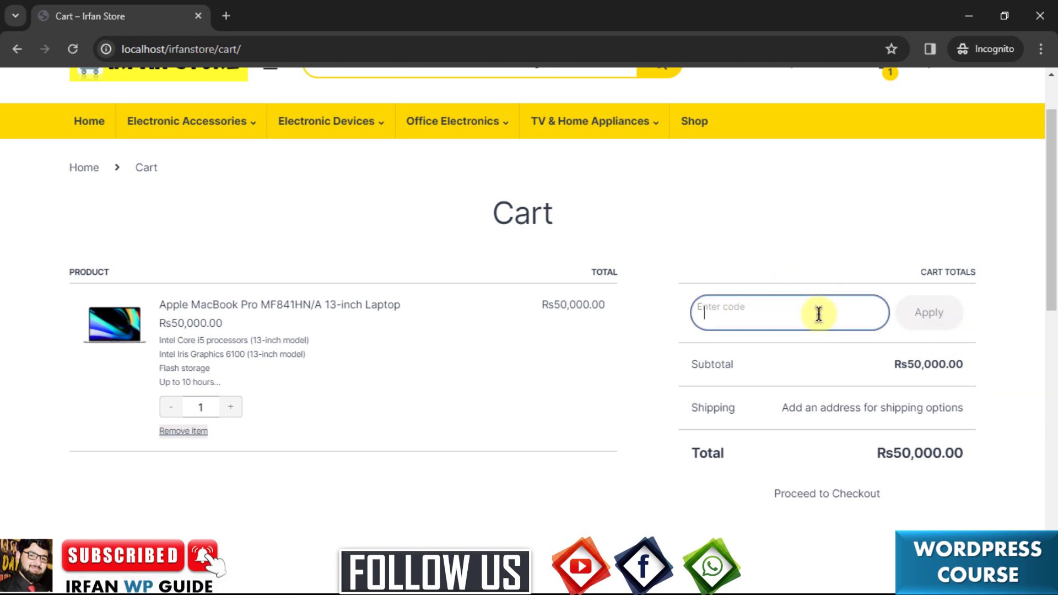
type("newyear2024")
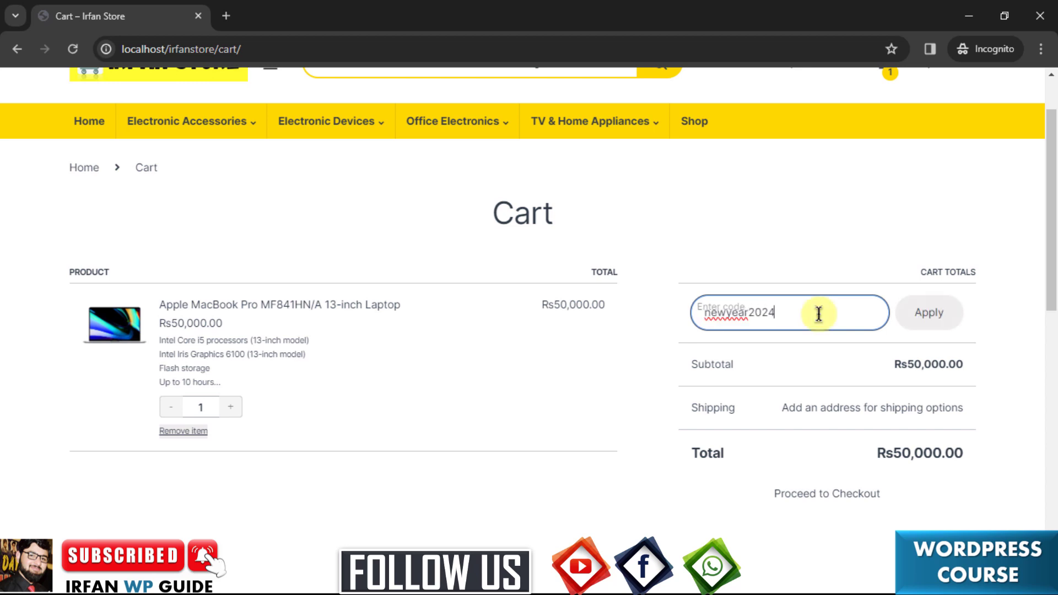
left_click(932, 315)
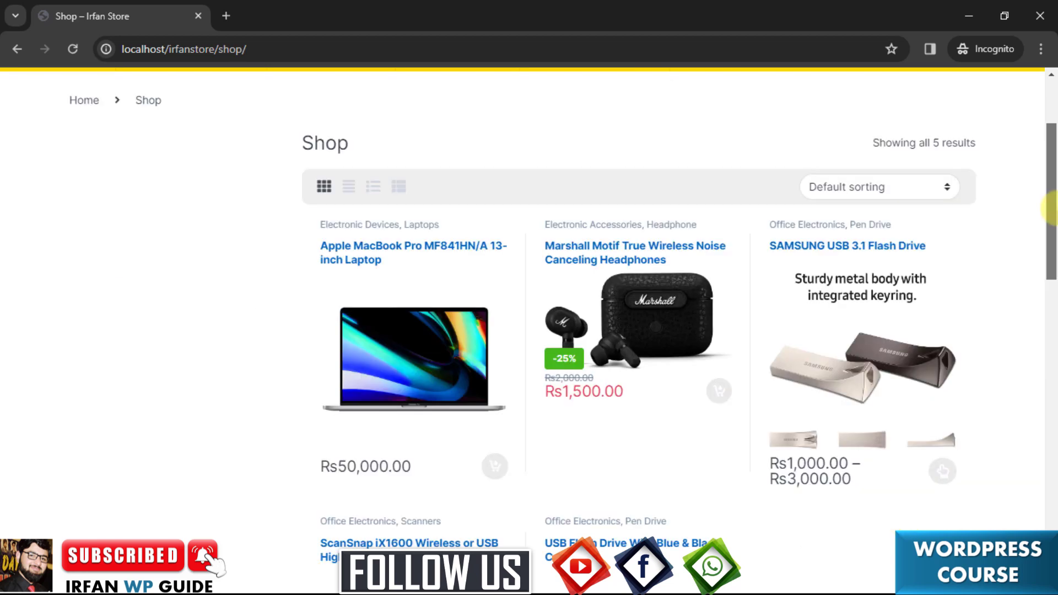
mouse_move(1050, 208)
left_mouse_down()
mouse_move(1050, 259)
mouse_move(1050, 226)
left_mouse_up()
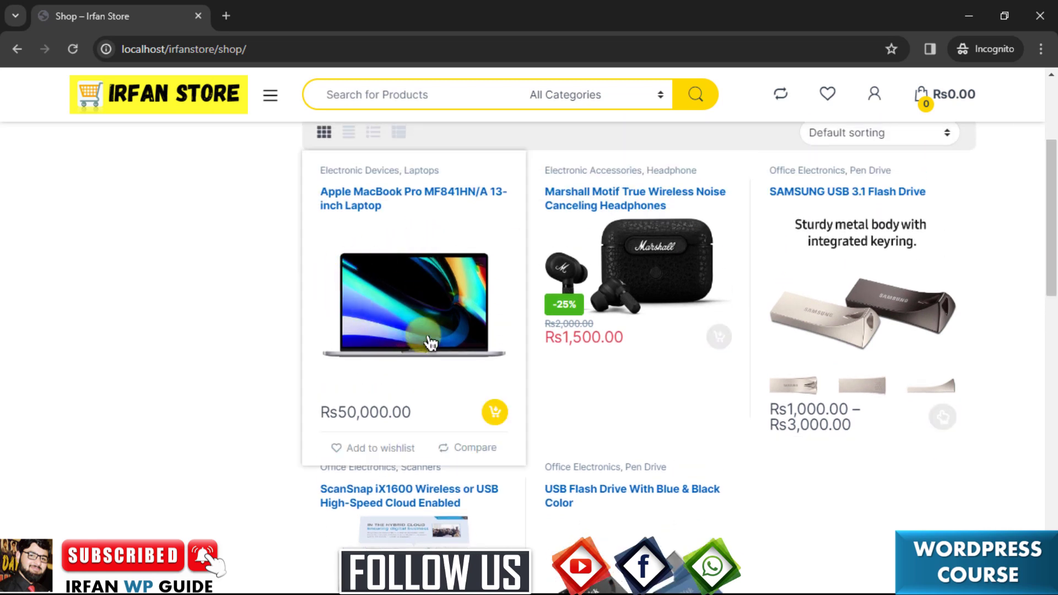
Add one Blue 128GB USB Flash Drive at Rs2,000.00 to the cart.
left_click_drag(1051, 190, 1054, 236)
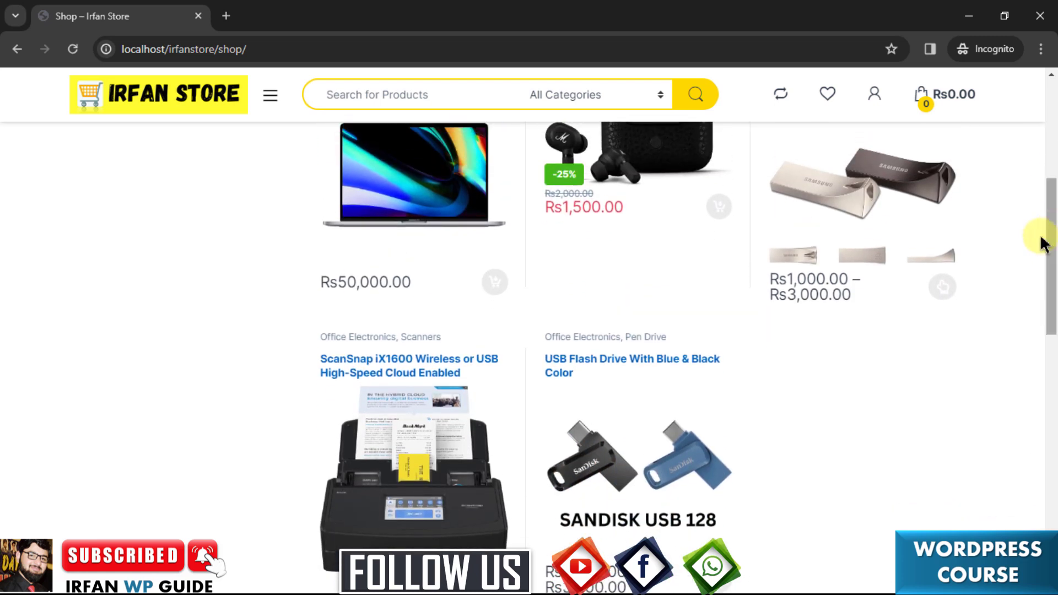
left_click(649, 434)
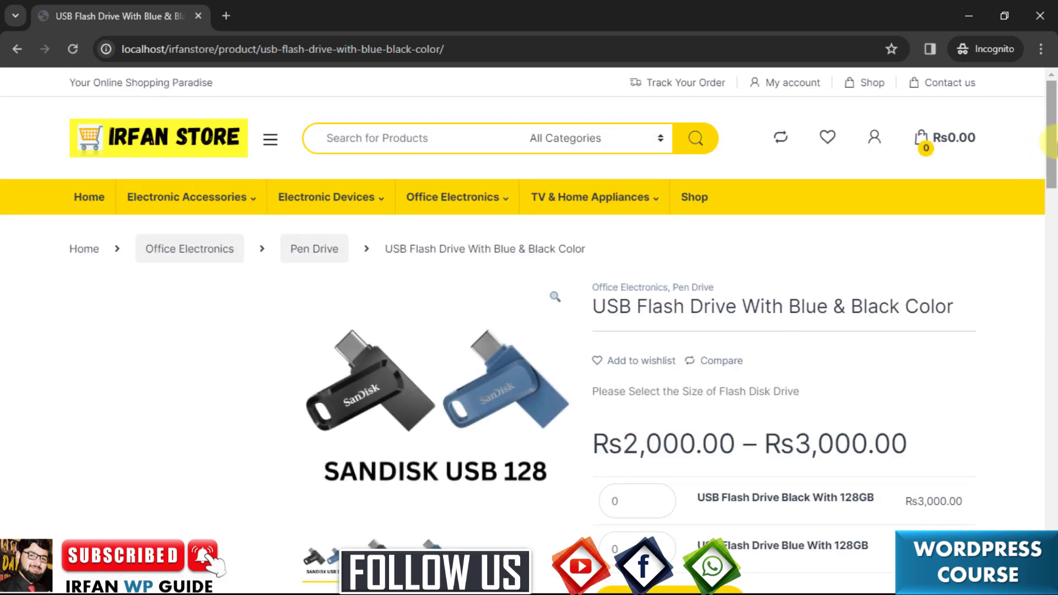
scroll(1051, 139, "down", 2)
scroll(1051, 139, "down", 1)
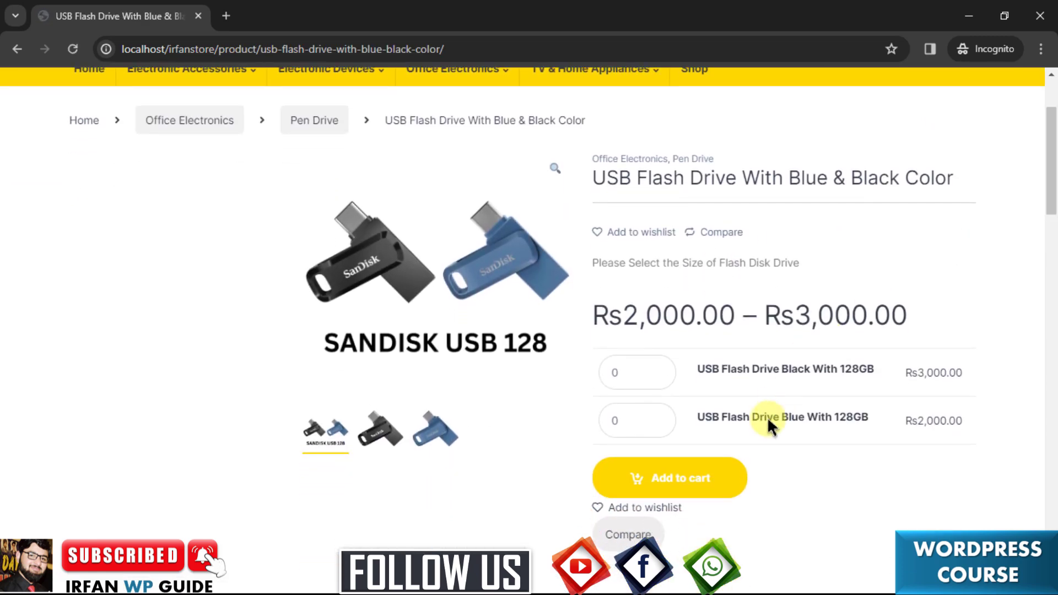
double_click(656, 416)
type("1")
left_click(648, 481)
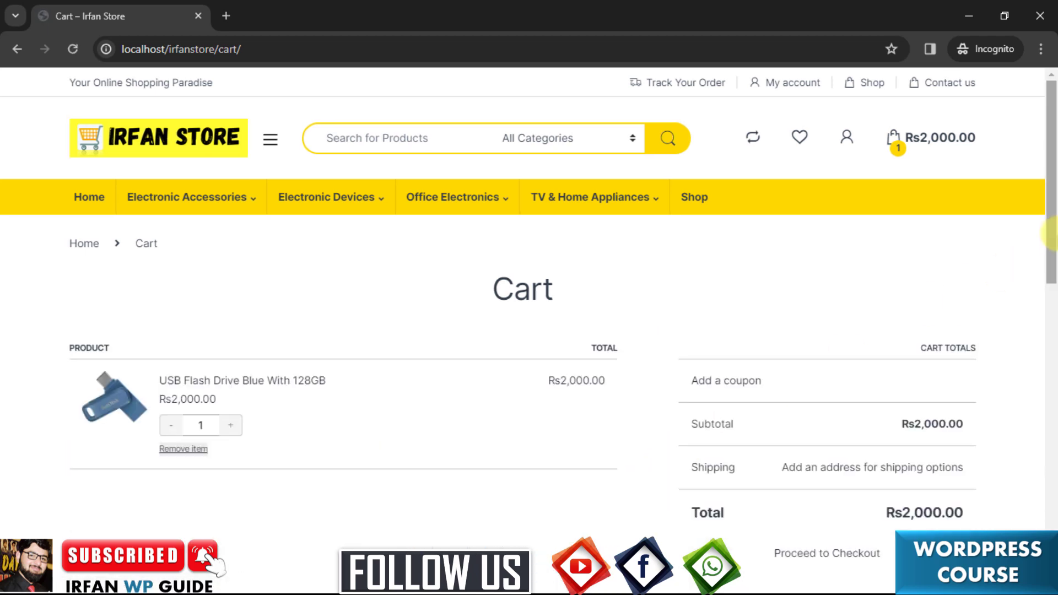
Apply newyear2024 to the flash drive cart, where it is rejected as not applicable.
scroll(1050, 257, "down", 2)
left_click_drag(1052, 256, 1052, 276)
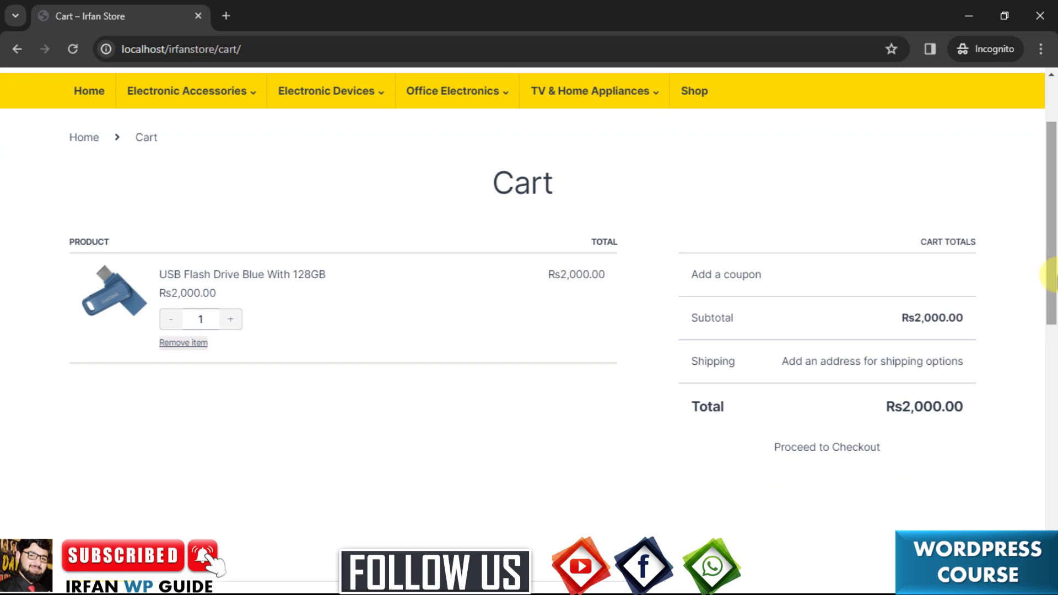
left_click(746, 276)
type("newyear2024")
left_click(919, 292)
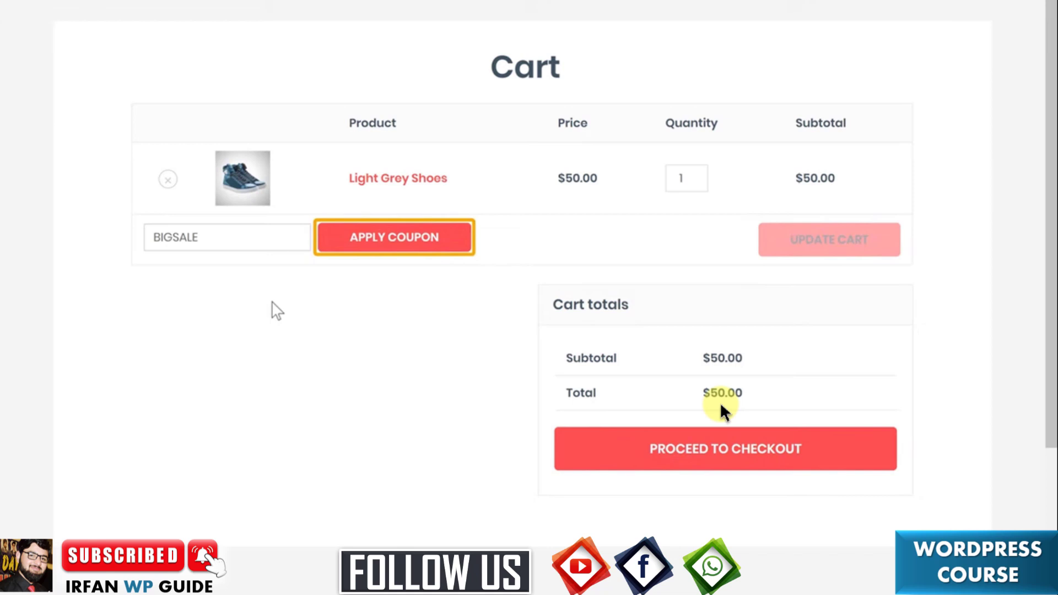
Apply BIGSALE to the $50.00 Light Grey Shoes cart, triggering the $100.00 minimum spend notice.
left_click(375, 245)
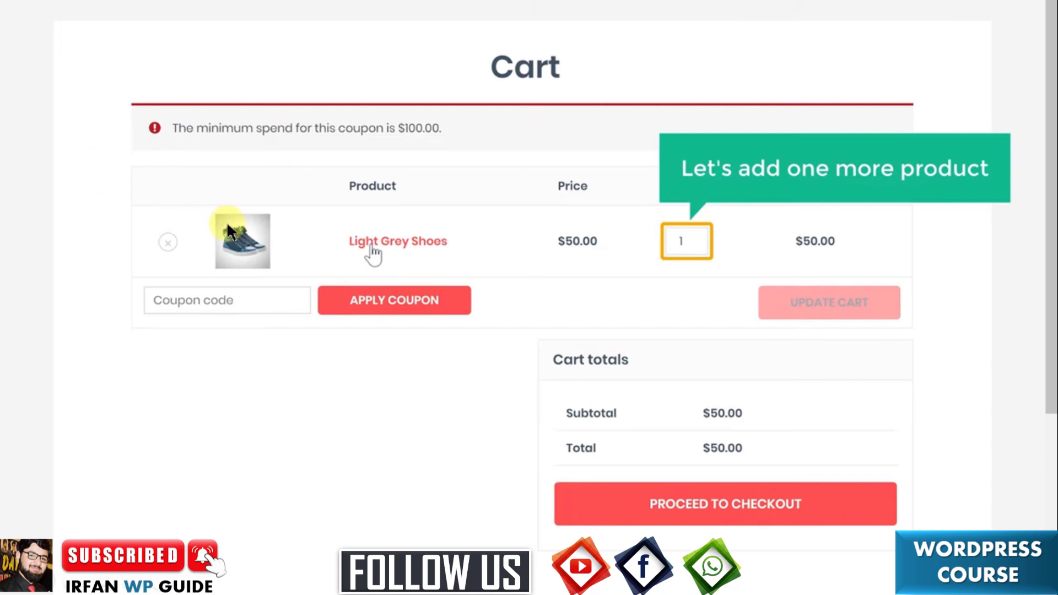
Raise the Light Grey Shoes quantity to 2 and update the cart to $100.00.
left_click(698, 238)
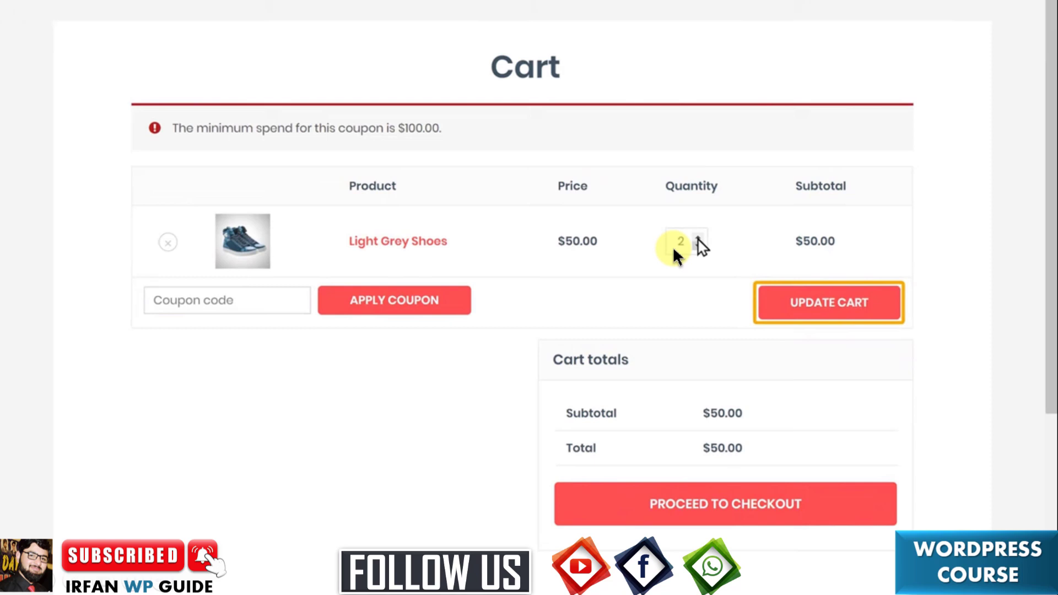
left_click(824, 315)
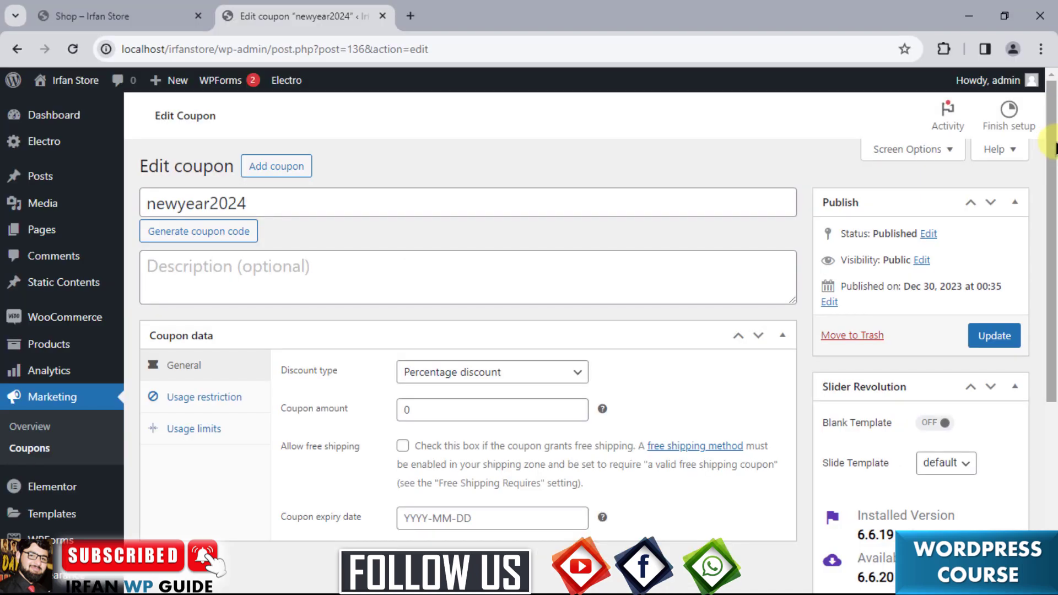
Keep Percentage discount, set the newyear2024 coupon amount to 20, and bring up its usage restrictions.
scroll(264, 318, "down", 1)
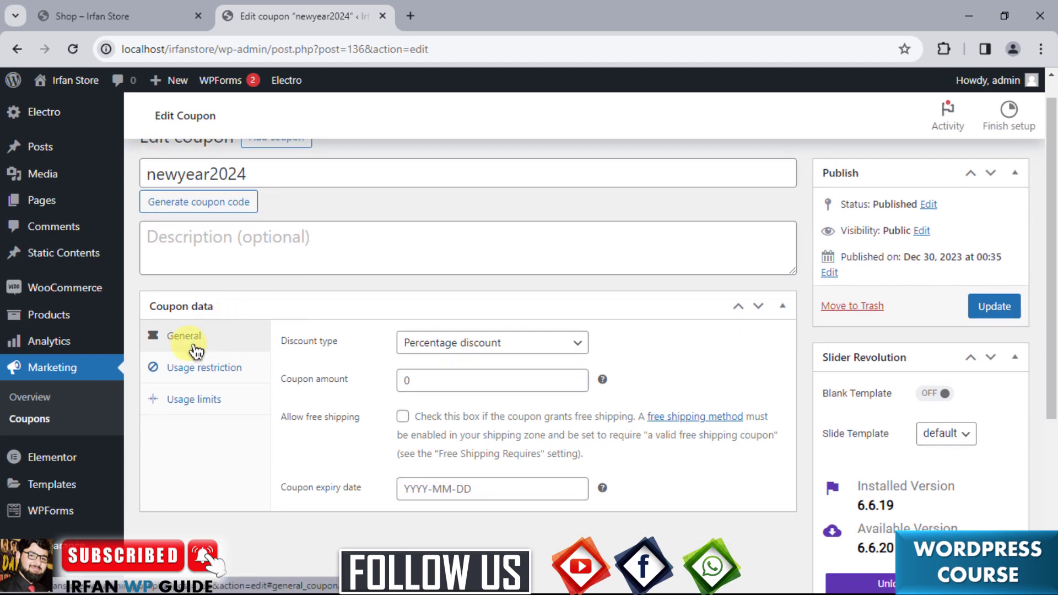
left_click(546, 346)
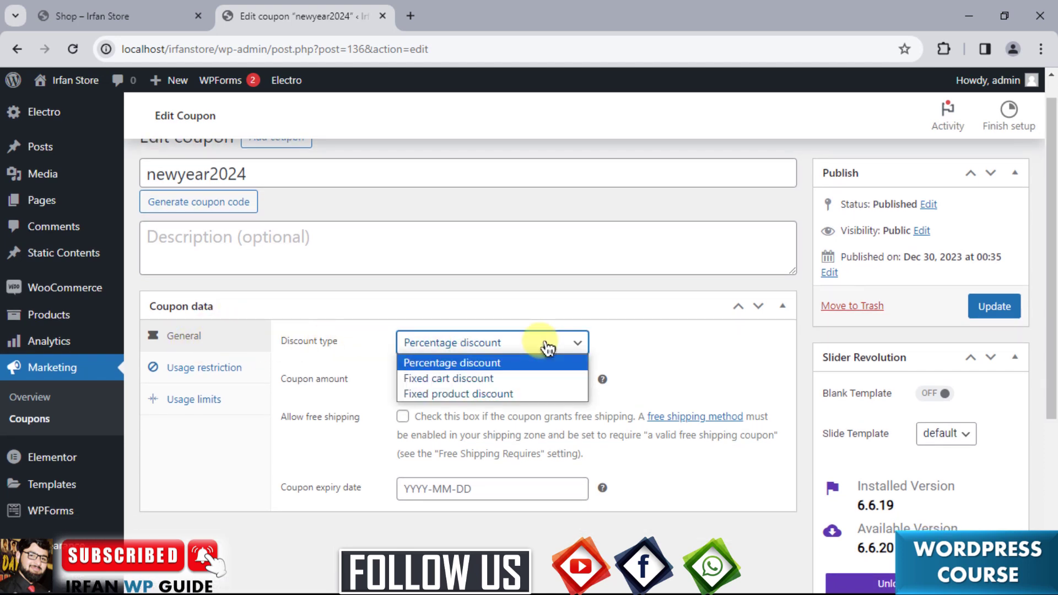
left_click(546, 347)
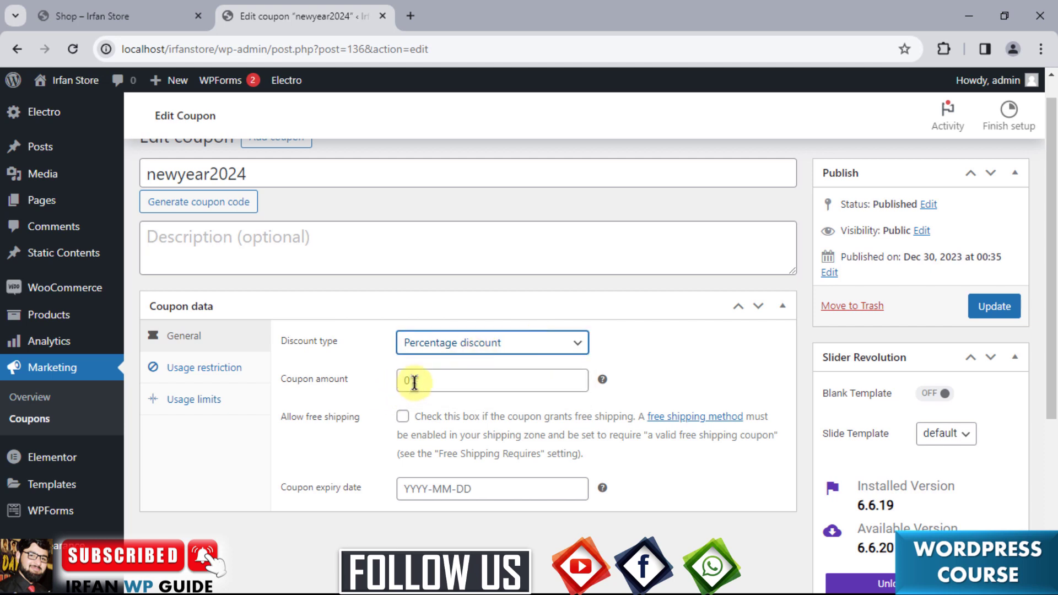
left_click(415, 381)
left_click(490, 422)
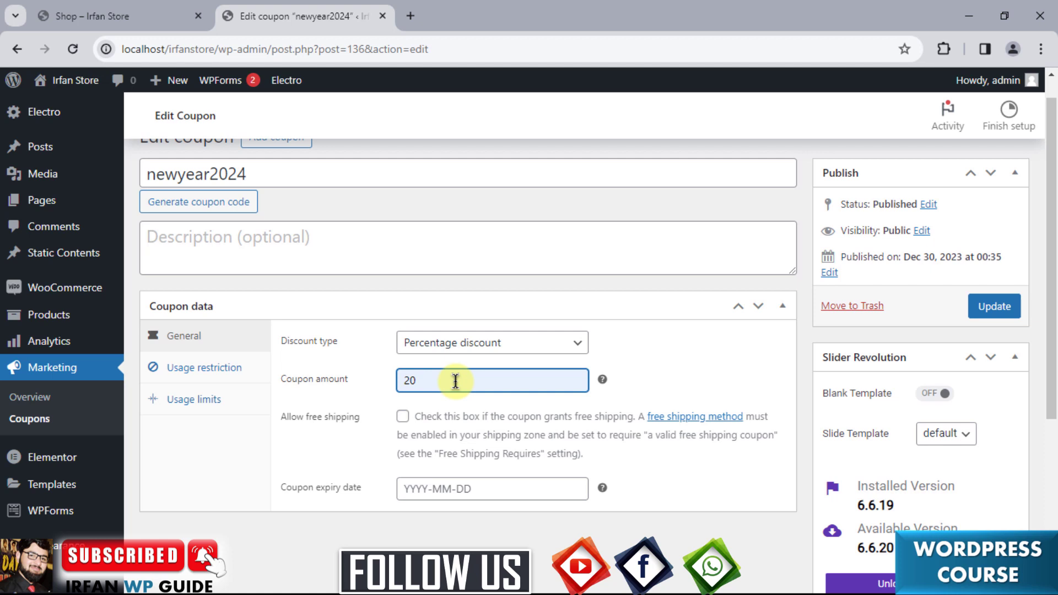
left_click(175, 375)
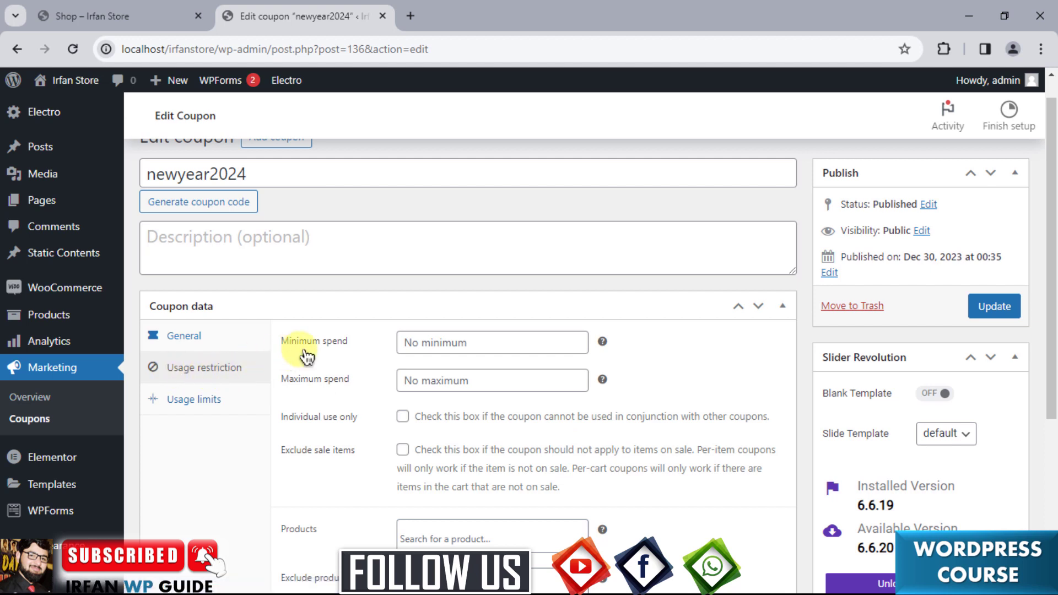
Give newyear2024 a 5000 minimum spend, save it, and return to the private store window.
left_click(411, 340)
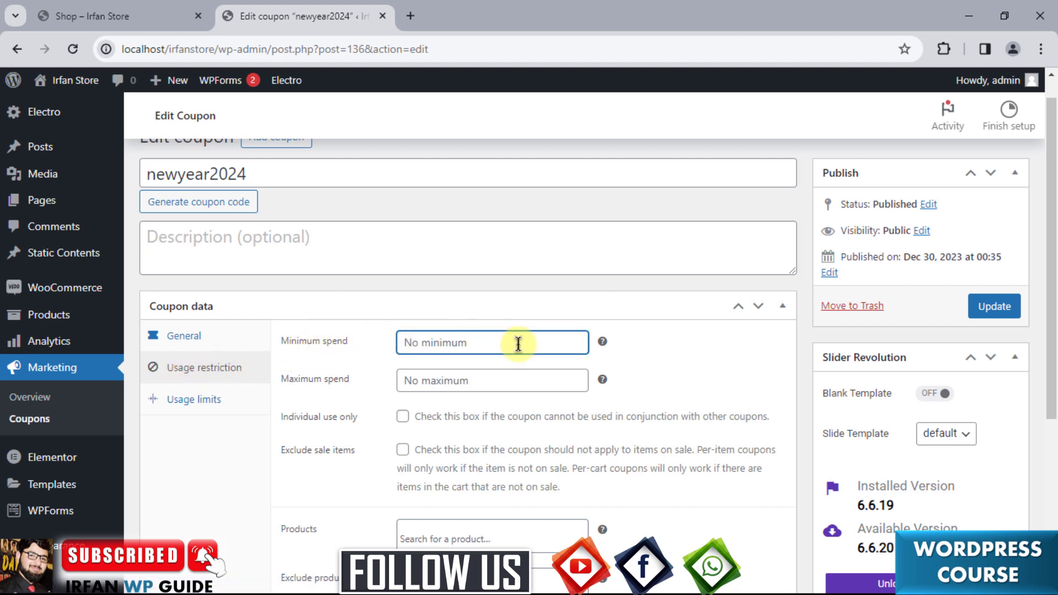
type("5000")
left_click(989, 309)
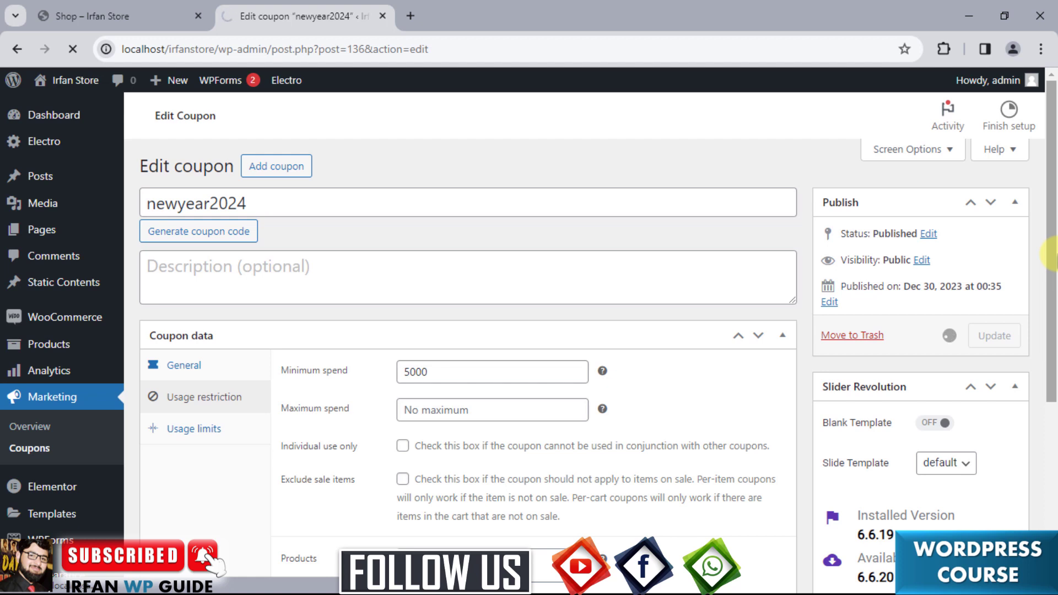
key("alt+Tab")
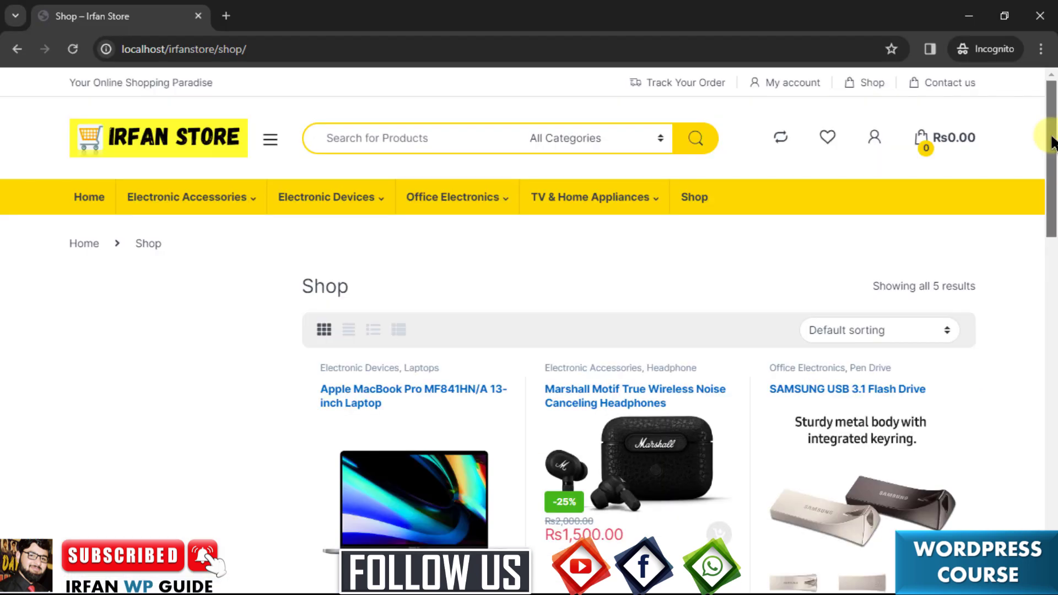
Add one Apple MacBook Pro MF841HN/A 13-inch Laptop to the cart, totalling Rs50,000.00.
left_click_drag(1052, 142, 1052, 174)
left_click(409, 371)
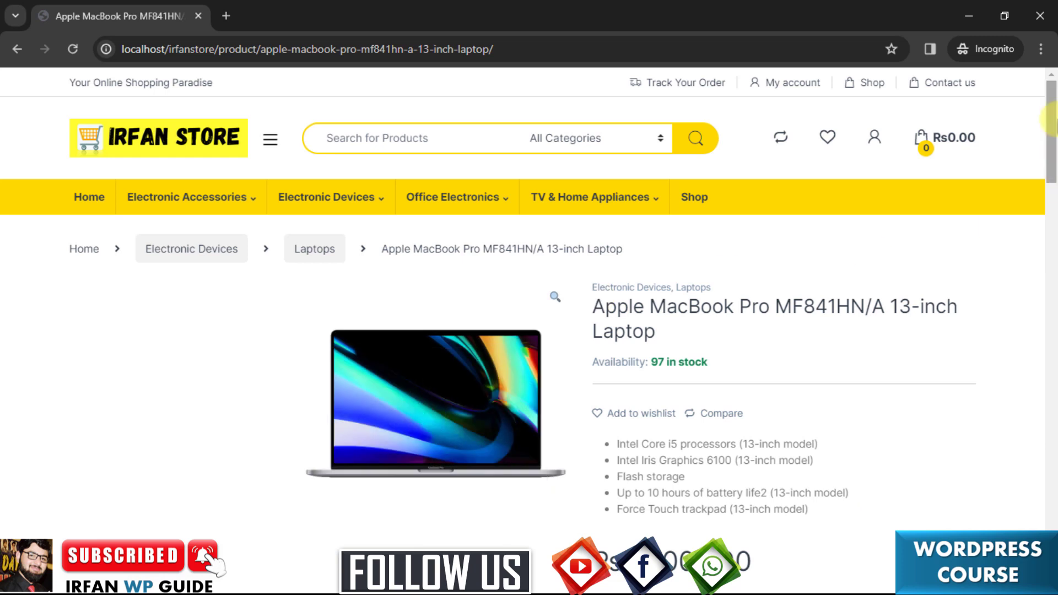
left_click_drag(1051, 138, 1051, 185)
left_click(774, 372)
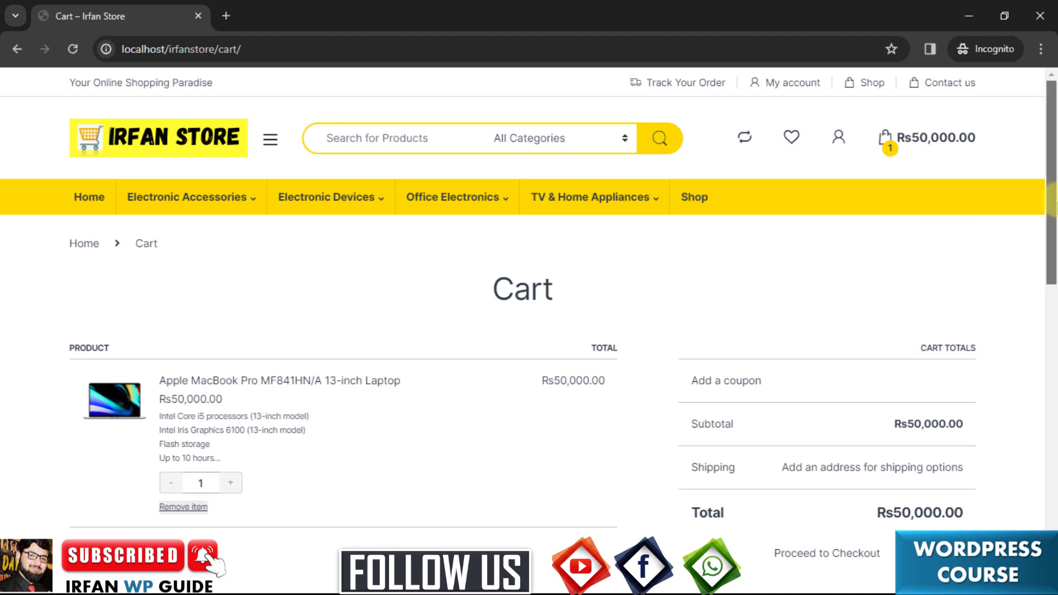
left_click_drag(1052, 201, 1051, 231)
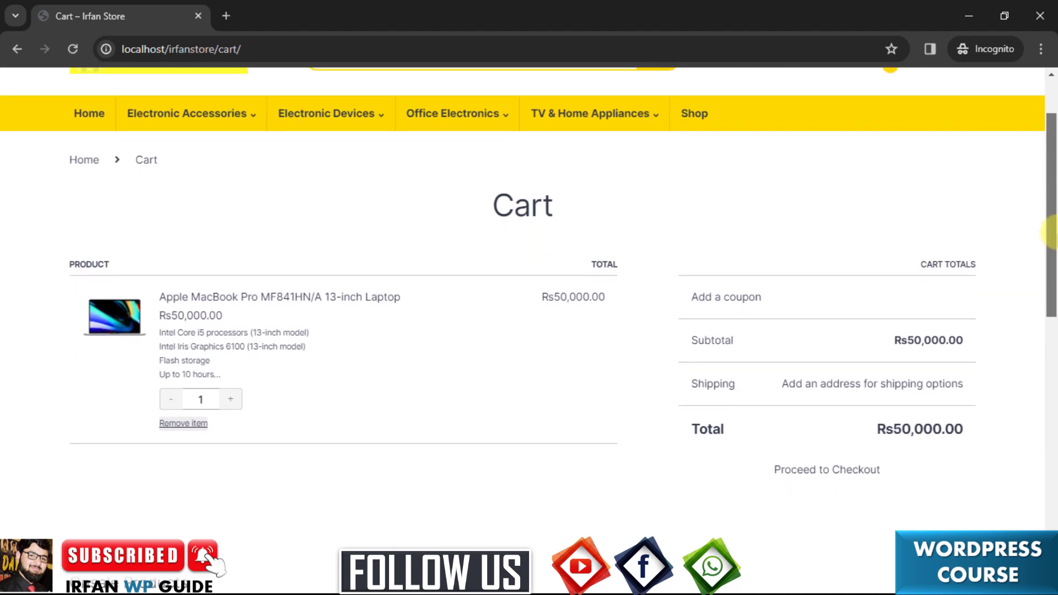
Apply coupon code newyear2024 to the MacBook cart, bringing the total to Rs40,000.00.
left_click(746, 303)
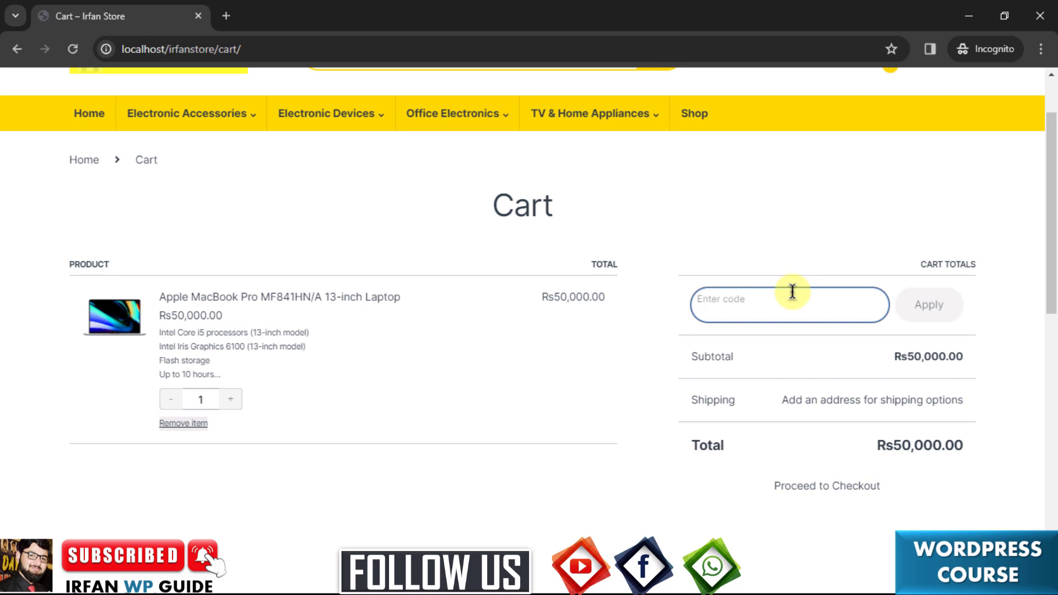
type("newyear2024")
left_click(921, 315)
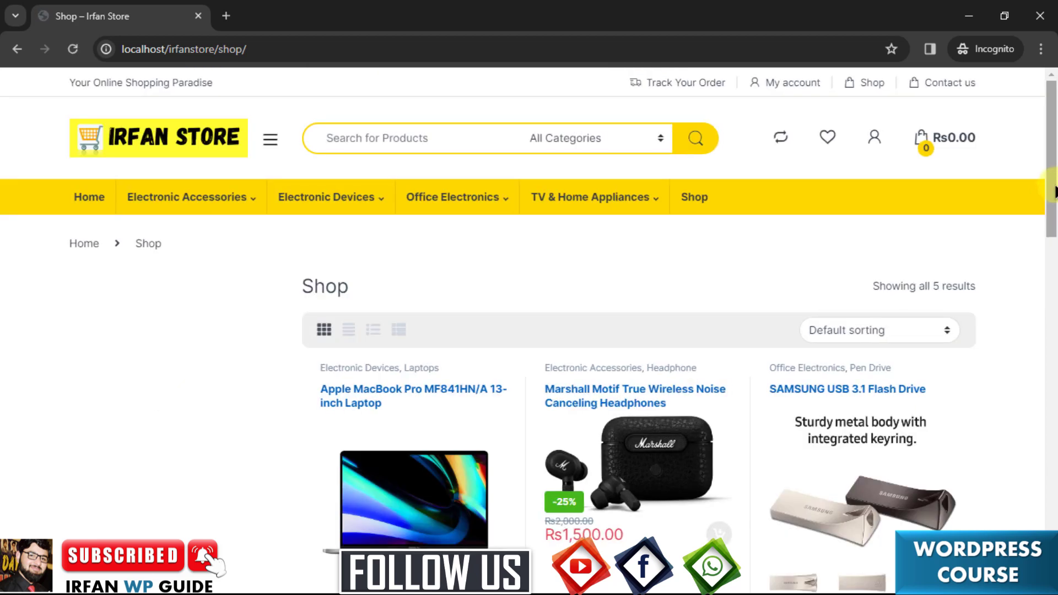
Add the Rs1,500.00 Marshall Motif True Wireless Noise Canceling Headphones to the cart.
left_click_drag(1054, 196, 1052, 231)
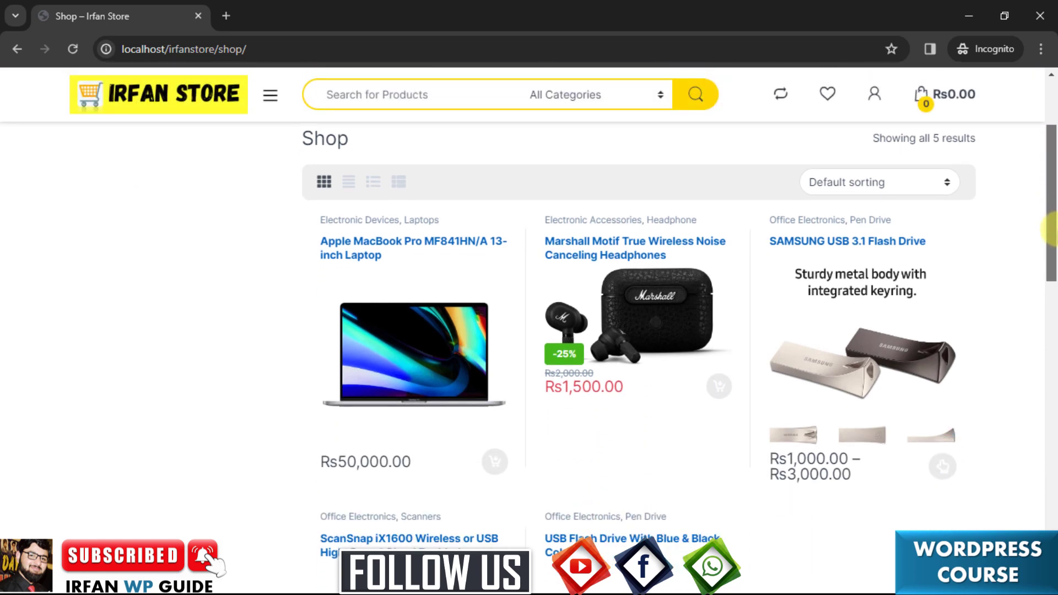
mouse_move(1050, 229)
left_mouse_down()
mouse_move(1050, 327)
mouse_move(1050, 246)
left_mouse_up()
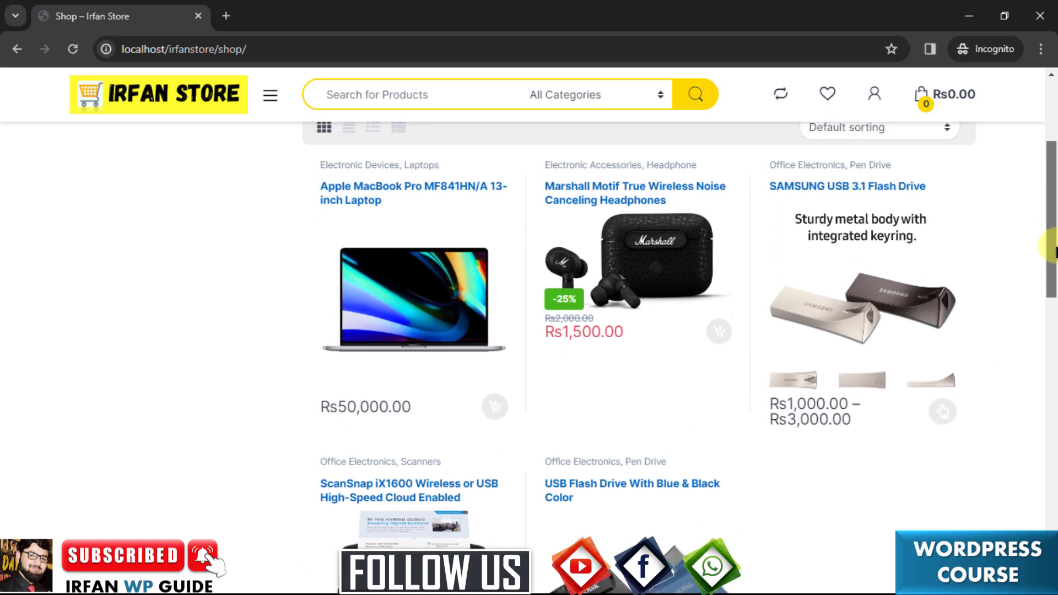
left_click(650, 260)
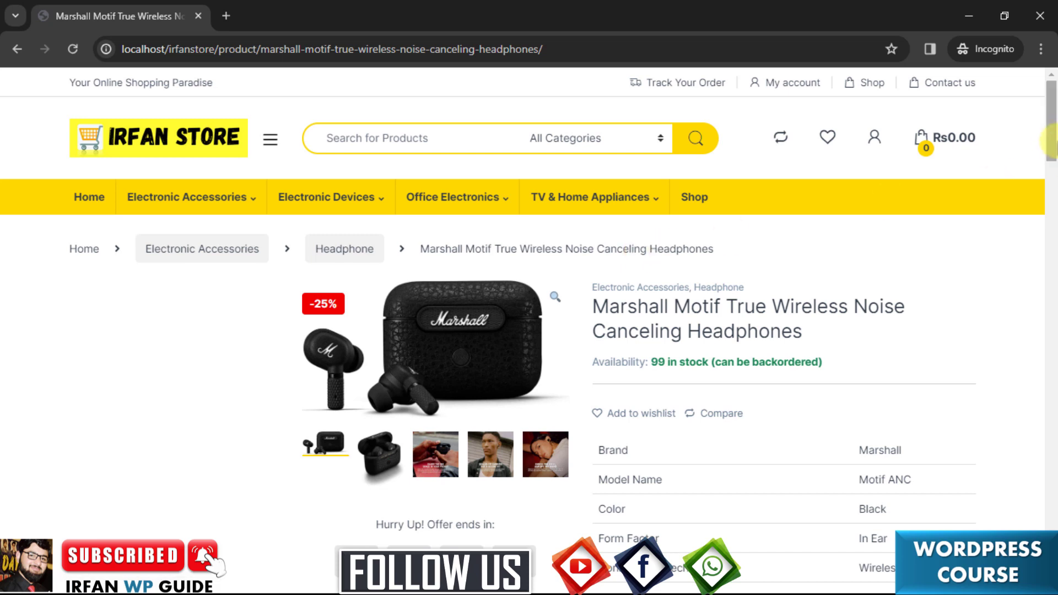
scroll(662, 259, "down", 5)
left_click(683, 357)
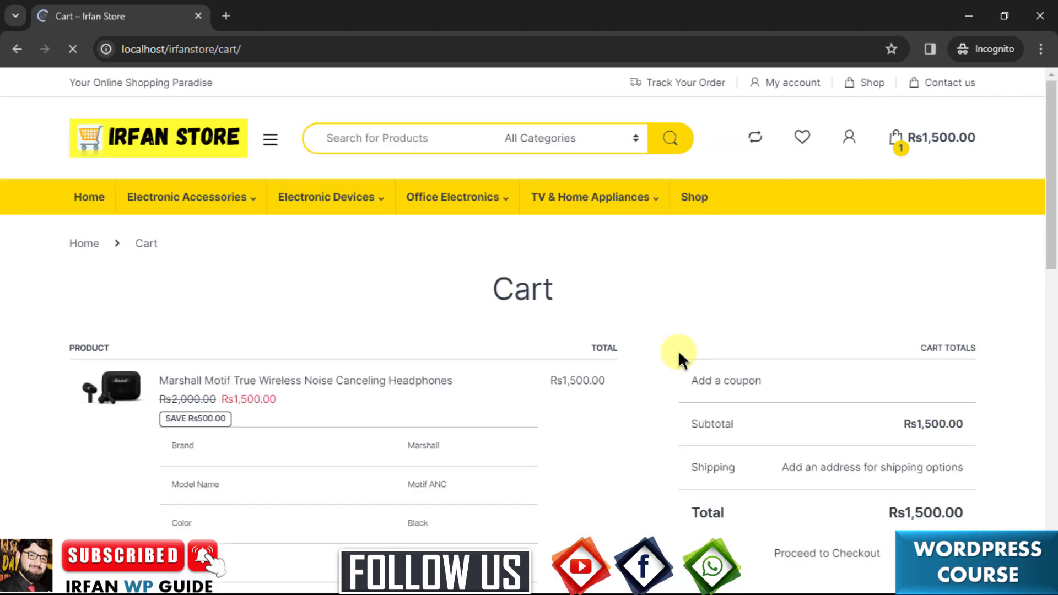
Submit coupon code newyear2024 on the Rs1,500.00 headphones cart.
scroll(1042, 237, "down", 2)
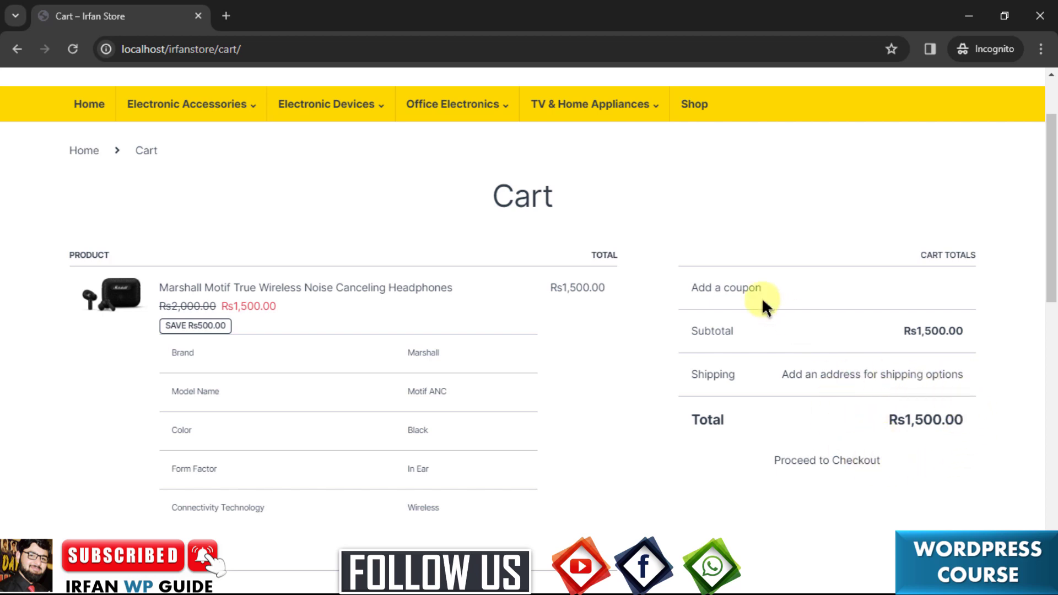
left_click(739, 290)
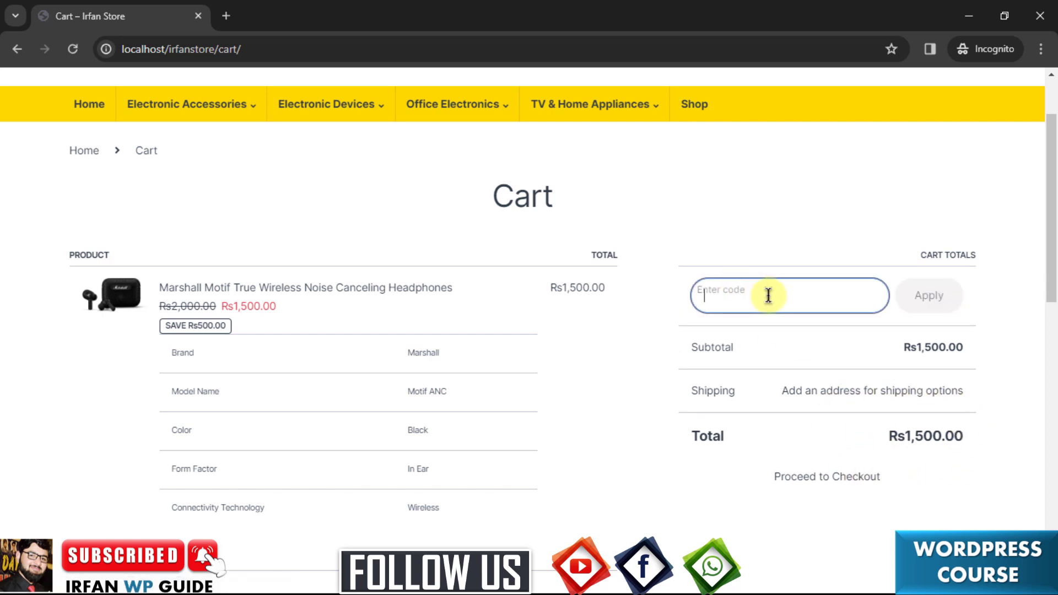
type("newyear2024")
key("Return")
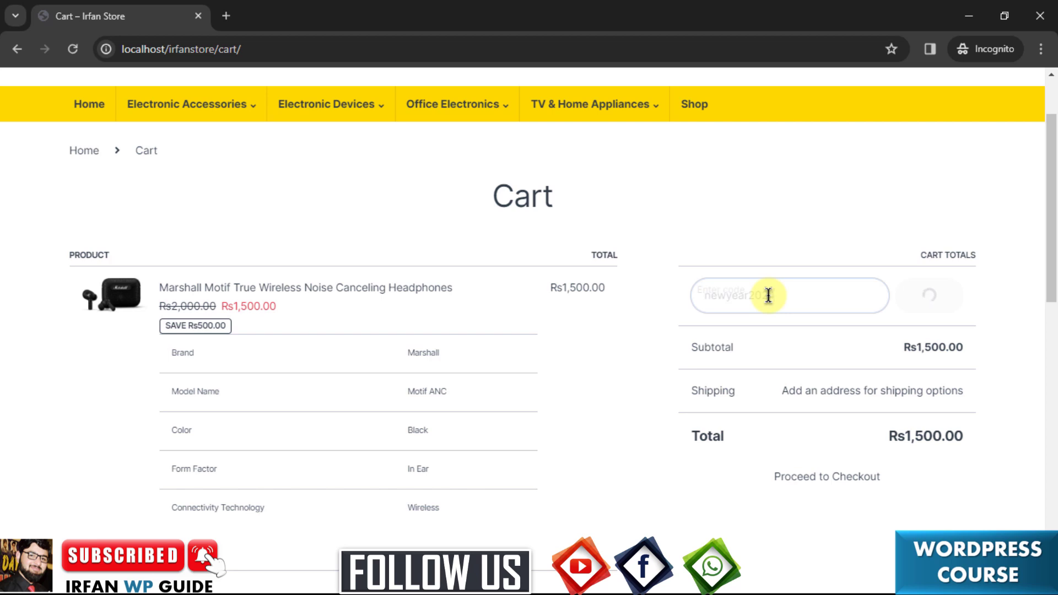
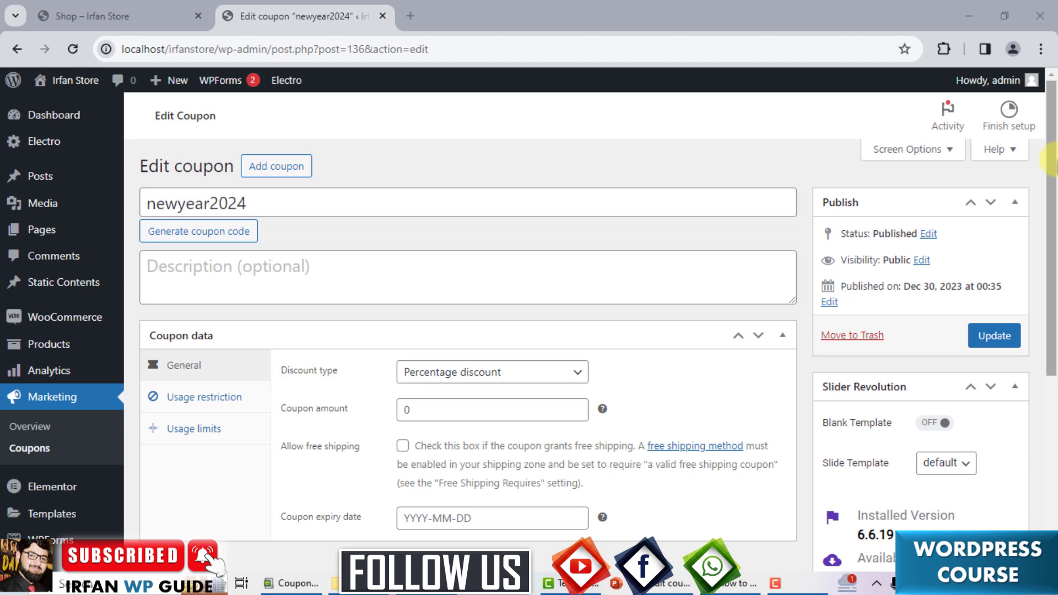
Enter 50 as the newyear2024 coupon's percentage discount amount.
left_click_drag(1050, 160, 1051, 181)
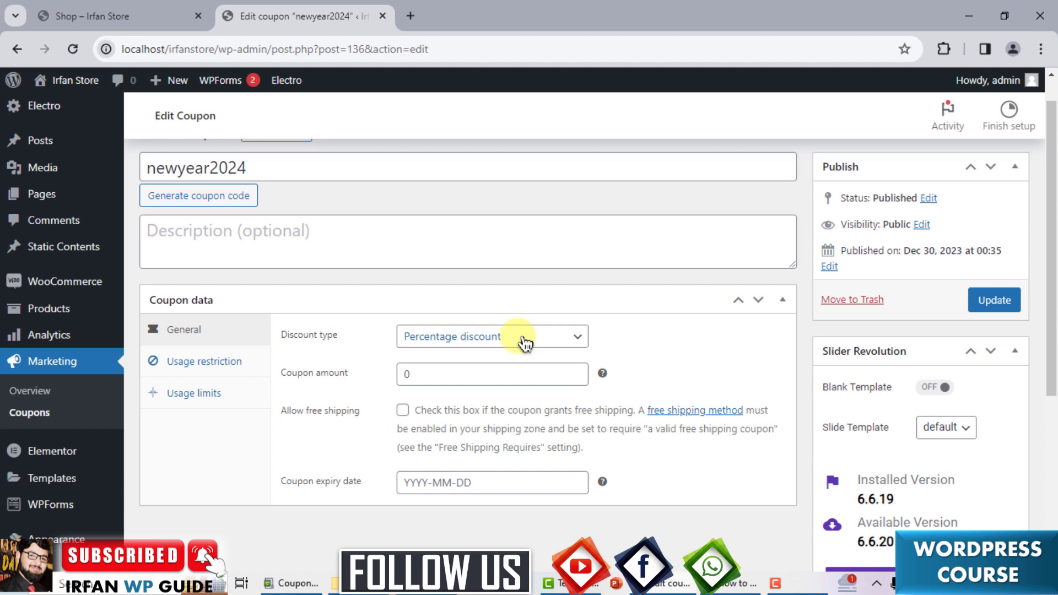
left_click(405, 374)
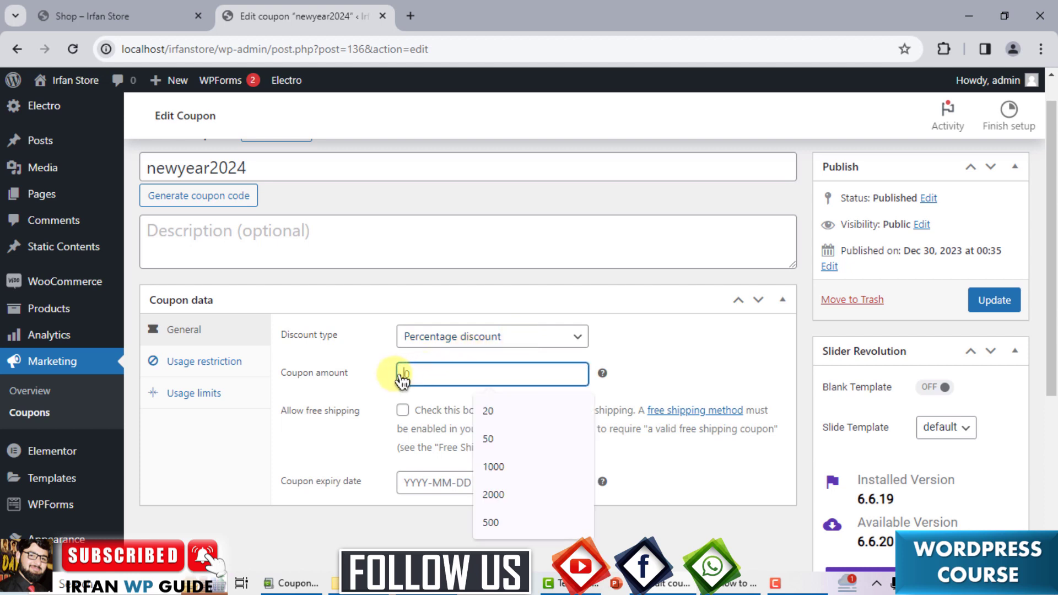
type("50")
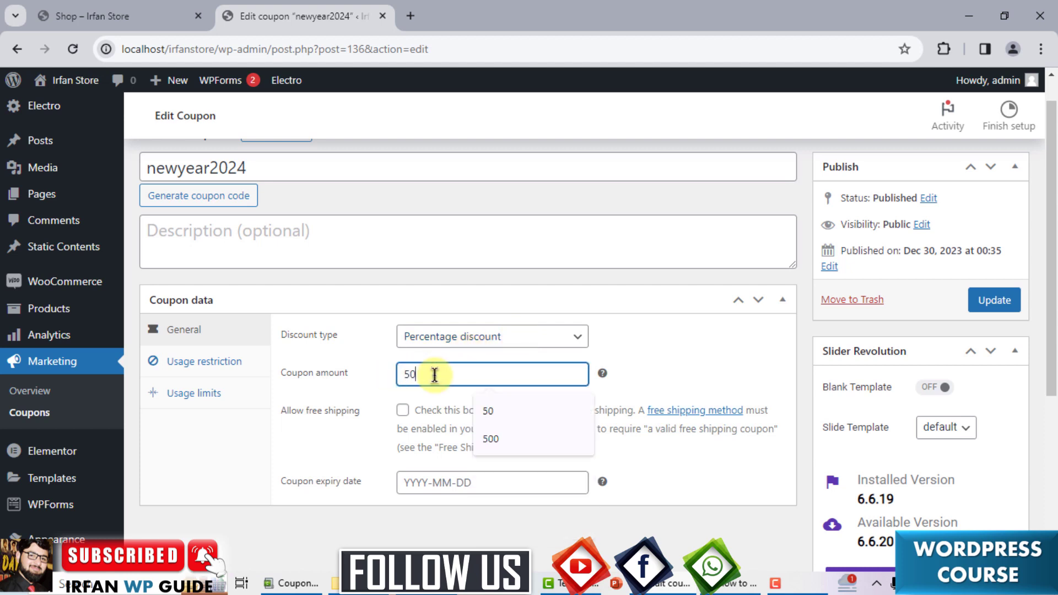
left_click(348, 385)
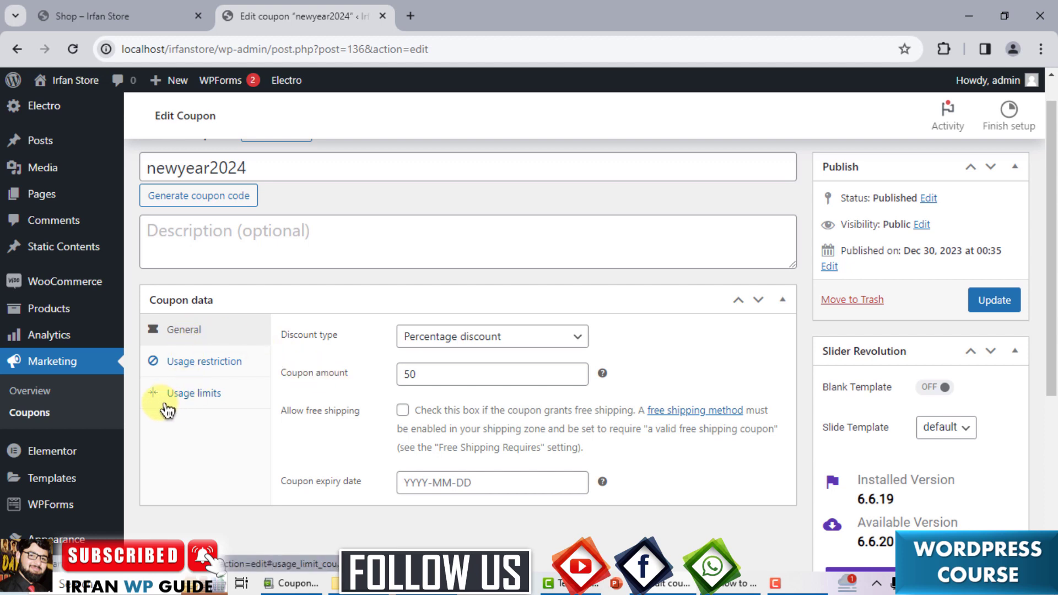
Limit newyear2024 to 1 use per user, update the coupon, and switch to the incognito Shop window.
left_click(188, 408)
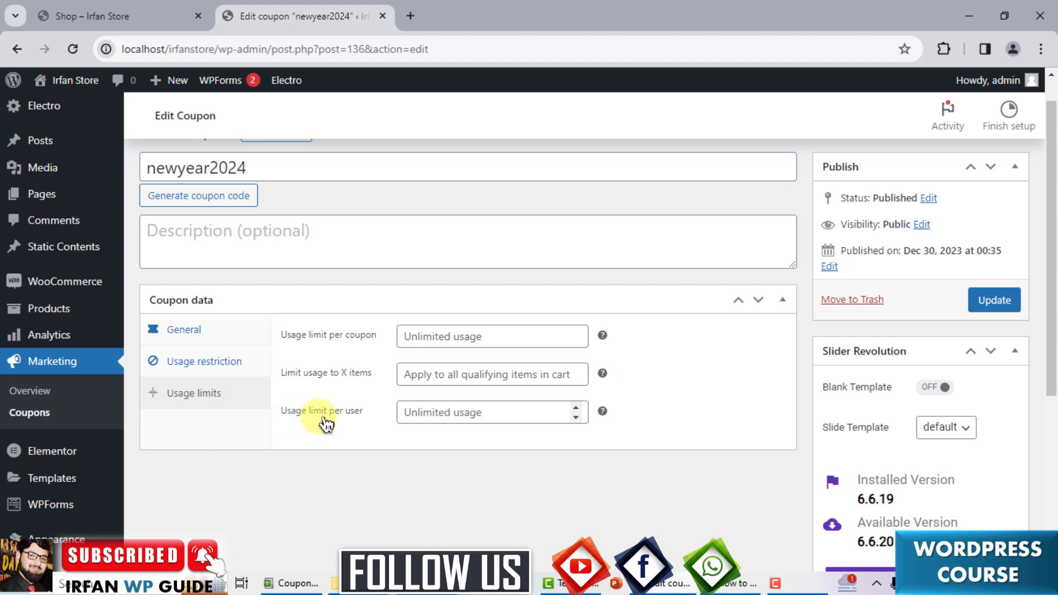
left_click(434, 415)
type("1")
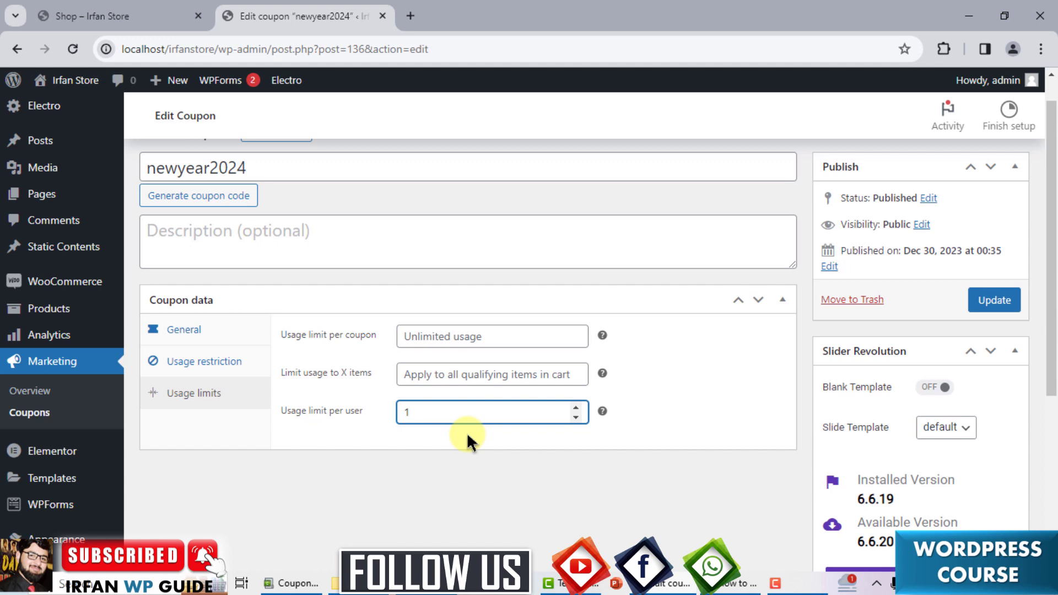
left_click(995, 300)
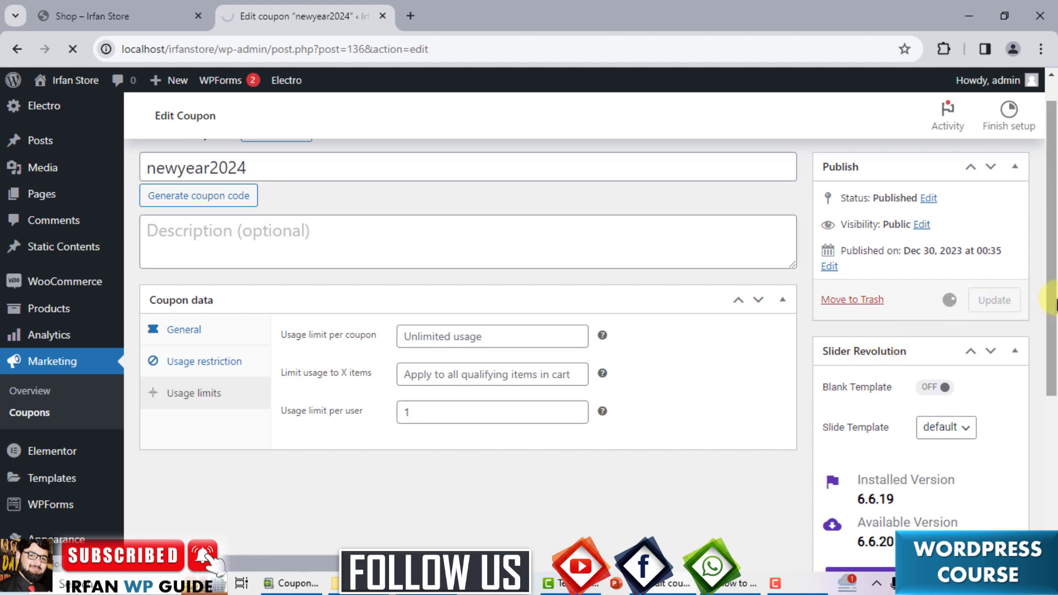
left_click_drag(1052, 300, 1053, 259)
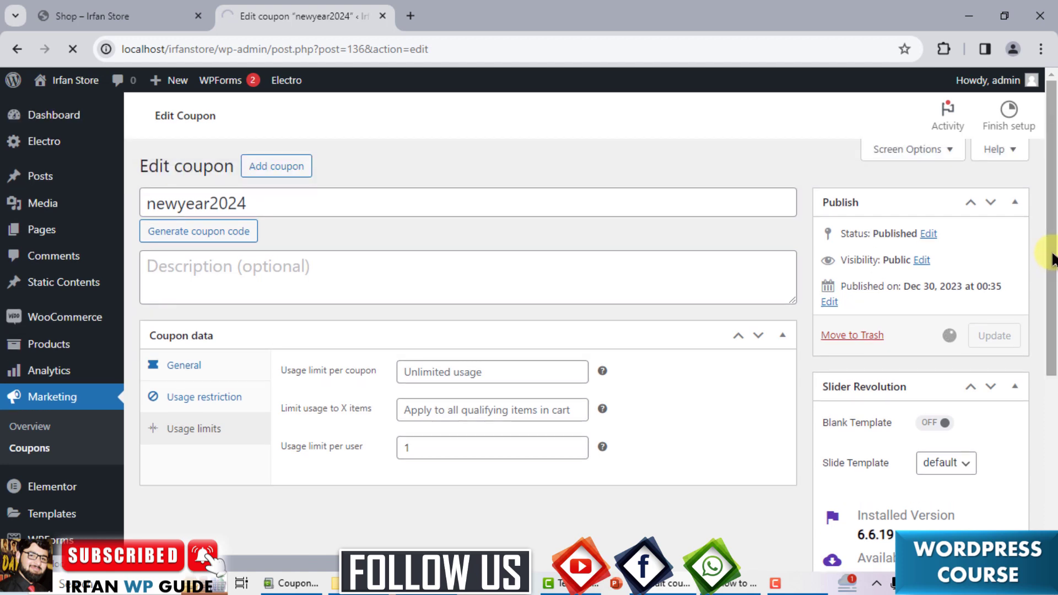
key("alt+Tab")
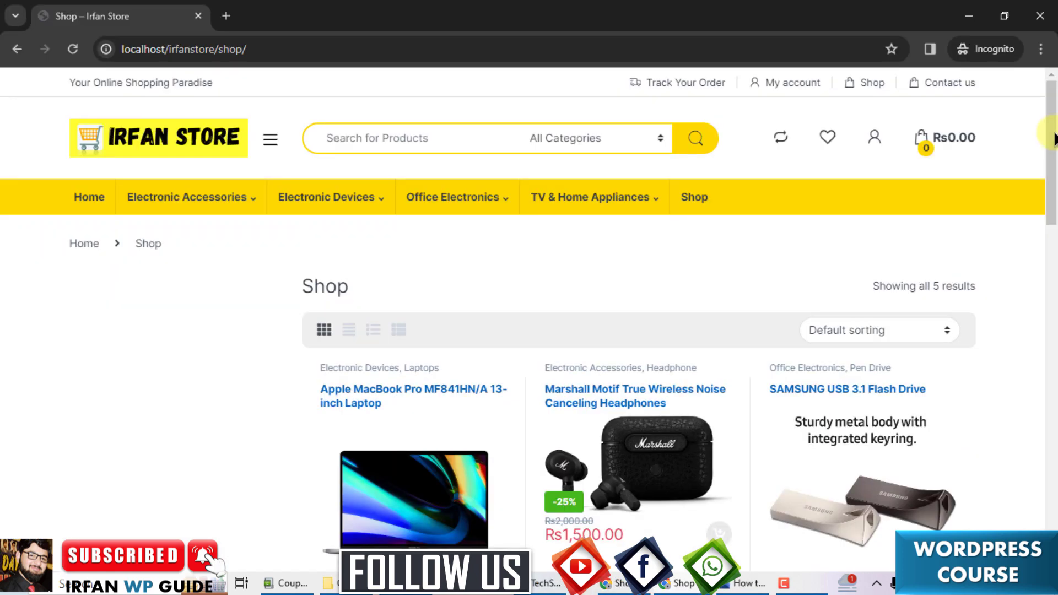
Add the Apple MacBook Pro 13-inch laptop to the cart, showing a Rs50,000.00 total.
left_click_drag(1054, 139, 1052, 208)
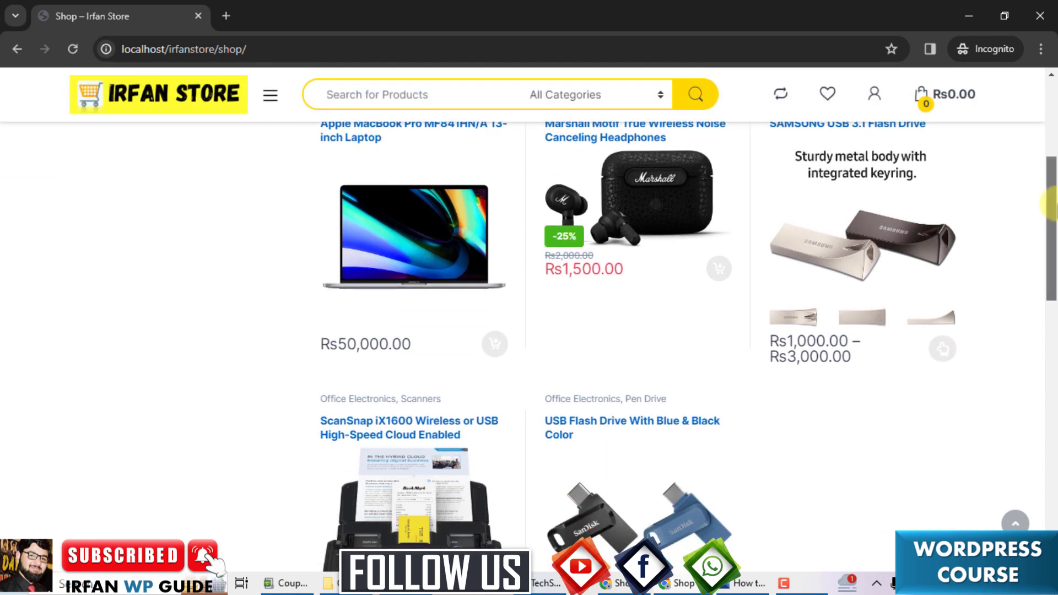
scroll(465, 318, "up", 1)
left_click(418, 300)
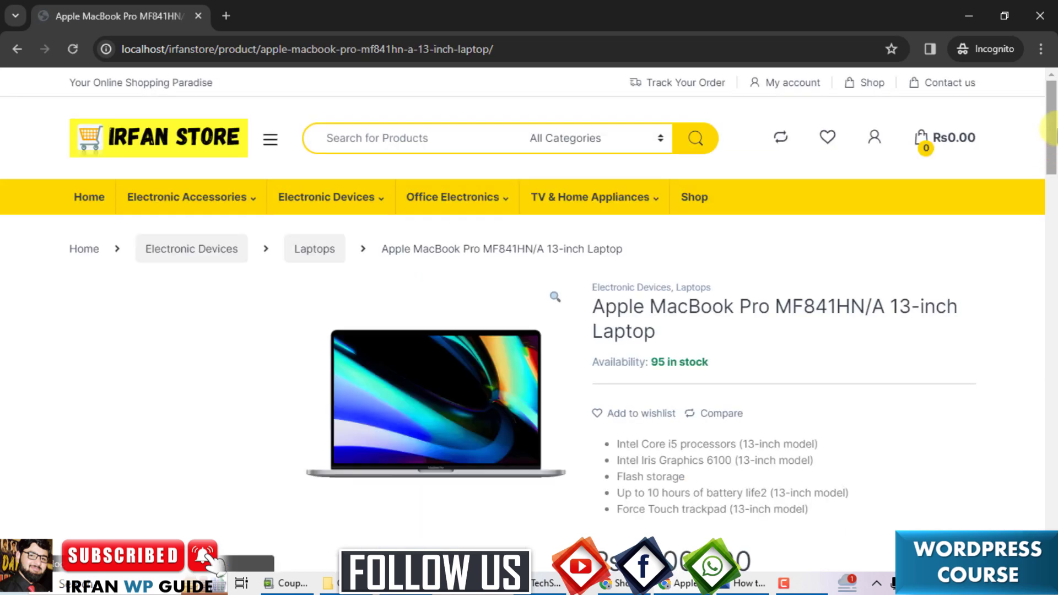
scroll(772, 292, "down", 4)
left_click(780, 382)
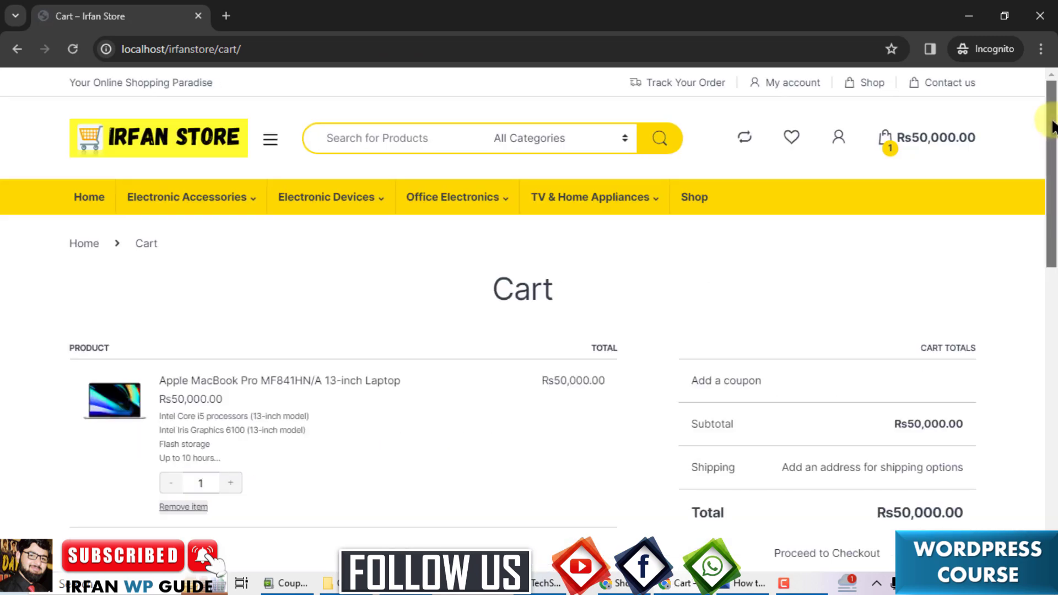
left_click_drag(1053, 125, 1053, 157)
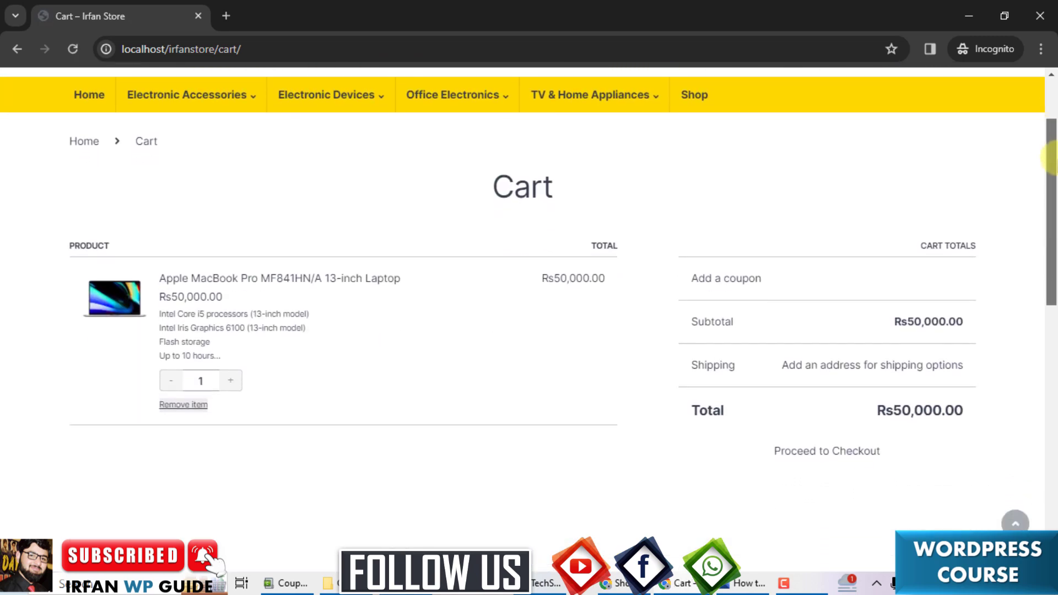
Paste newyear2024 into the cart's coupon field and apply it, cutting Rs25,000.00 off.
left_click(732, 280)
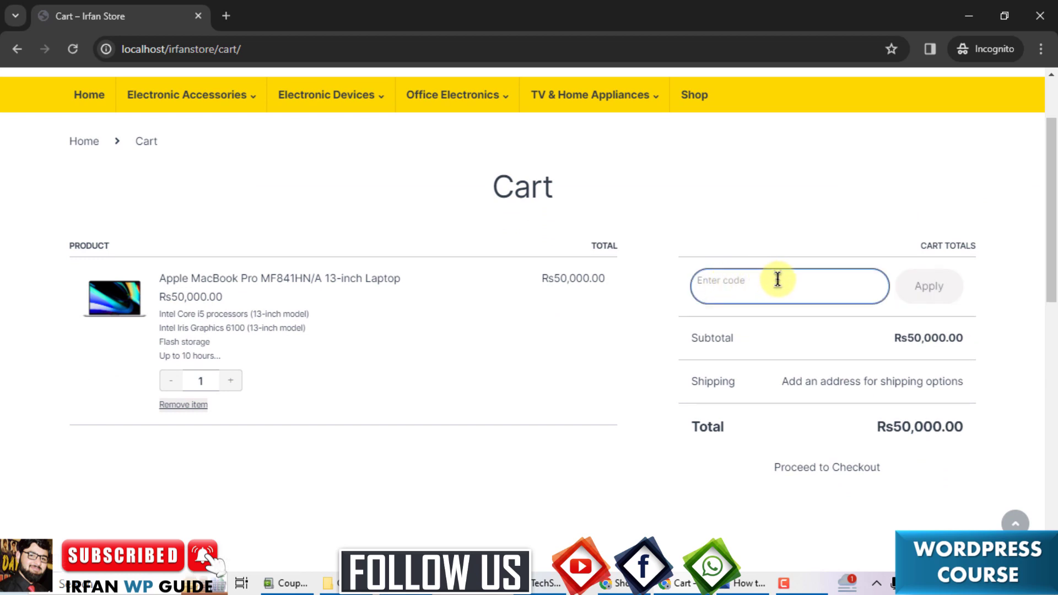
type("newyear2024")
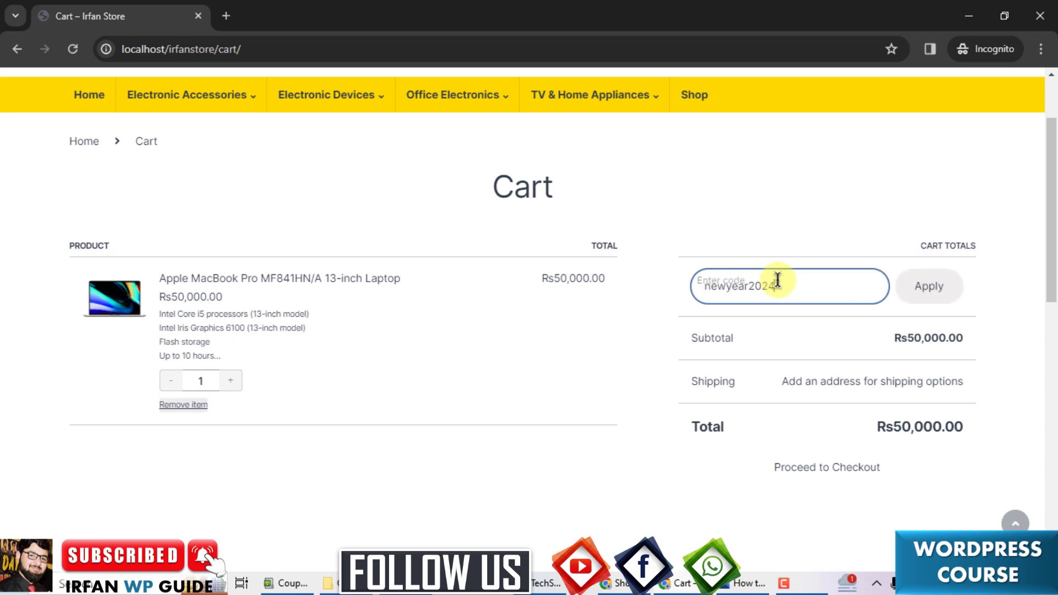
left_click(926, 287)
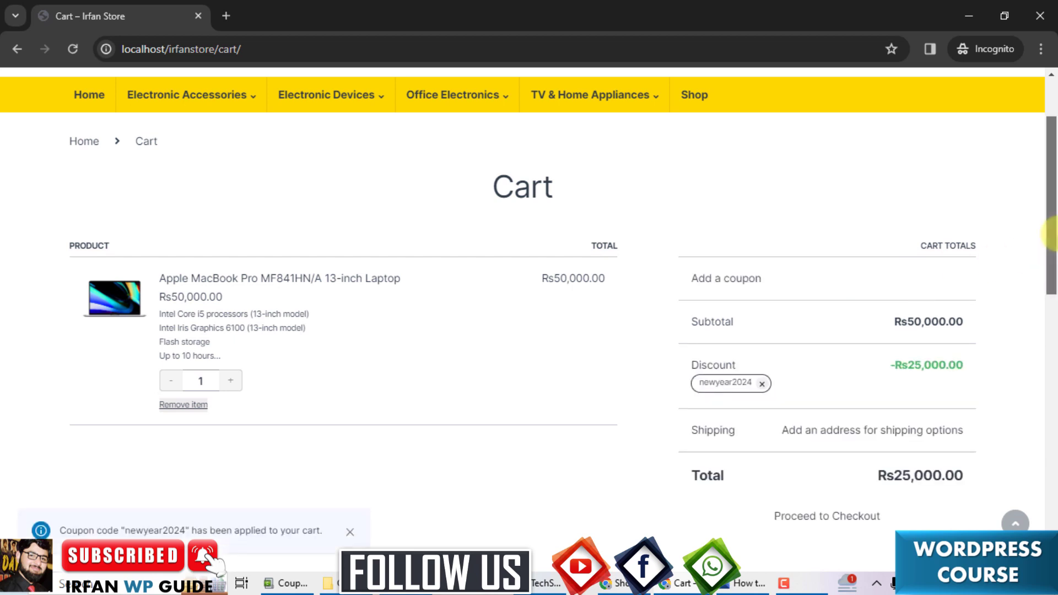
left_click_drag(1051, 232, 1052, 242)
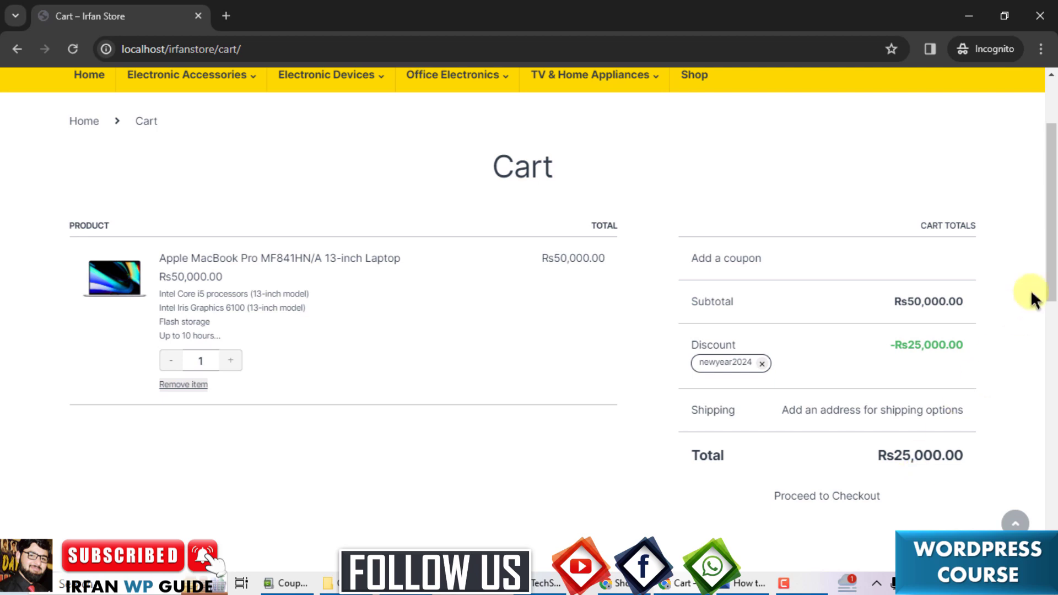
mouse_move(1046, 259)
left_mouse_down()
mouse_move(1051, 225)
mouse_move(1051, 270)
left_mouse_up()
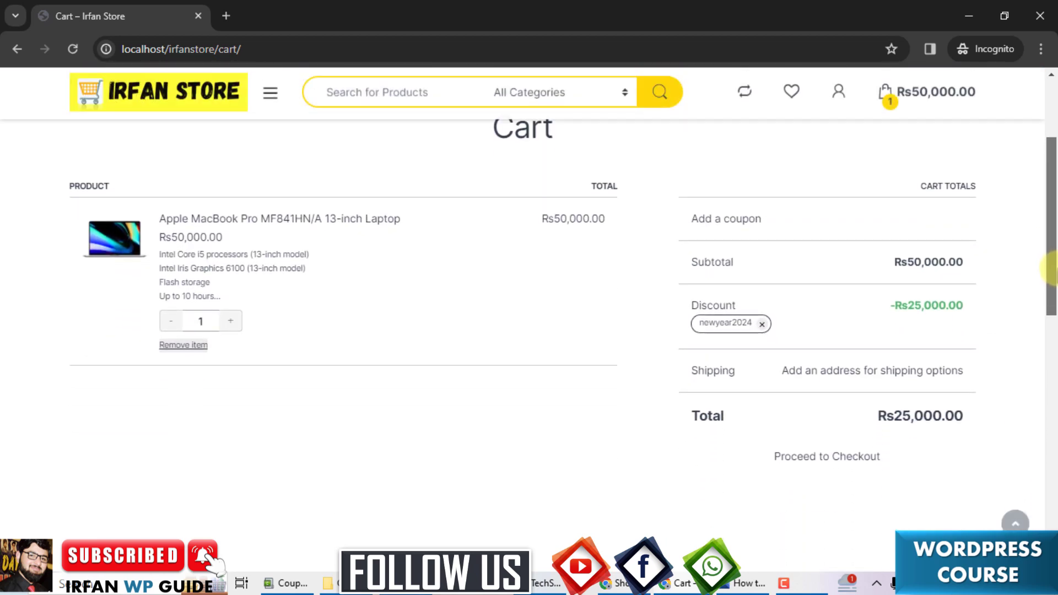
Proceed to checkout with the Rs25,000.00 discounted cart and look over the form.
left_click(811, 465)
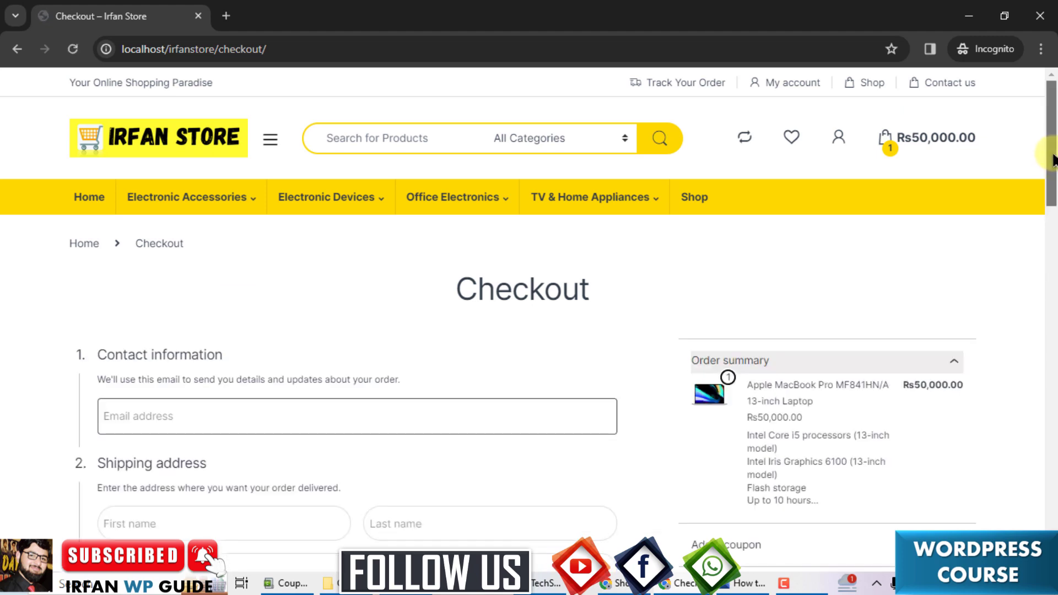
scroll(1052, 162, "down", 4)
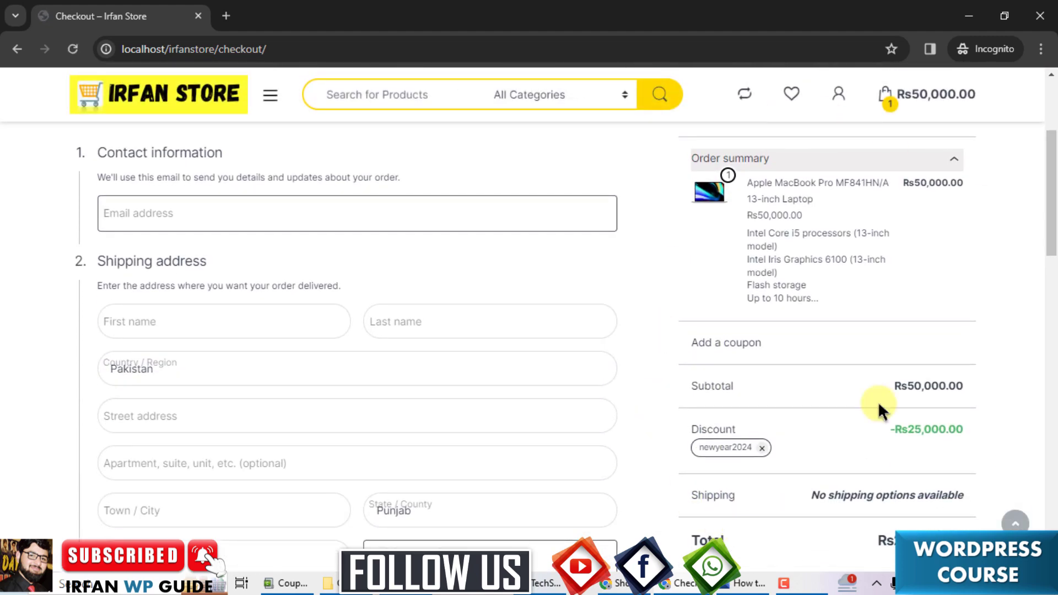
scroll(1050, 241, "down", 2)
scroll(1050, 241, "up", 4)
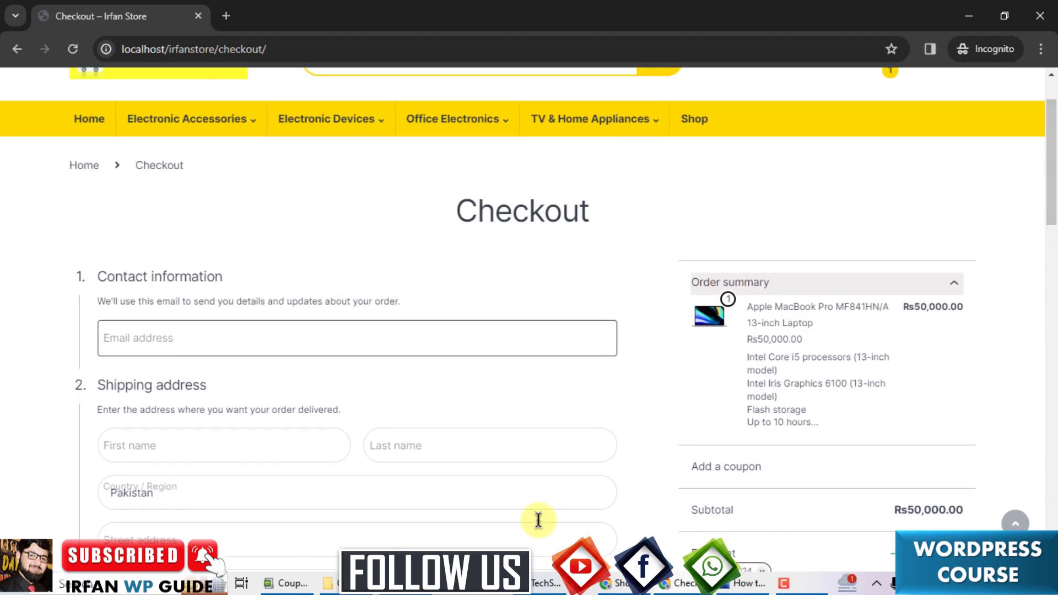
scroll(1052, 187, "down", 2)
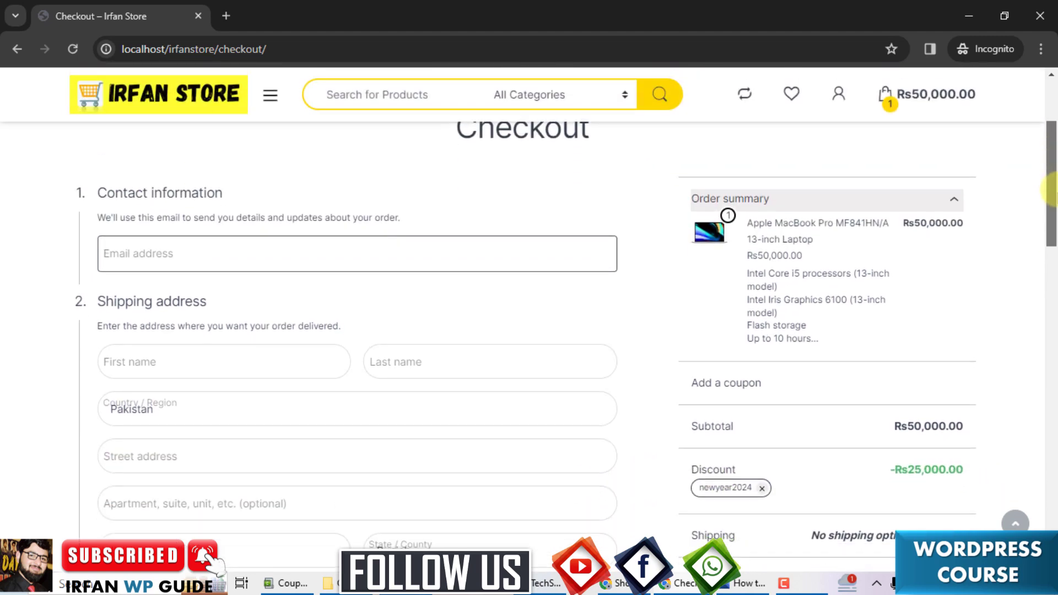
left_click_drag(1051, 188, 1052, 333)
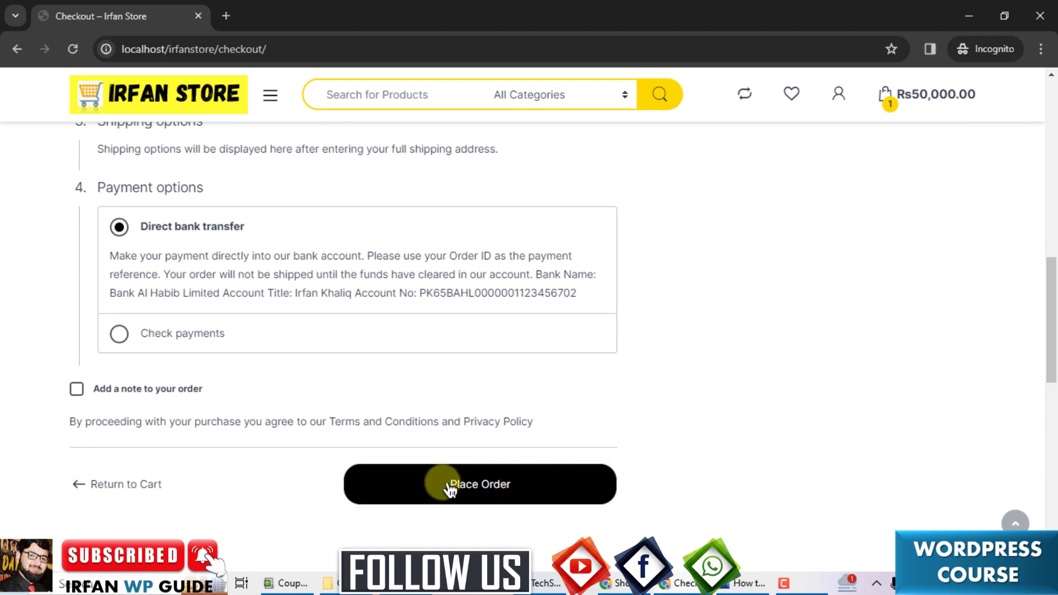
left_click_drag(1050, 364, 1050, 229)
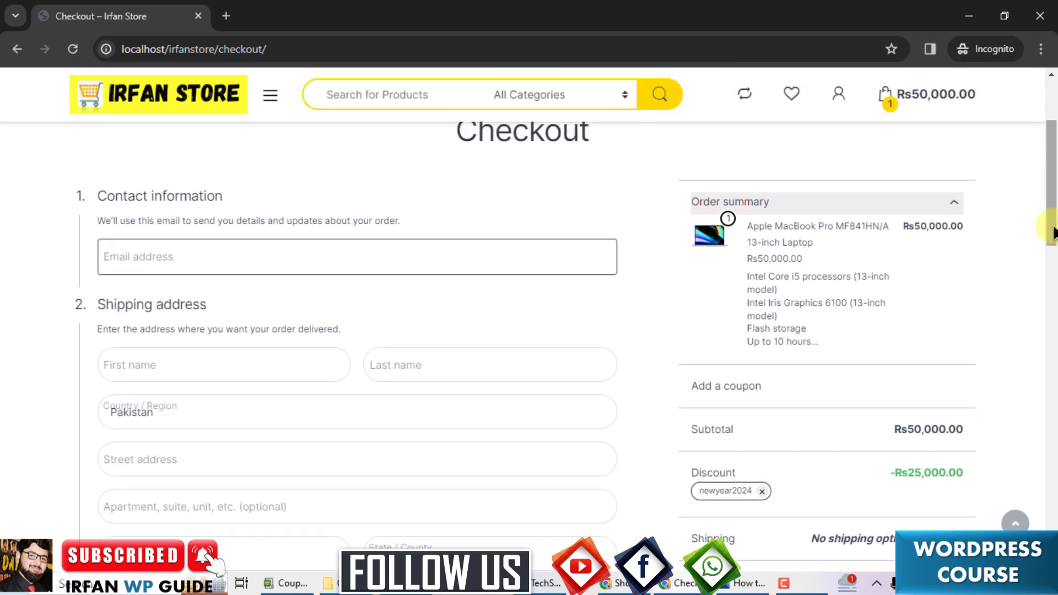
Fill in the customer's contact e-mail, first name and last name.
left_click(551, 259)
left_click(308, 358)
left_click(503, 364)
Fill the shipping address from suggestions with state Punjab, and enter the customer's phone number.
left_click(220, 459)
left_click(213, 504)
scroll(220, 386, "down", 3)
left_click(220, 347)
left_click(220, 386)
left_click(491, 348)
left_click(425, 517)
left_click(491, 394)
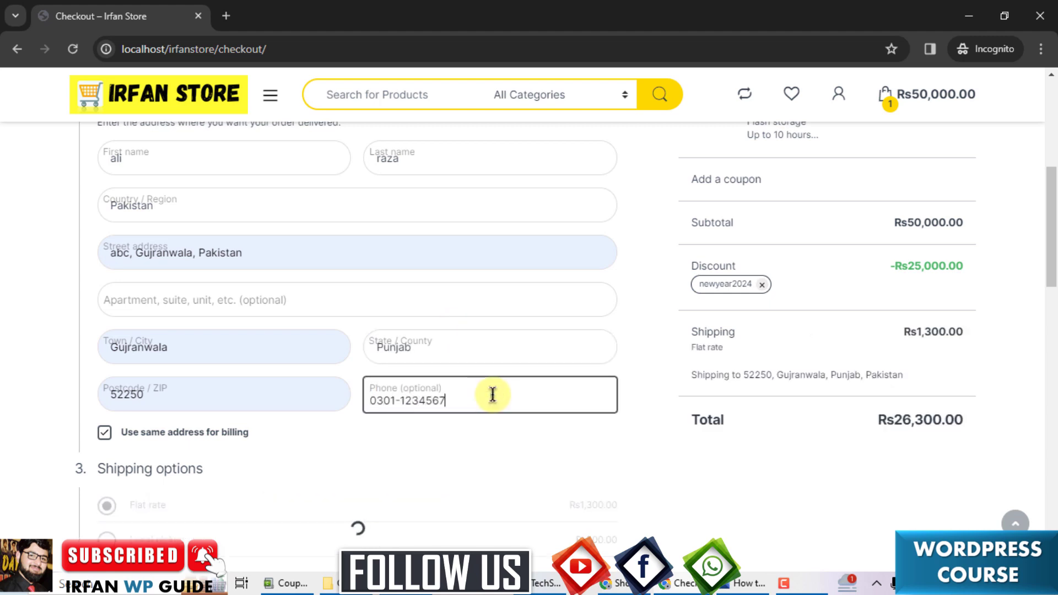
left_click(643, 413)
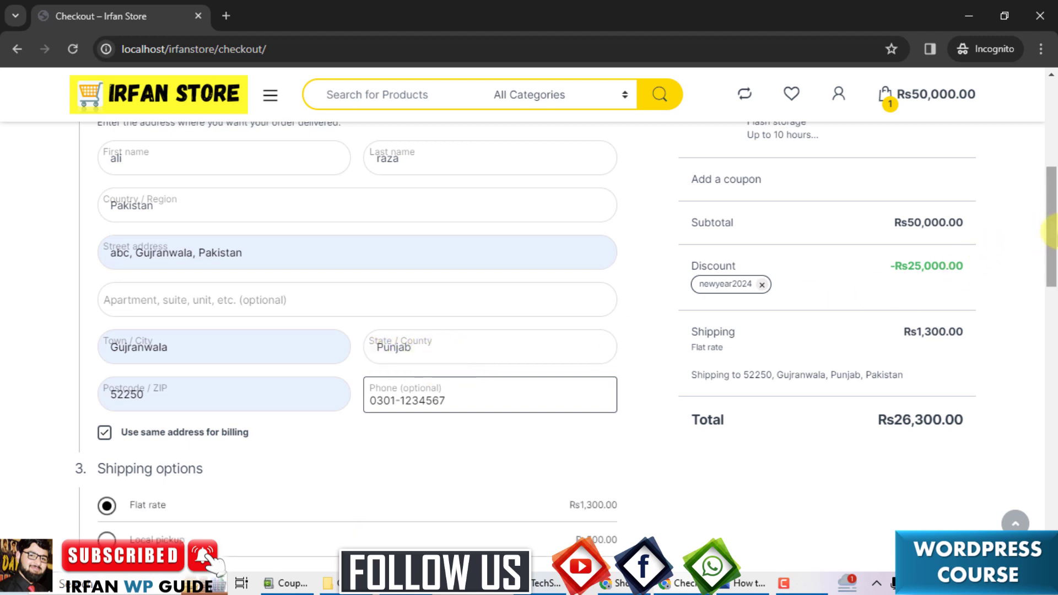
scroll(1050, 231, "up", 2)
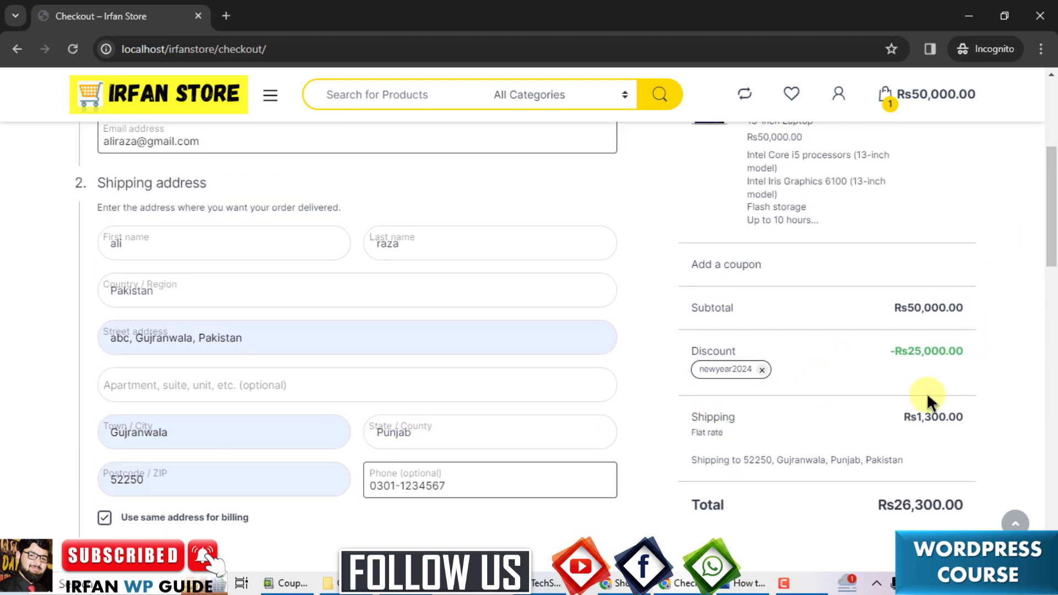
scroll(929, 408, "down", 3)
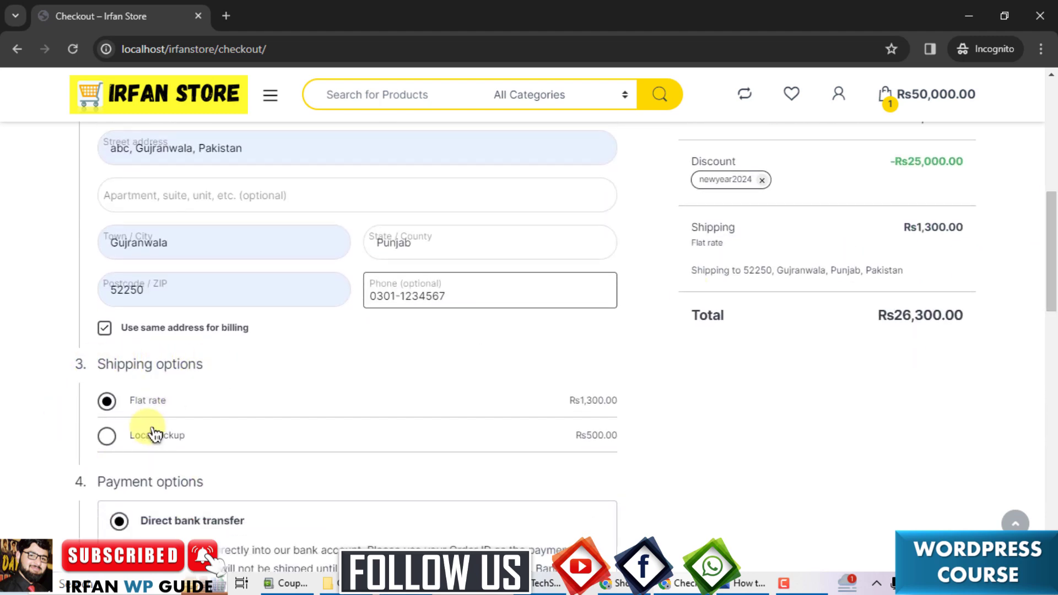
scroll(1050, 248, "up", 1)
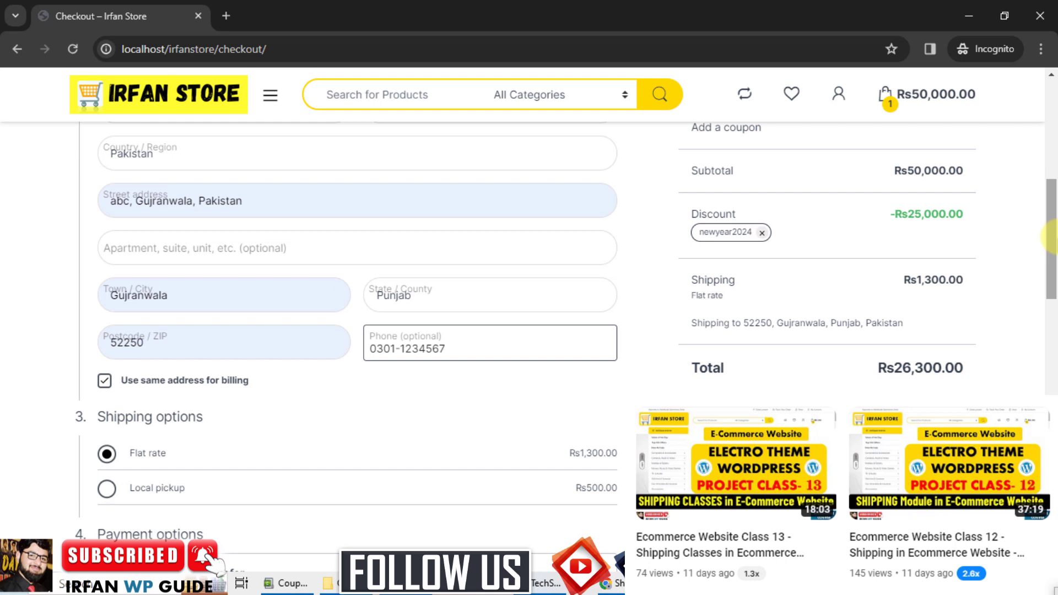
left_click_drag(1052, 237, 1053, 293)
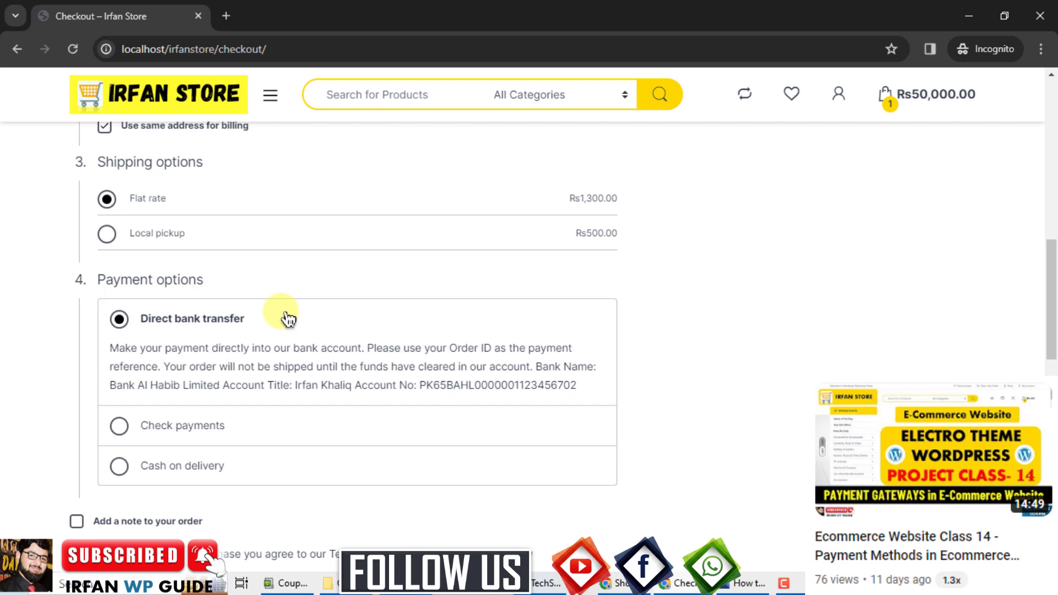
left_click_drag(1052, 300, 1051, 359)
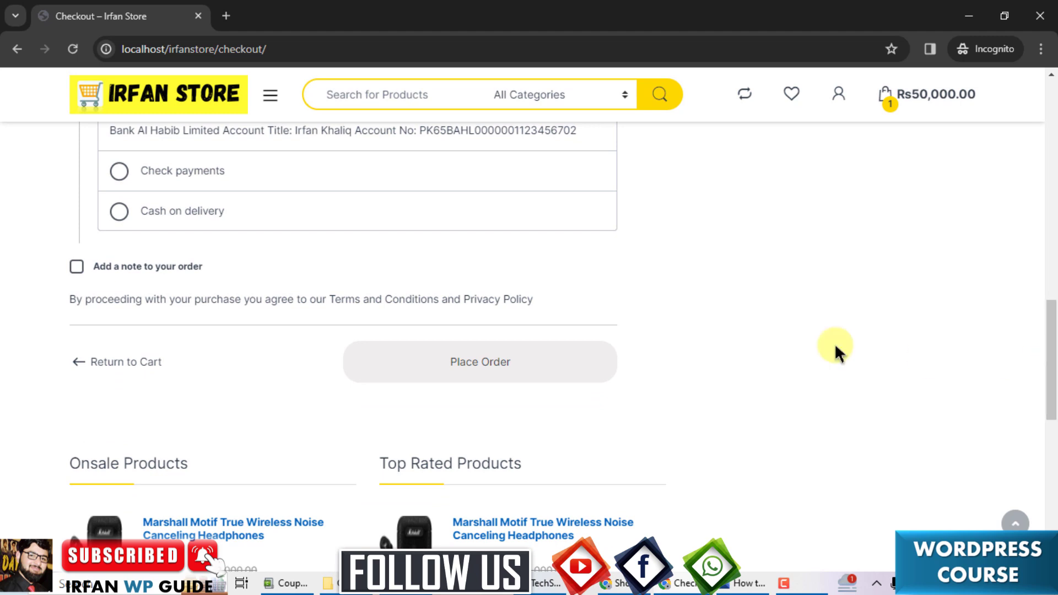
Place the order and review the Order received page: Rs26,300.00 via direct bank transfer.
left_click(478, 368)
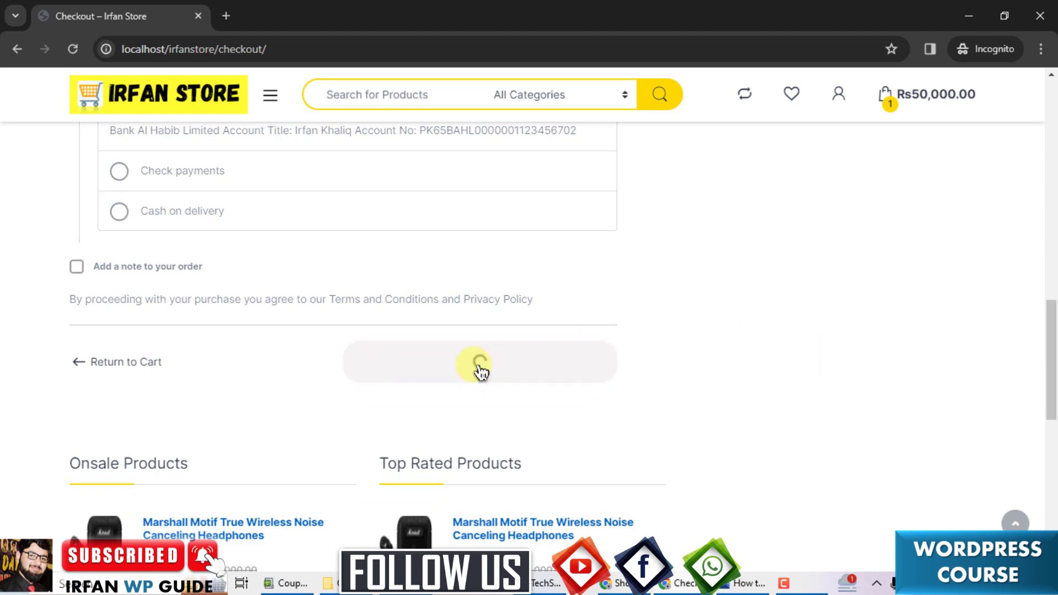
left_click_drag(1052, 364, 1051, 165)
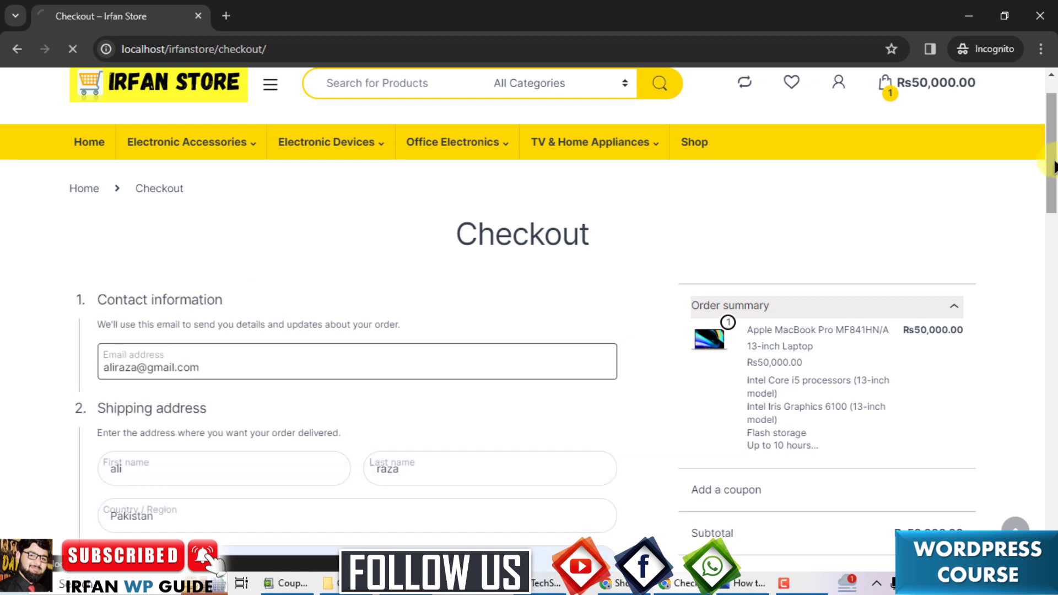
key("F5")
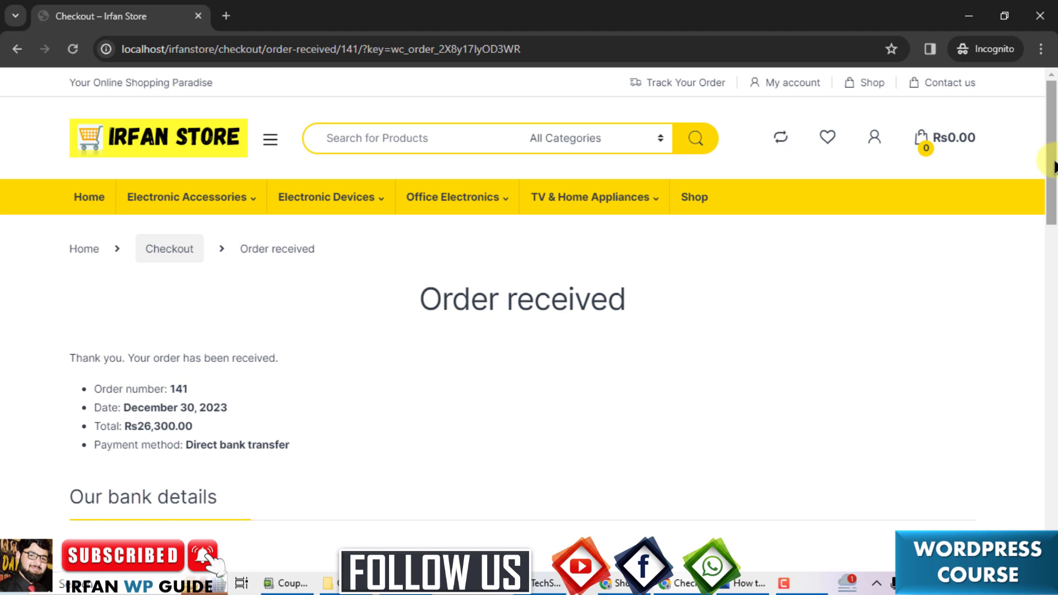
left_click_drag(1054, 167, 1054, 193)
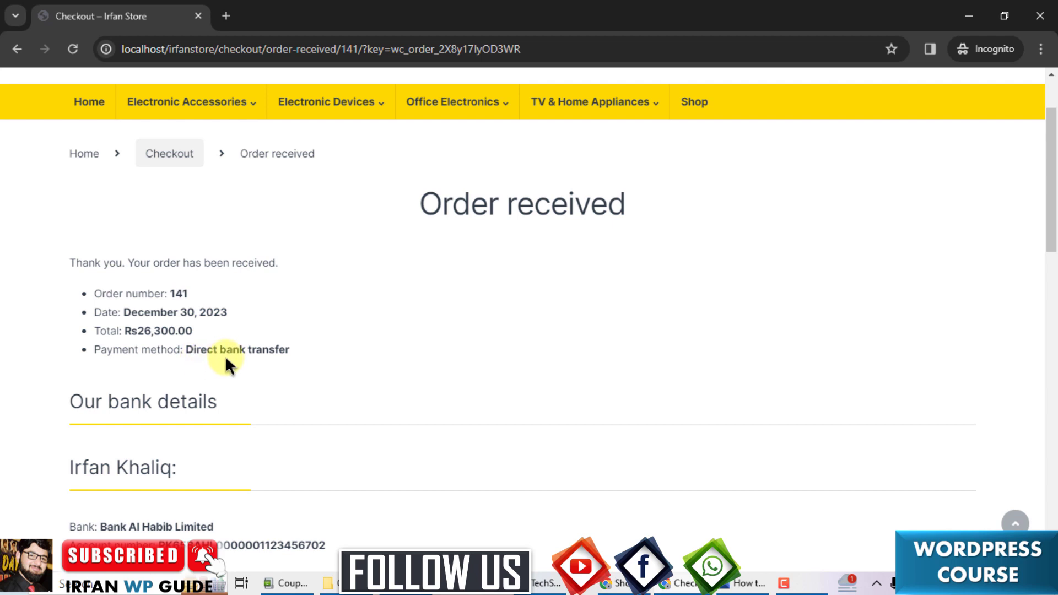
left_click_drag(1052, 182, 1051, 235)
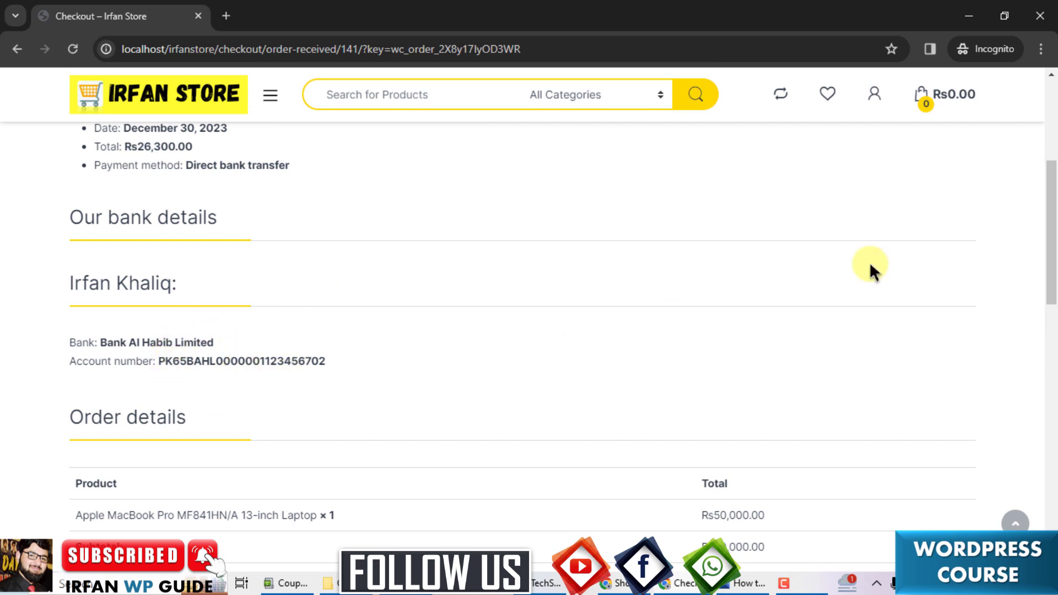
left_click_drag(1052, 240, 1052, 149)
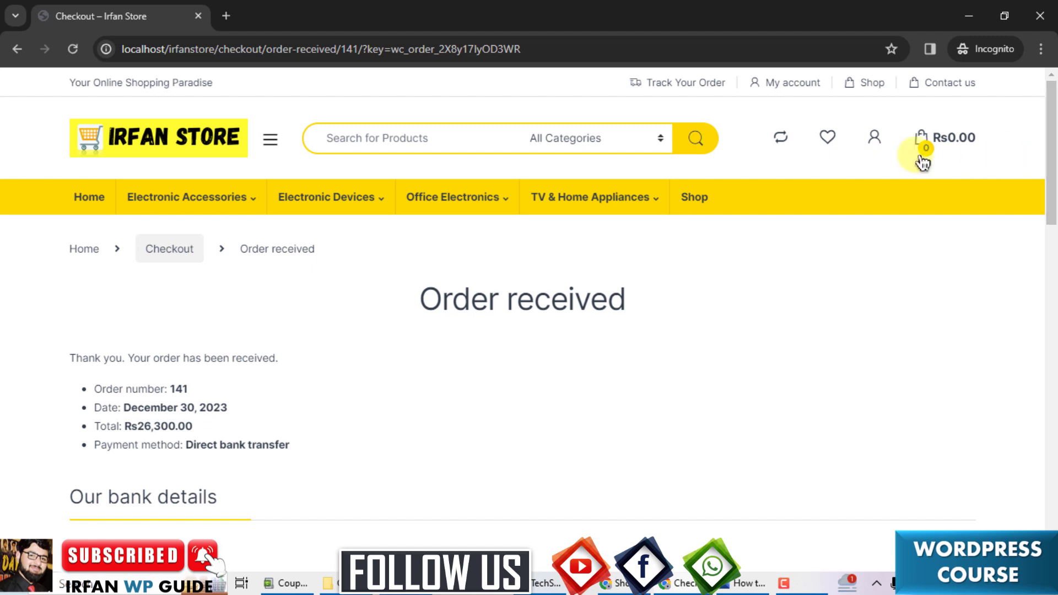
Add the Apple MacBook Pro MF841HN/A from the Shop back into the empty cart.
left_click(701, 196)
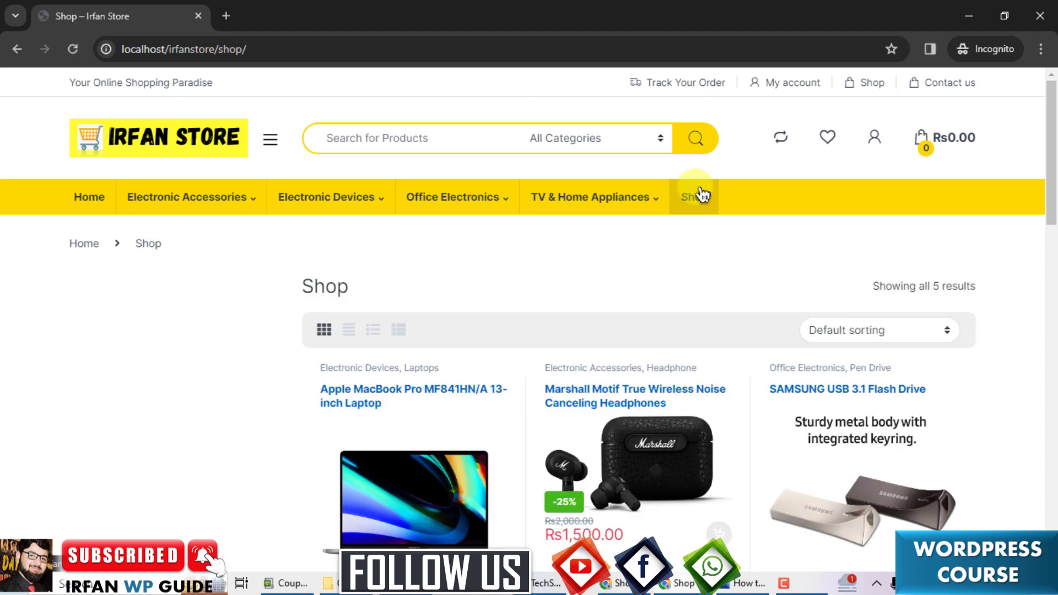
left_click_drag(1051, 149, 1052, 182)
left_click(395, 376)
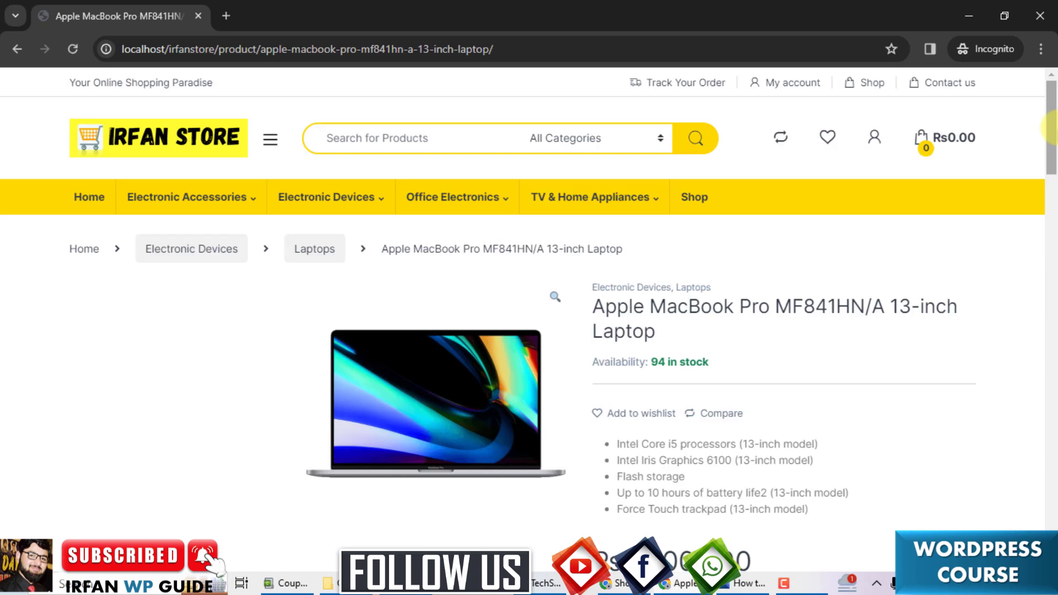
scroll(606, 331, "down", 7)
left_click(816, 280)
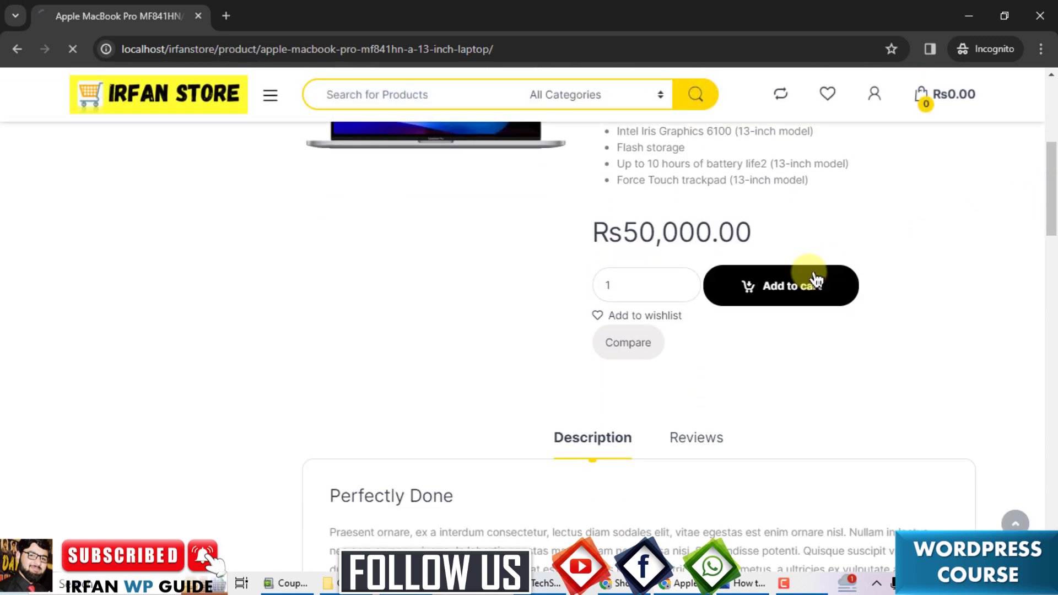
left_click_drag(1052, 154, 1052, 183)
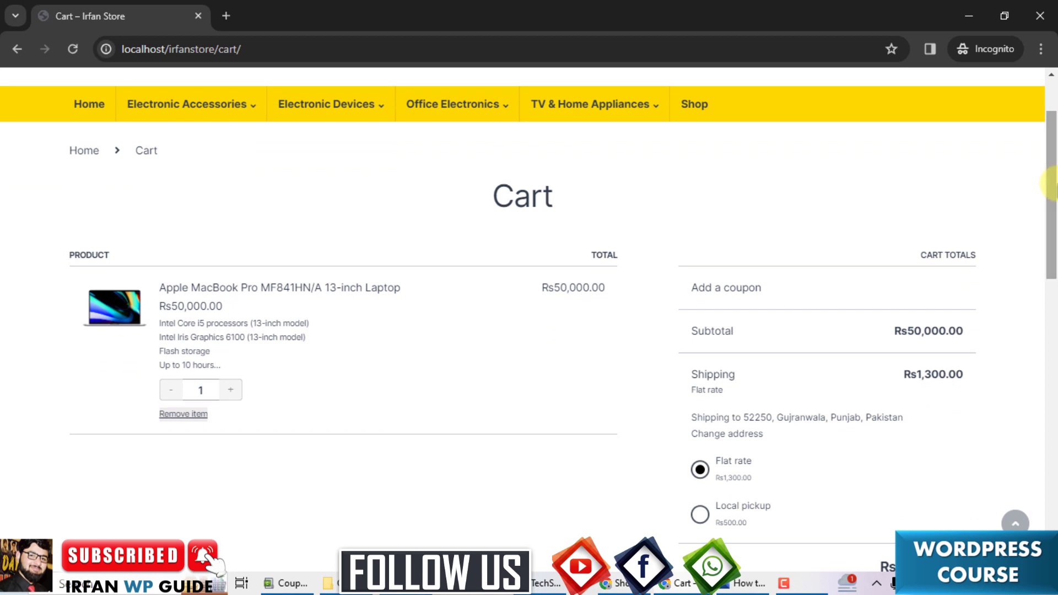
left_click(762, 297)
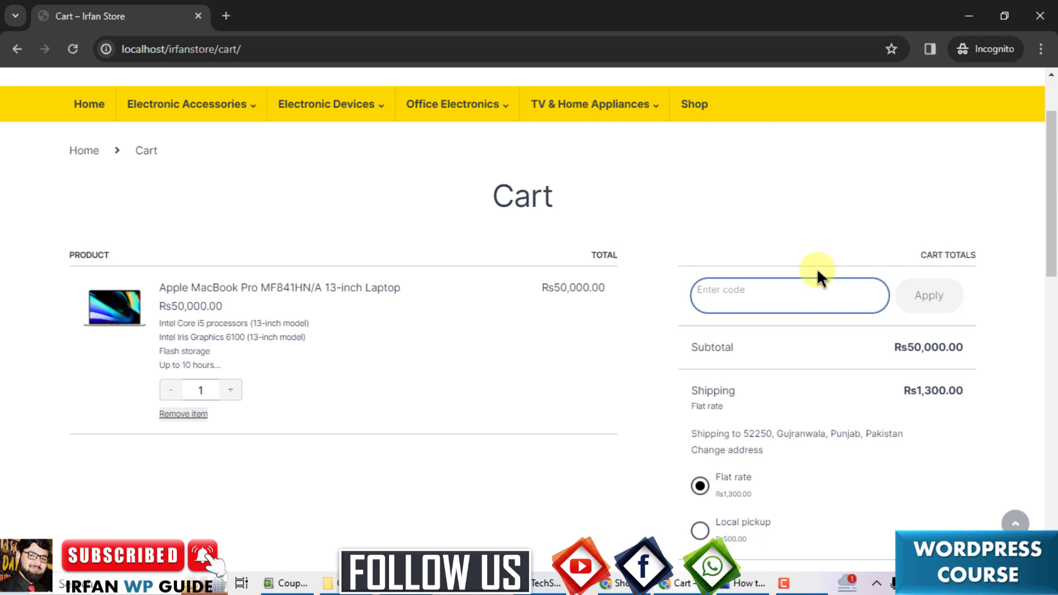
type("newyear2024")
left_click(929, 295)
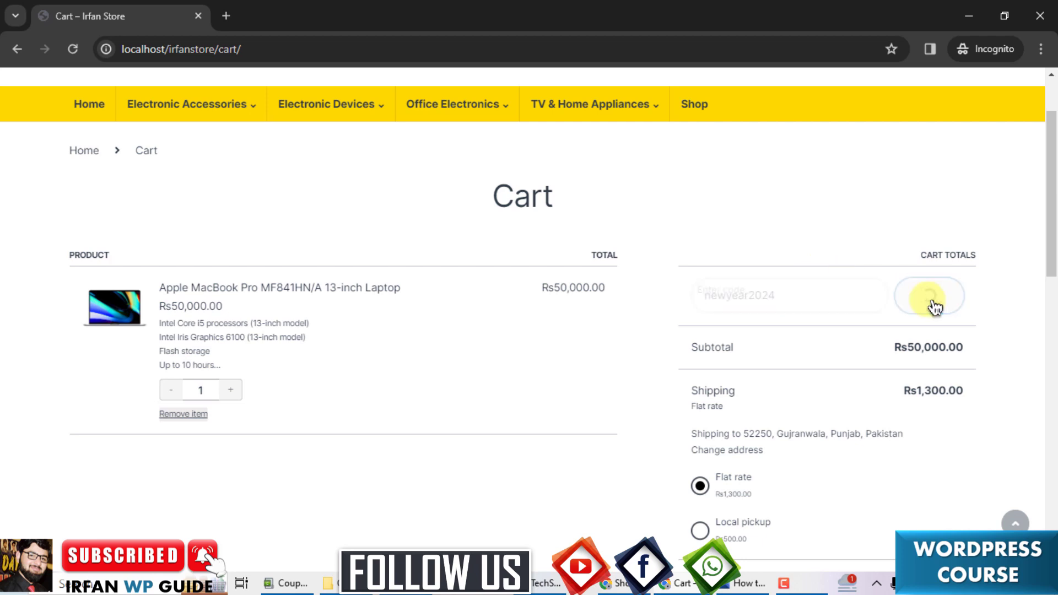
scroll(1053, 236, "up", 2)
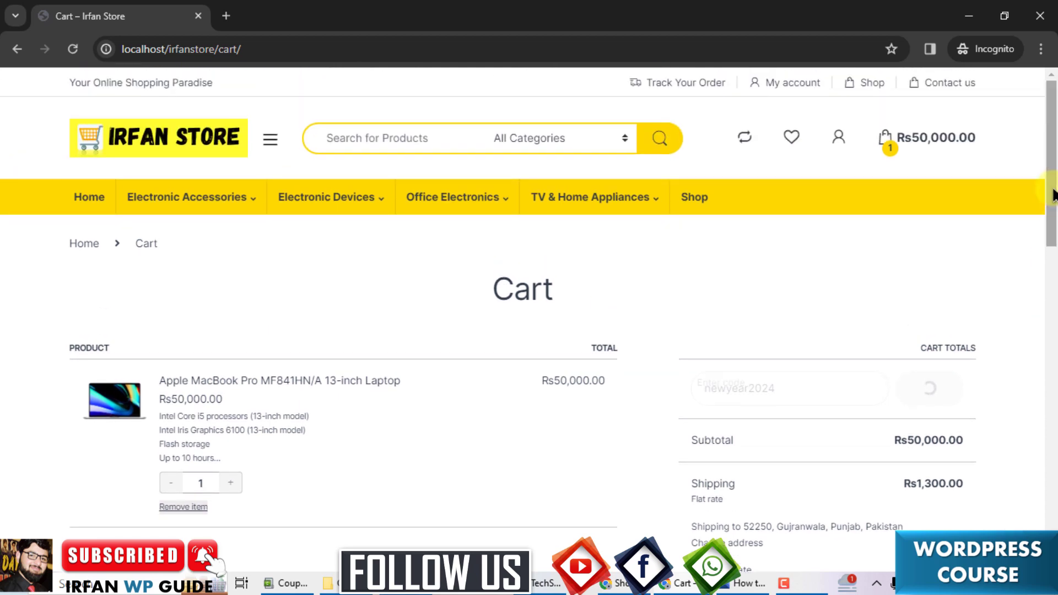
scroll(1053, 199, "down", 2)
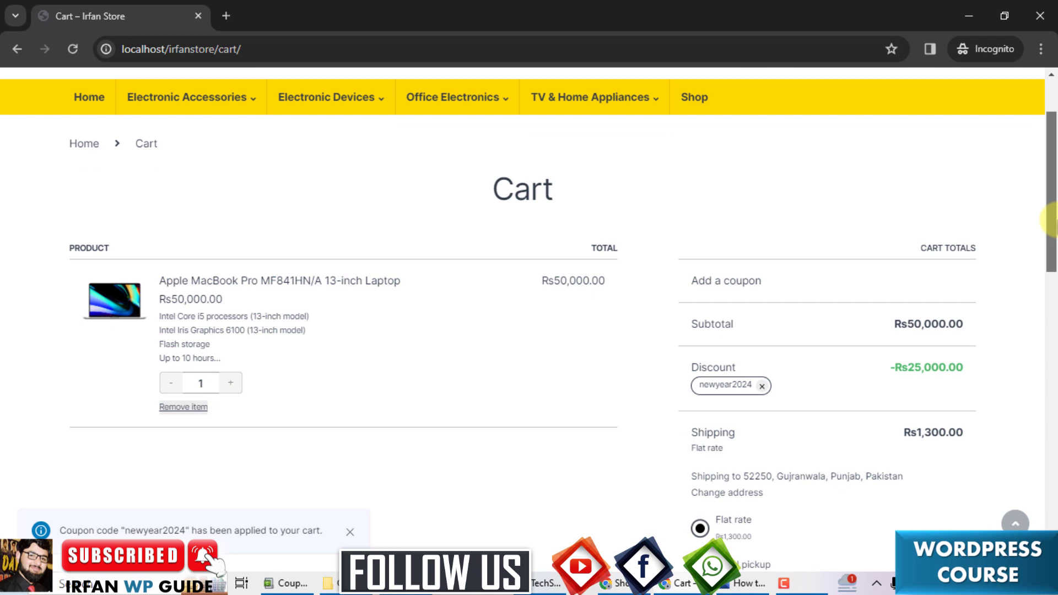
scroll(1052, 220, "down", 2)
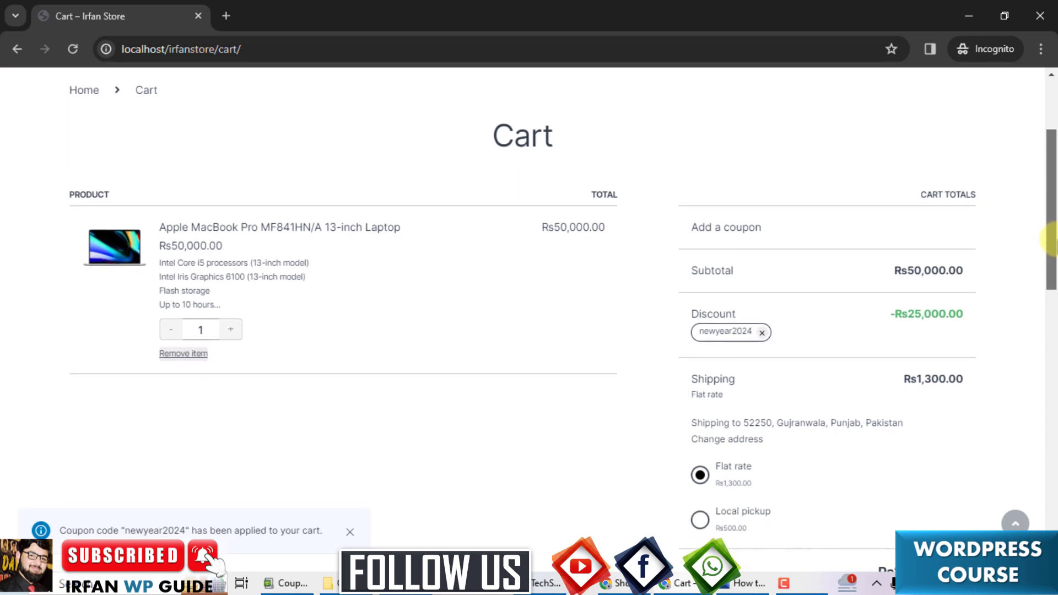
scroll(1053, 259, "down", 3)
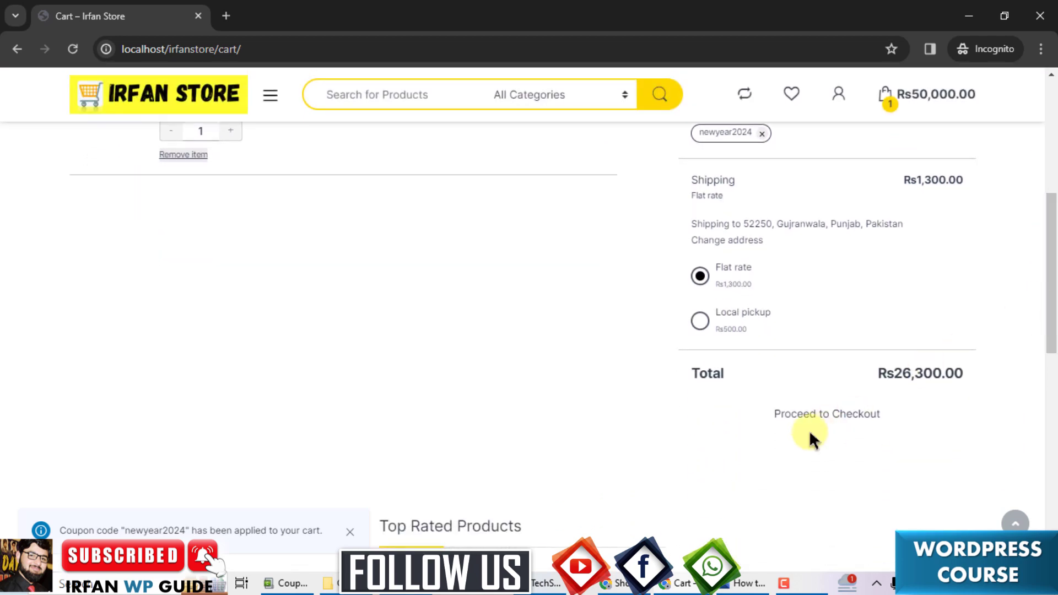
left_click(780, 418)
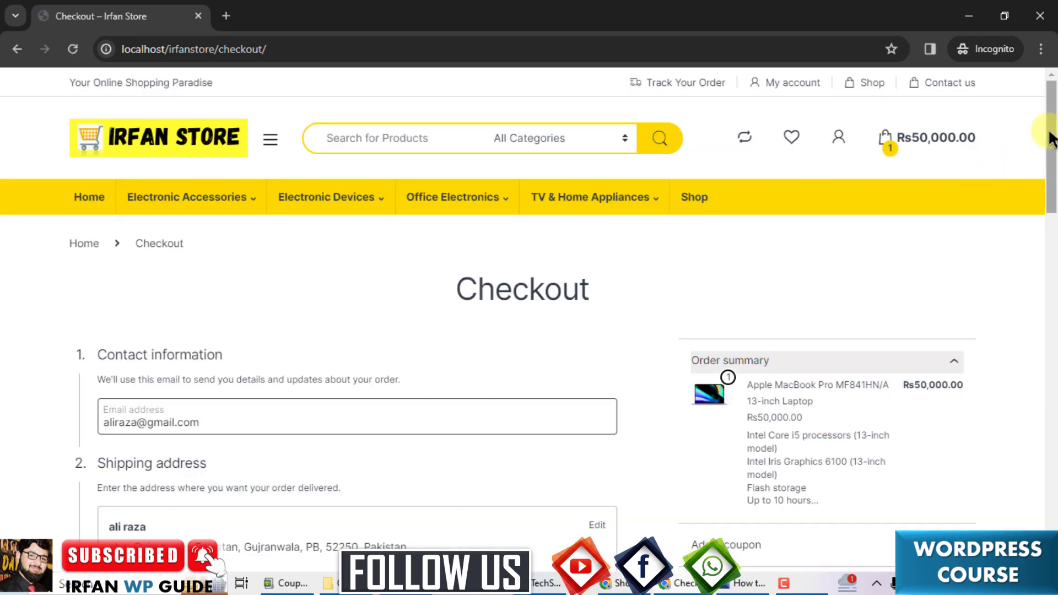
left_click_drag(1051, 117, 1049, 182)
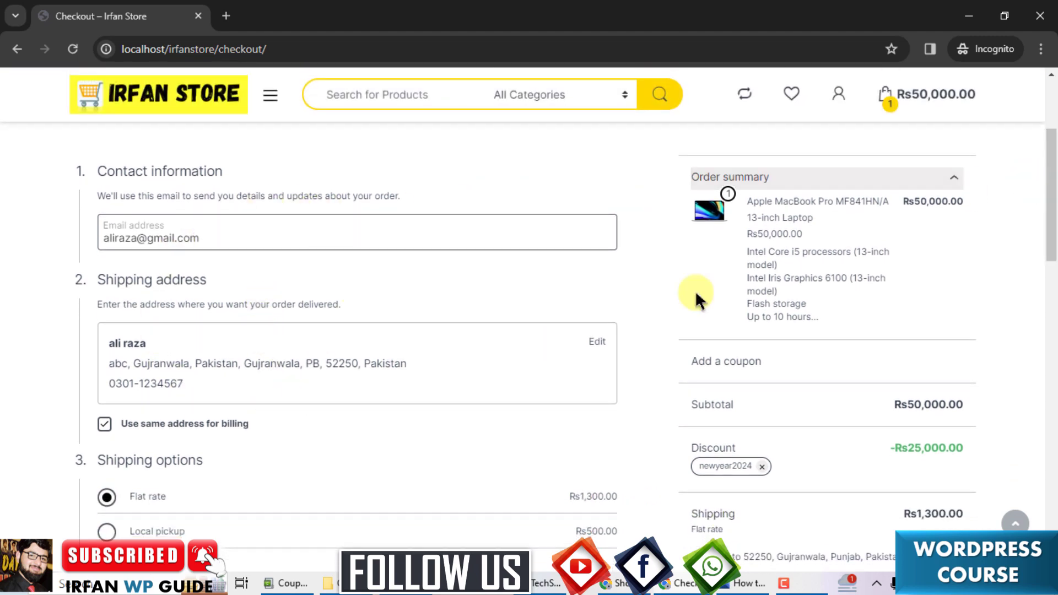
scroll(449, 263, "down", 3)
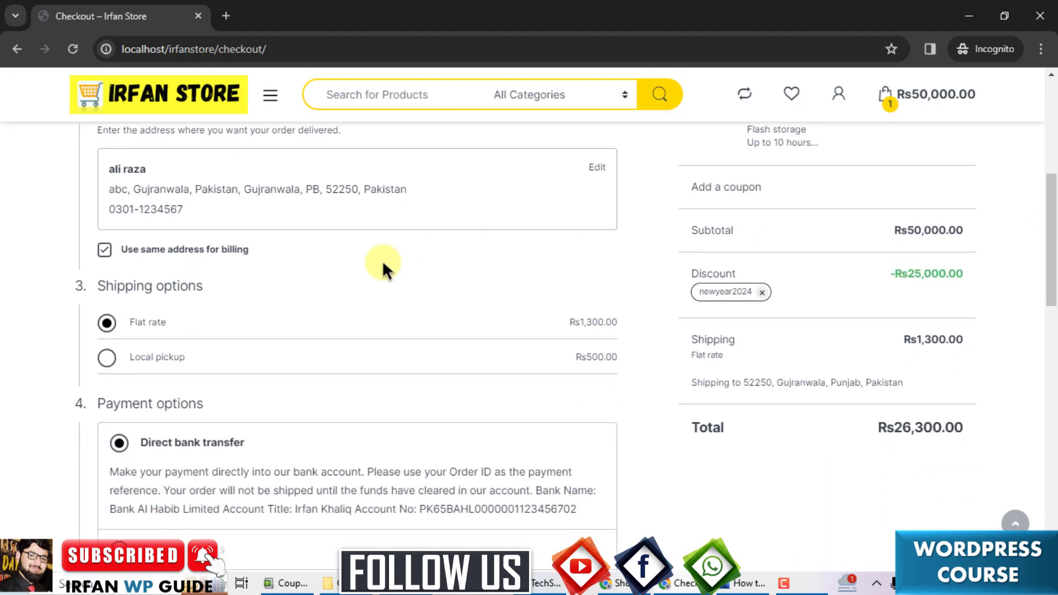
left_click_drag(1052, 261, 1053, 321)
Place the order and scroll up to the 'Coupon usage limit has been reached' notice.
left_click(490, 458)
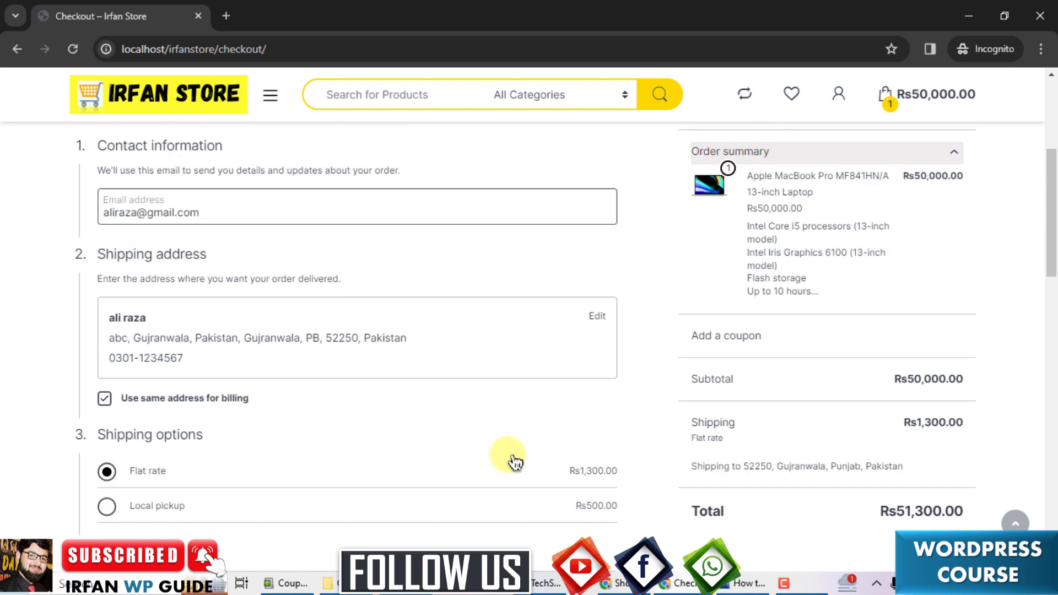
left_click_drag(1052, 220, 1054, 155)
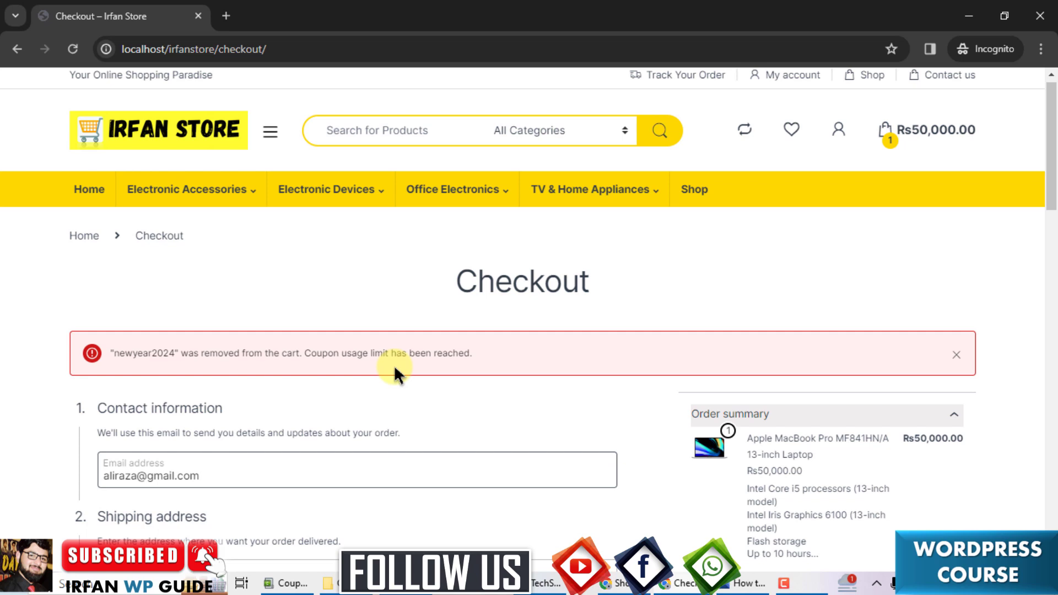
left_click_drag(1051, 141, 1052, 209)
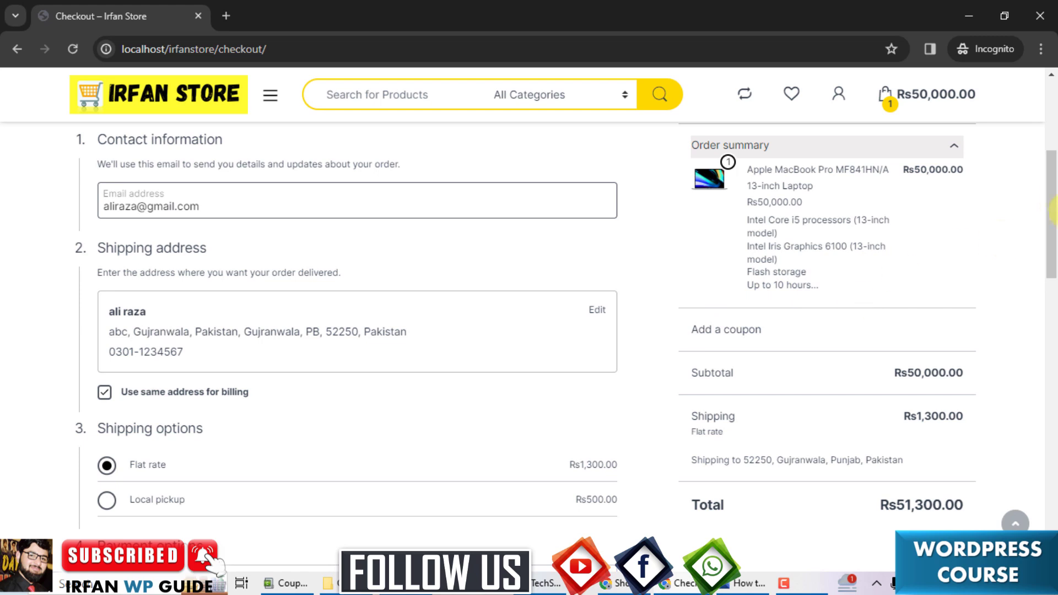
left_click_drag(1052, 205, 1052, 204)
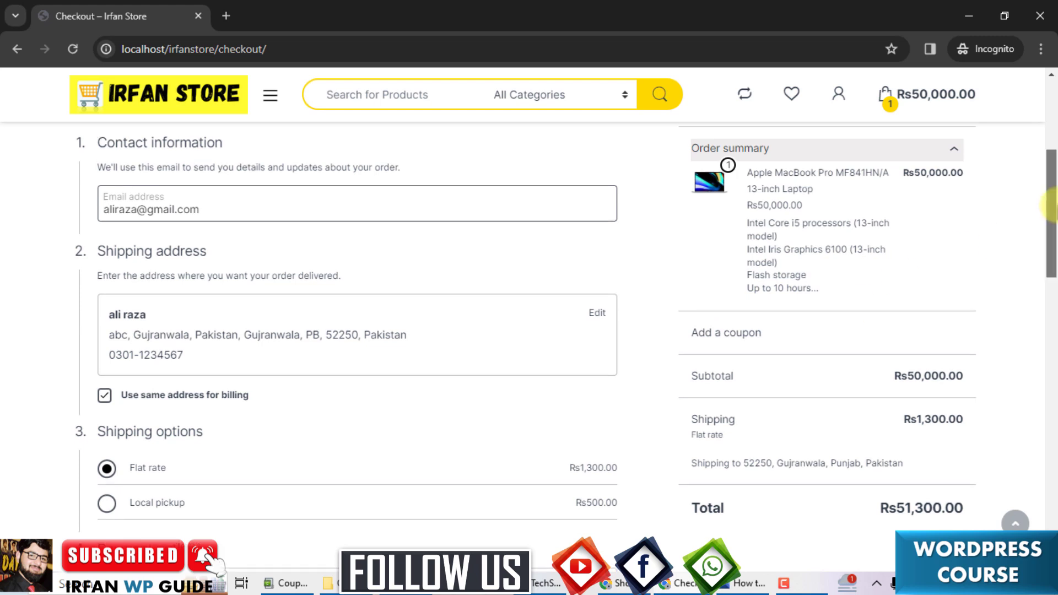
left_click_drag(1053, 205, 1054, 138)
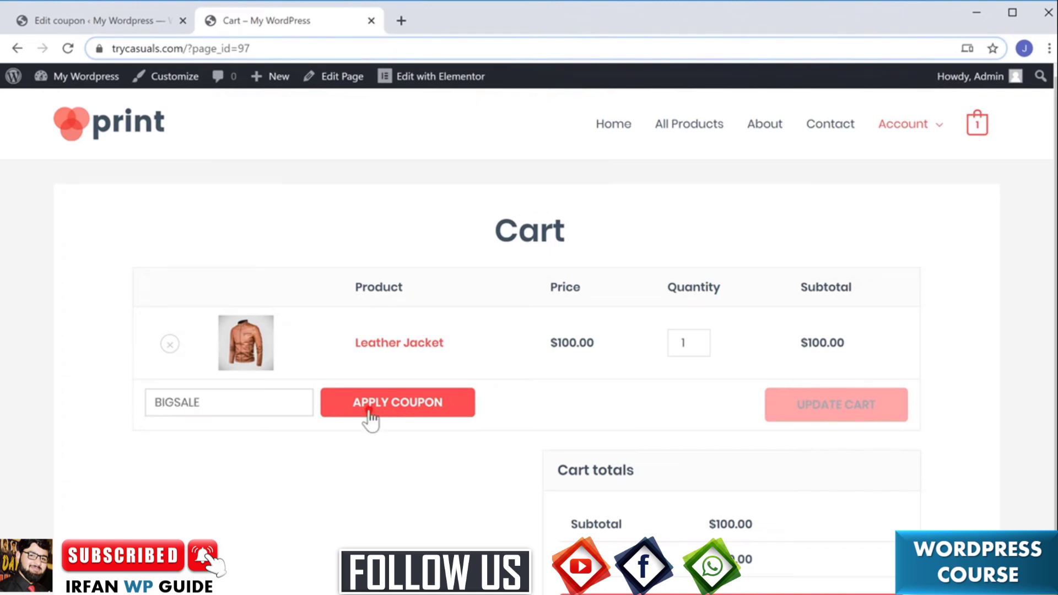
Apply a coupon on the demo store's Leather Jacket cart.
left_click(370, 414)
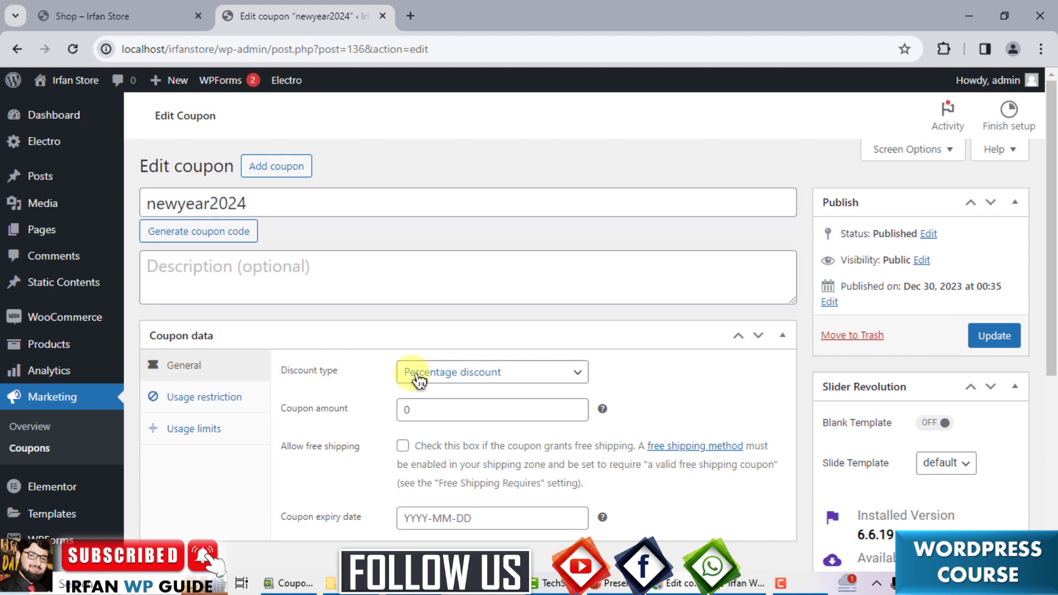
Change the newyear2024 coupon amount to 20 and show its Usage limits settings.
left_click(420, 405)
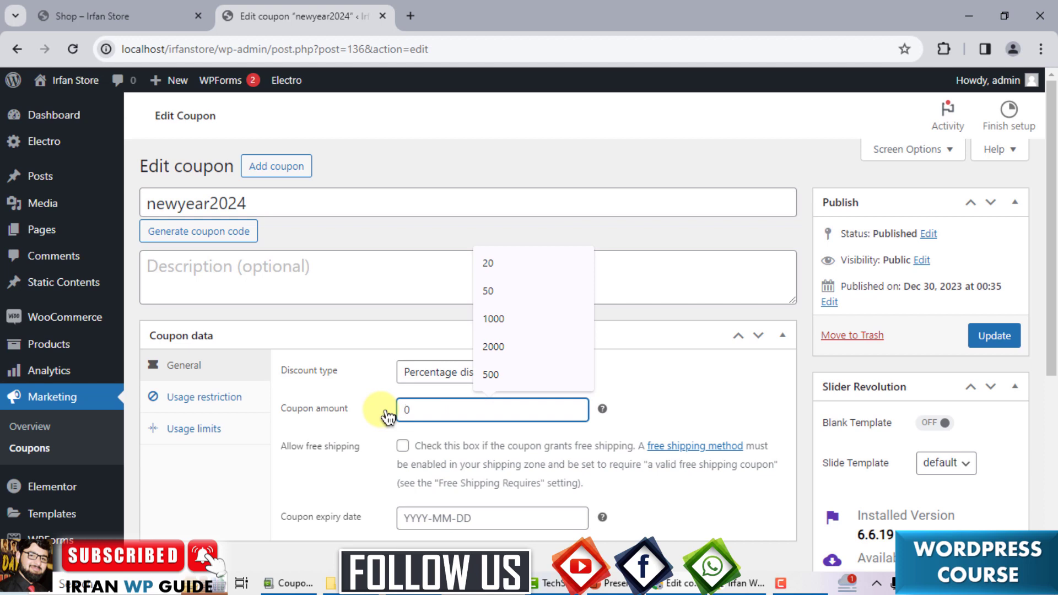
type("20")
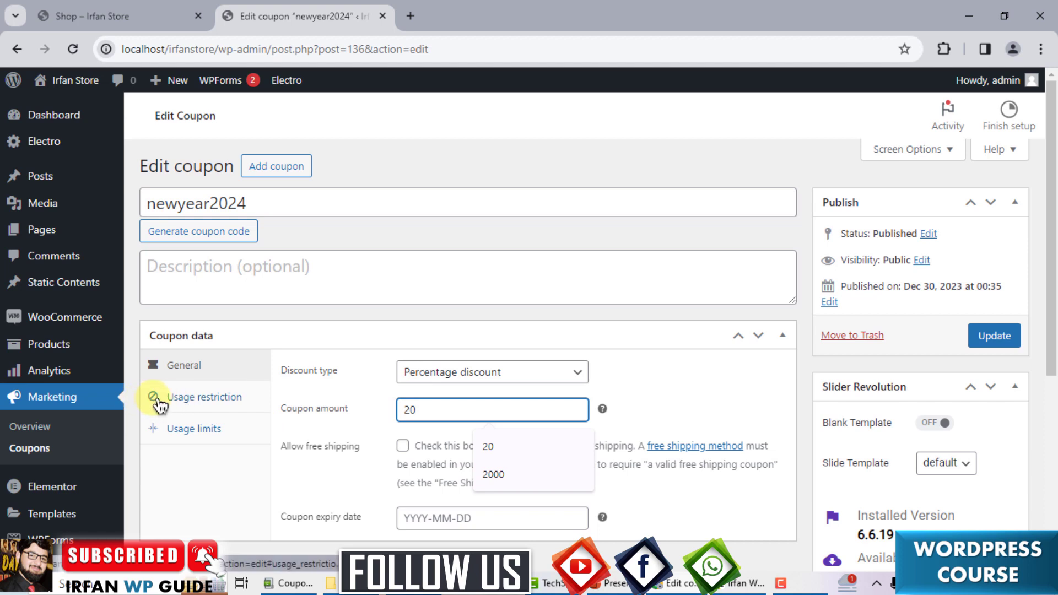
left_click(183, 441)
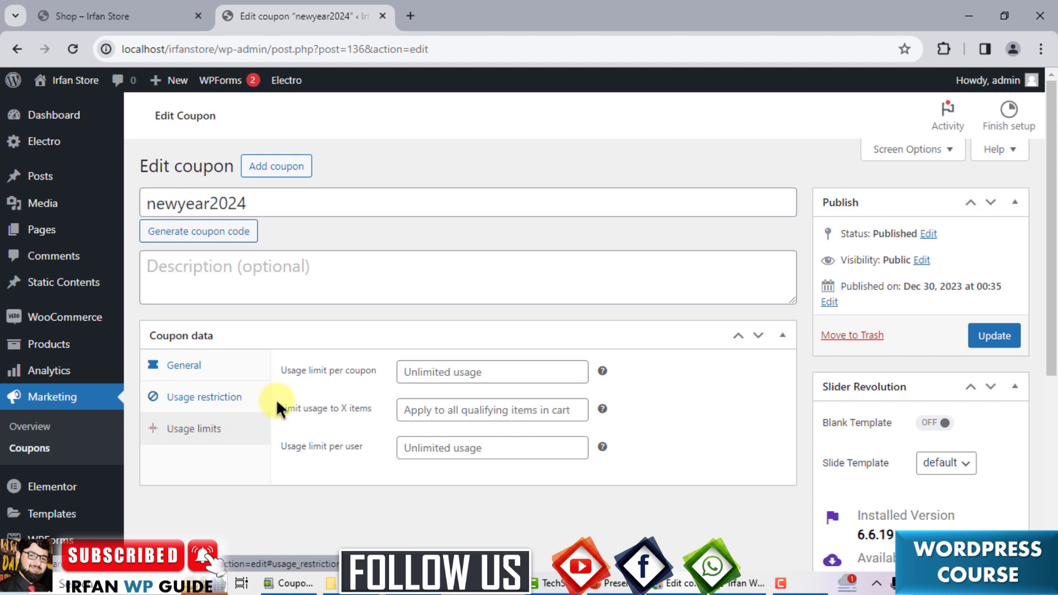
Limit the newyear2024 coupon to 100 uses in total and 1 use per user.
left_click(281, 376)
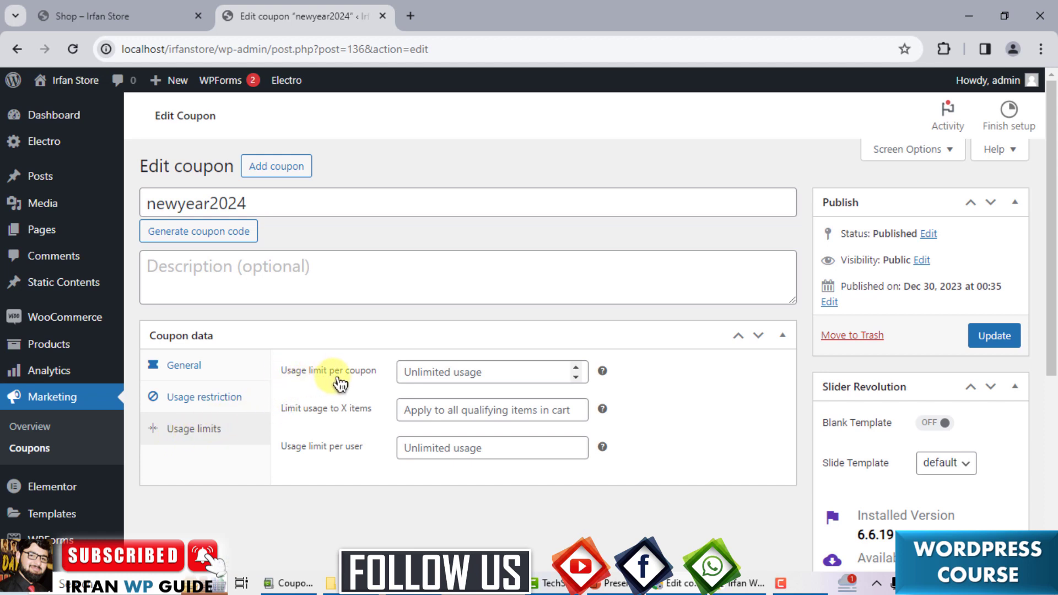
left_click(411, 372)
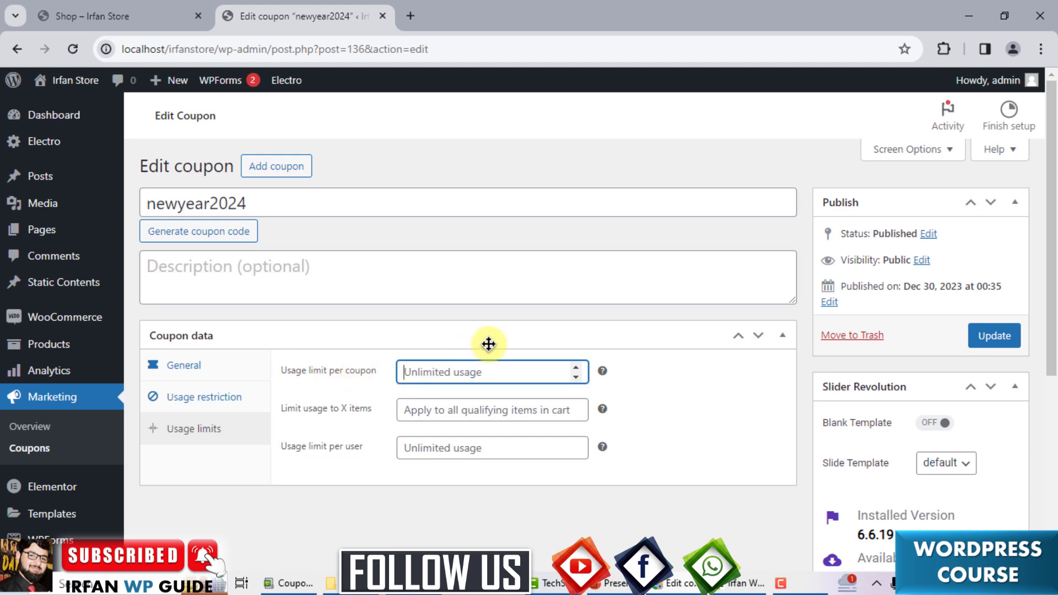
type("100")
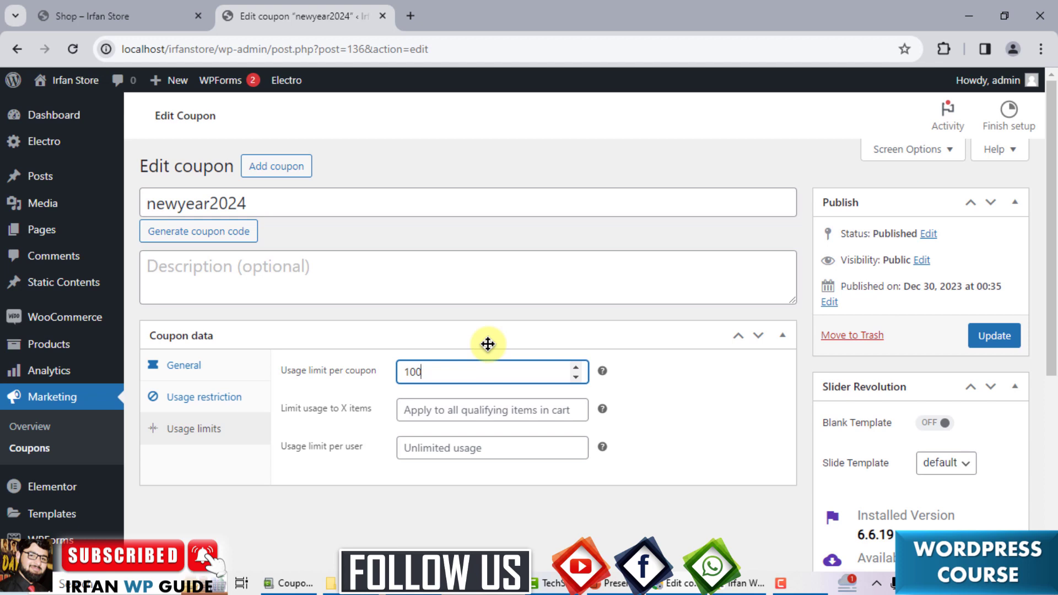
left_click(449, 446)
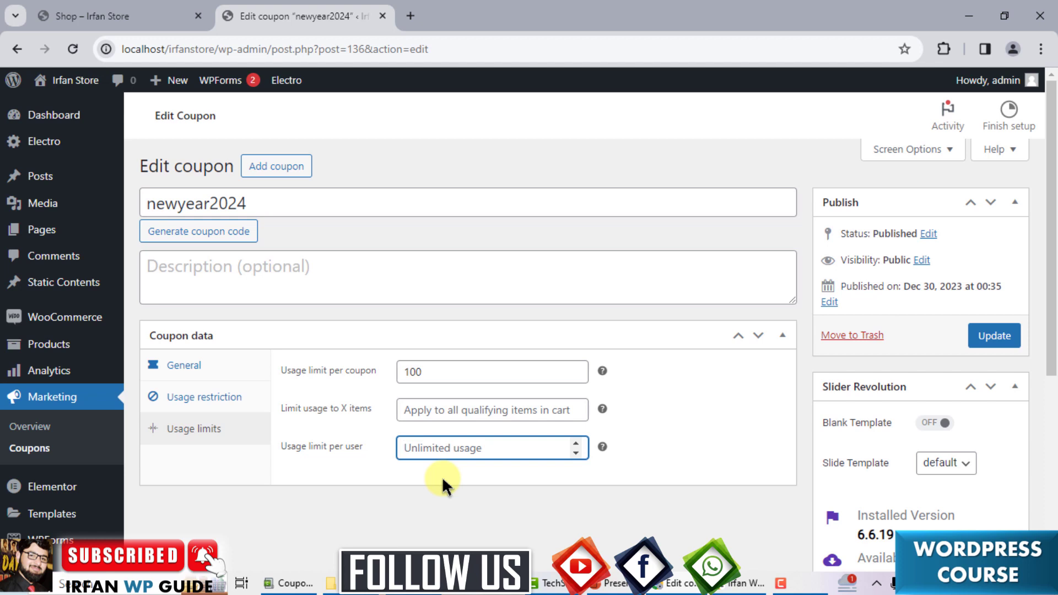
type("1")
Update the coupon and return to the Shop page.
left_click(983, 335)
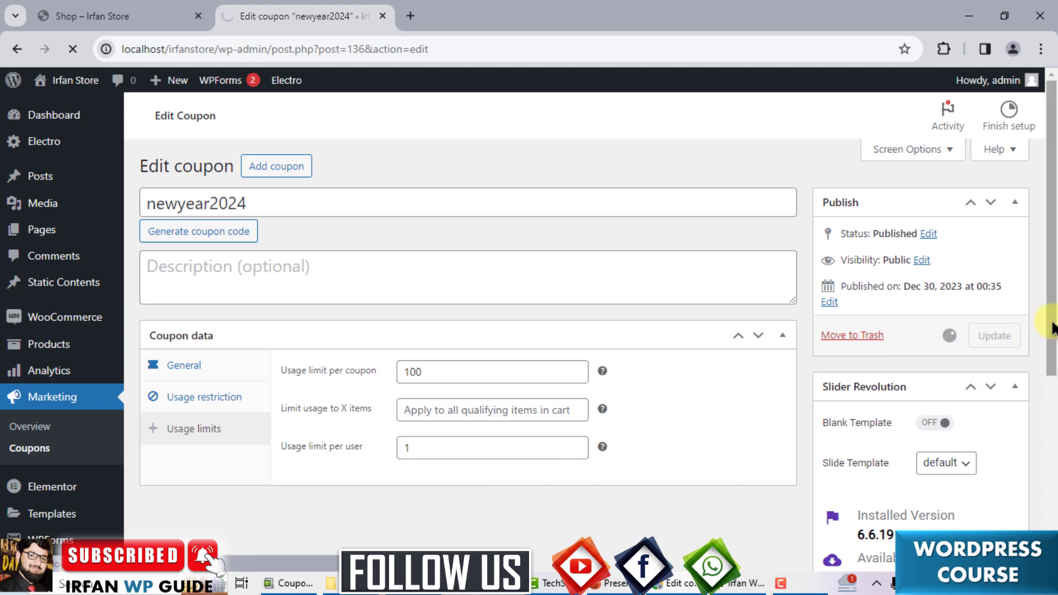
left_click(83, 15)
left_click_drag(1050, 174, 1050, 244)
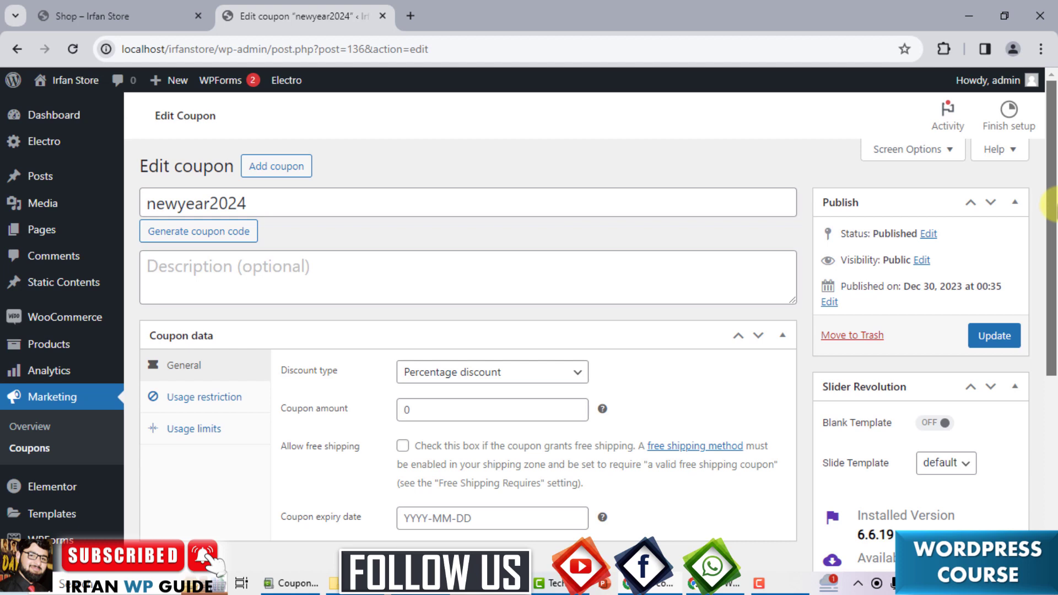
Scroll the coupon's General settings down to the Coupon expiry date field.
left_click_drag(1050, 204, 1054, 284)
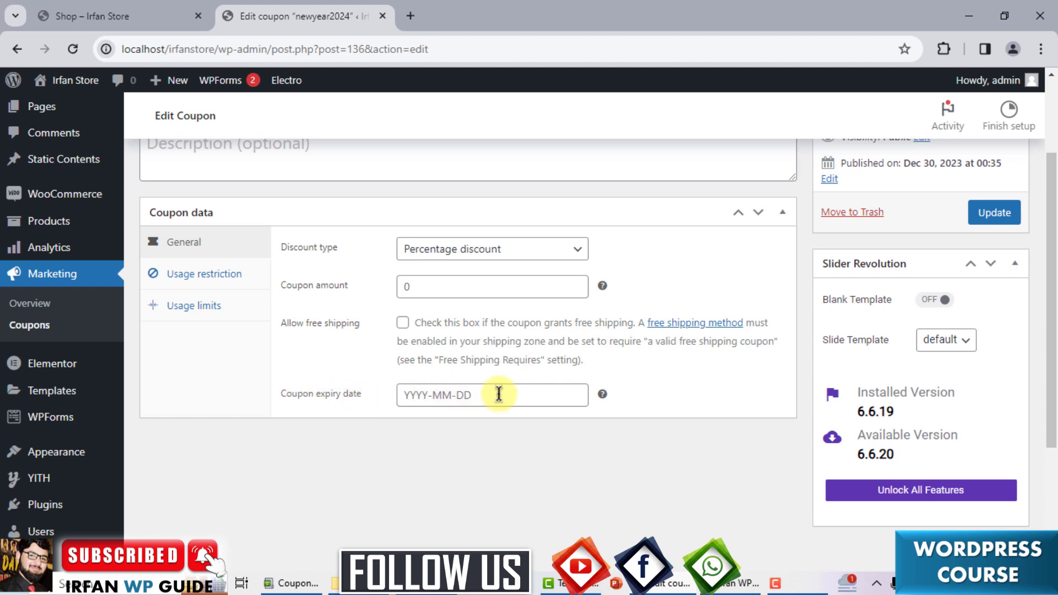
Set the coupon expiry date to 2023-12-31 and update the coupon.
left_click(497, 395)
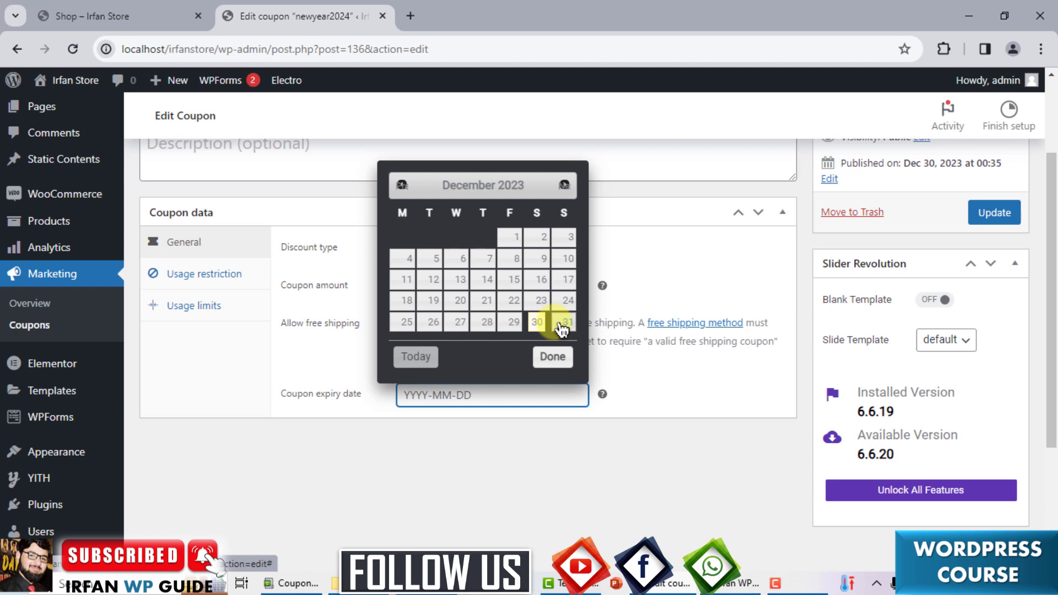
left_click(563, 325)
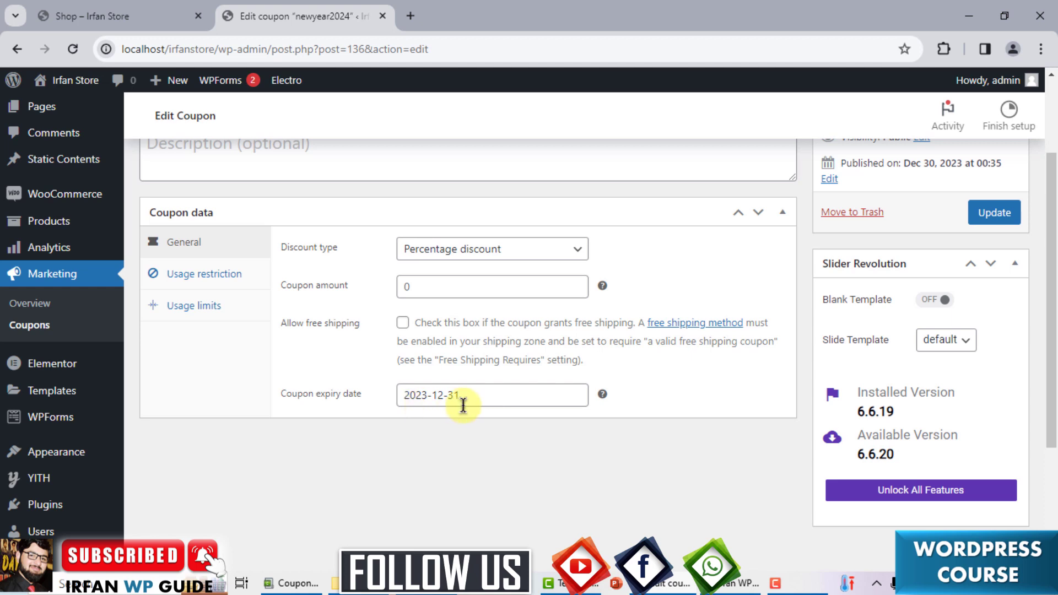
left_click(991, 212)
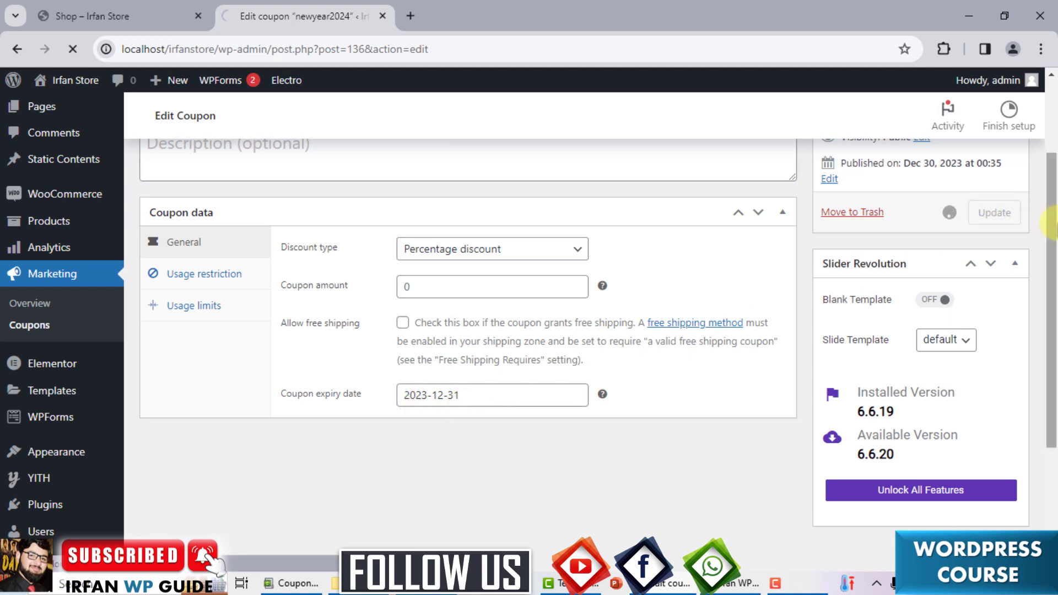